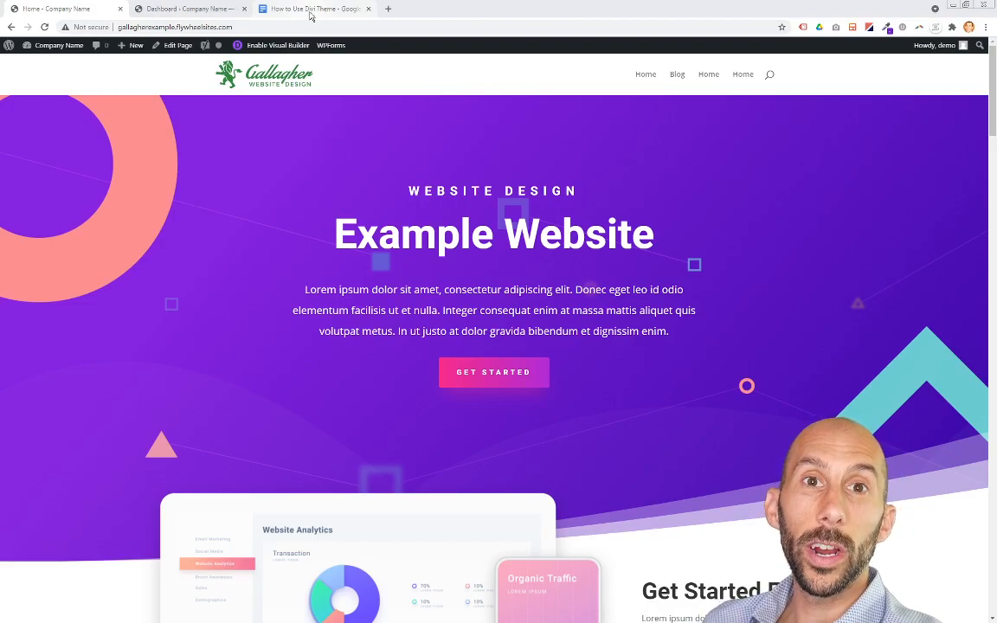
Step: Review each of the seven Divi areas of focus listed in the How to Use Divi Theme document
left_click(310, 11)
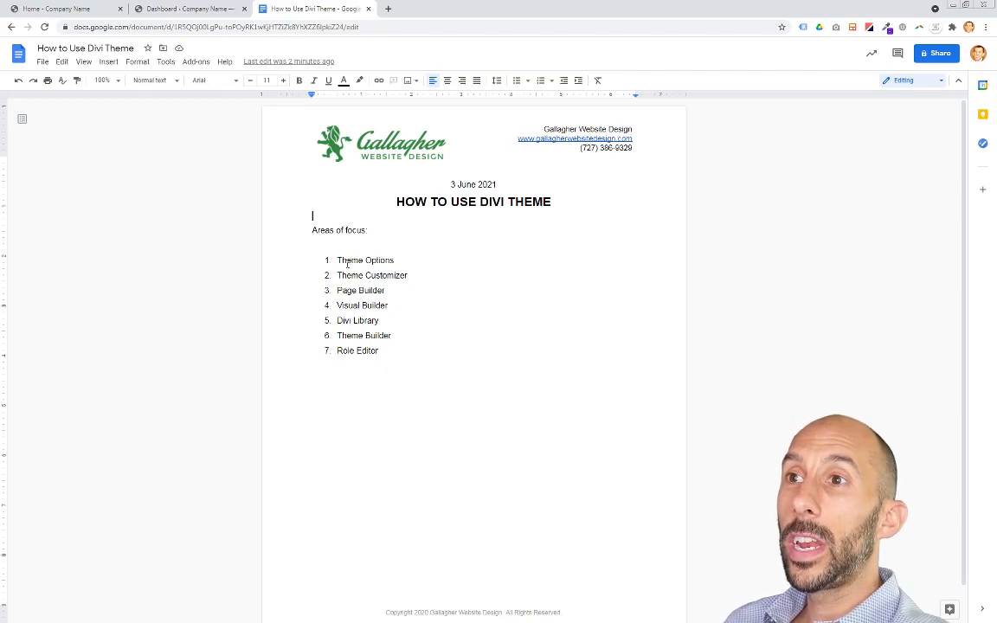
left_click_drag(329, 247, 373, 362)
left_click(389, 357)
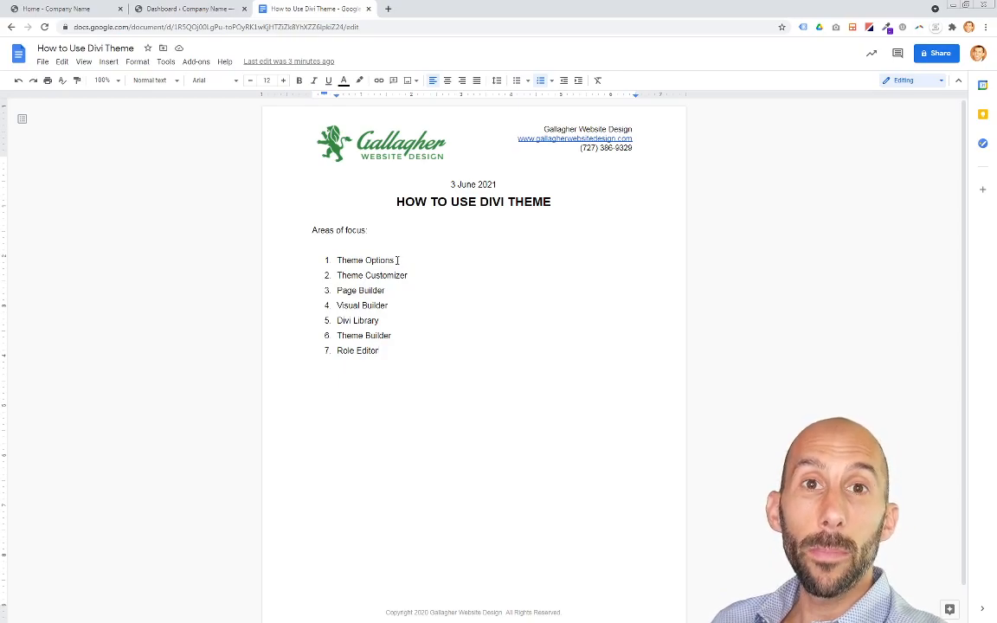
left_click_drag(417, 276, 336, 292)
left_click_drag(392, 306, 337, 307)
left_click_drag(400, 322, 336, 321)
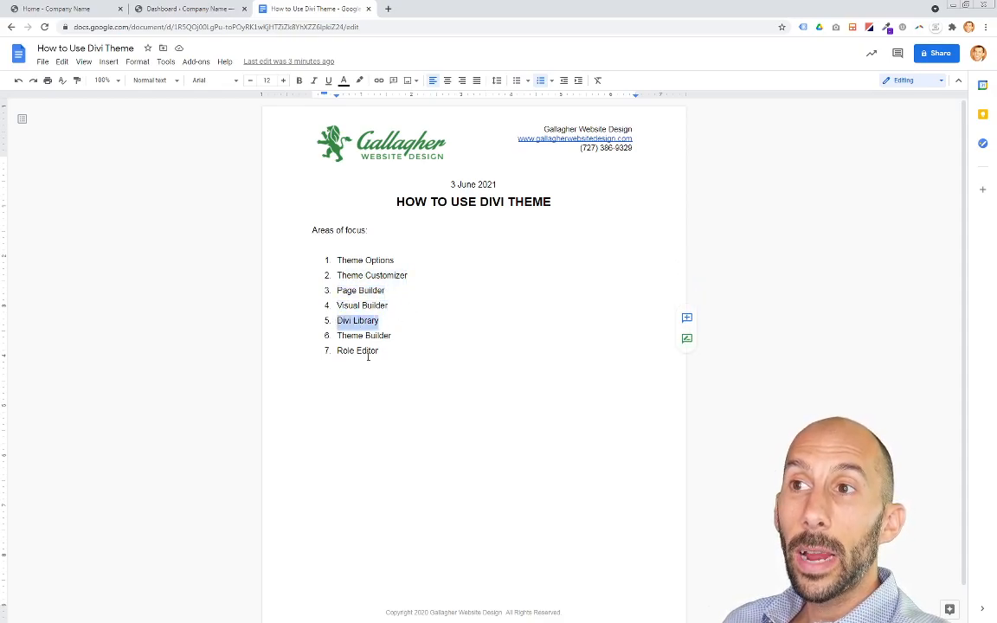
left_click_drag(404, 338, 337, 337)
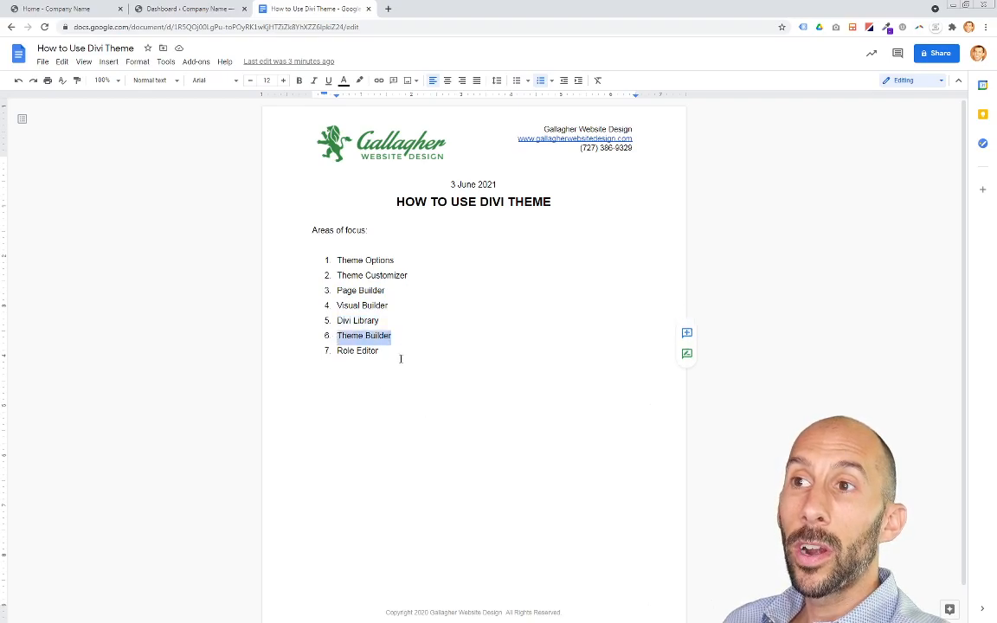
left_click_drag(400, 354, 338, 355)
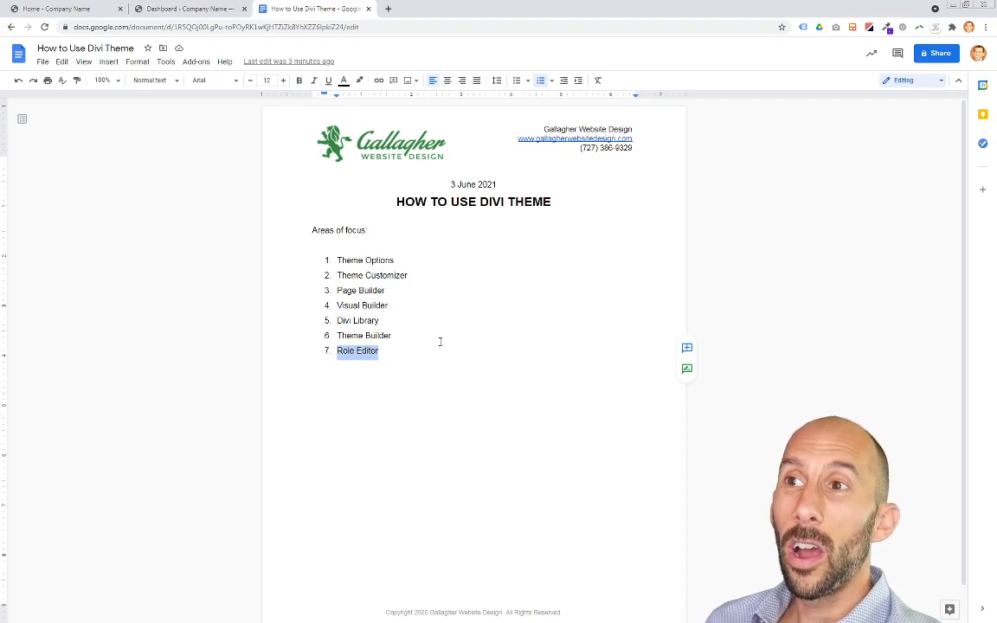
left_click(442, 338)
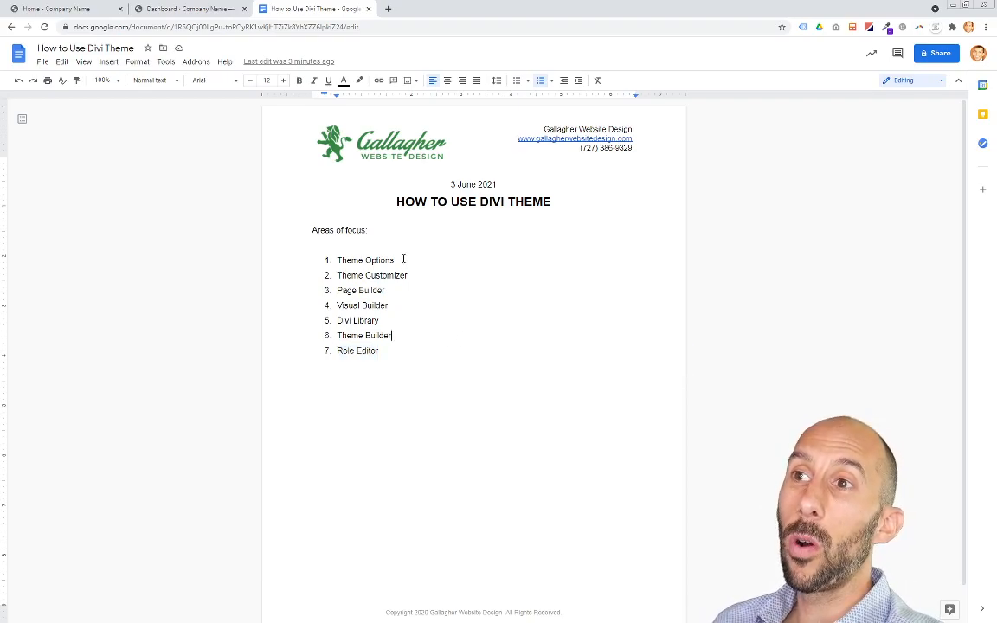
left_click_drag(403, 260, 336, 260)
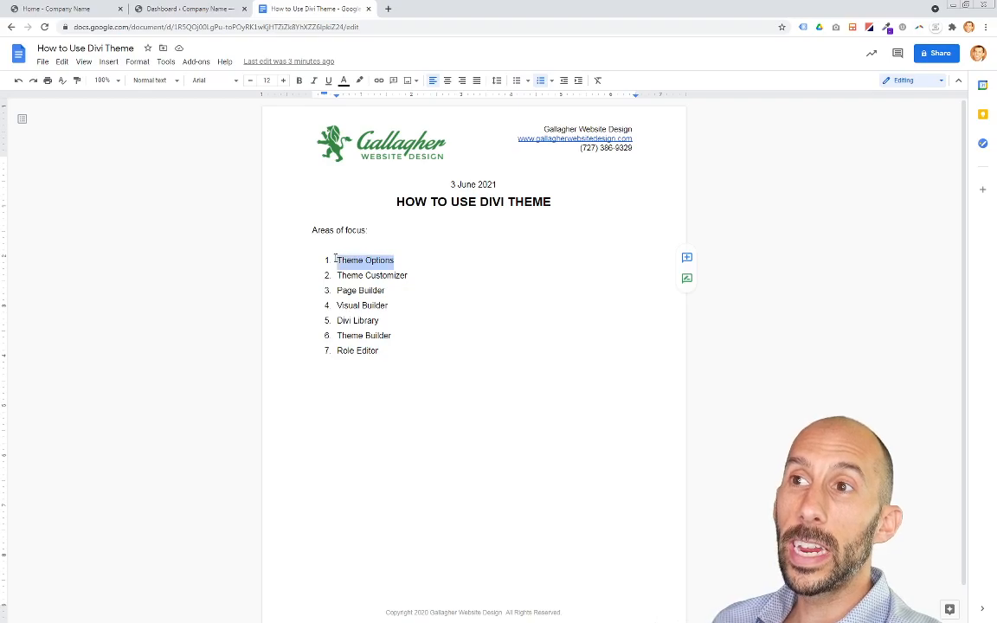
left_click(403, 260)
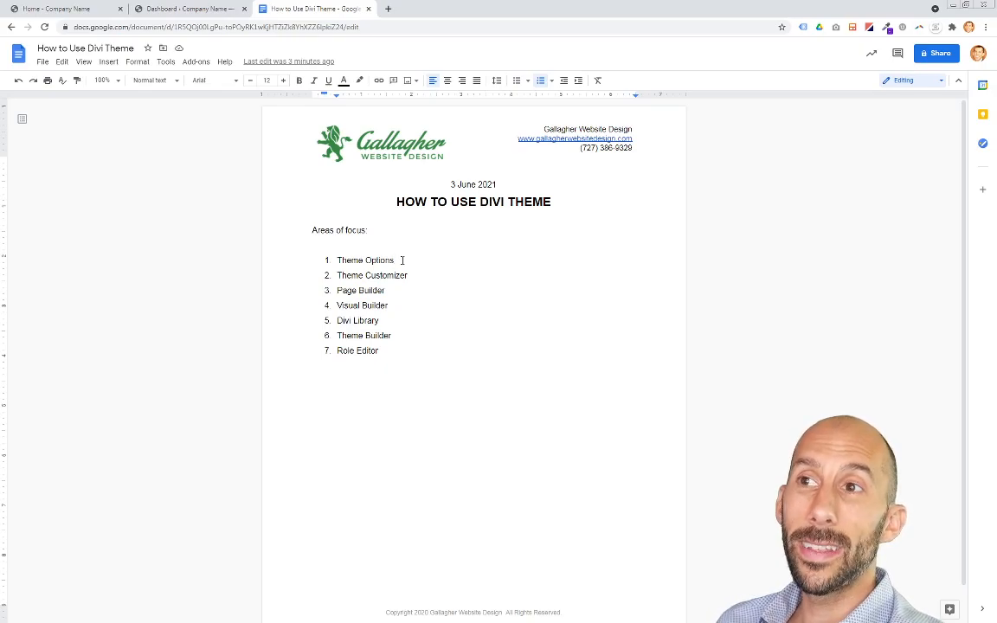
Step: Open the installed themes page of the WordPress dashboard to view the active Divi Child Theme
left_click(172, 11)
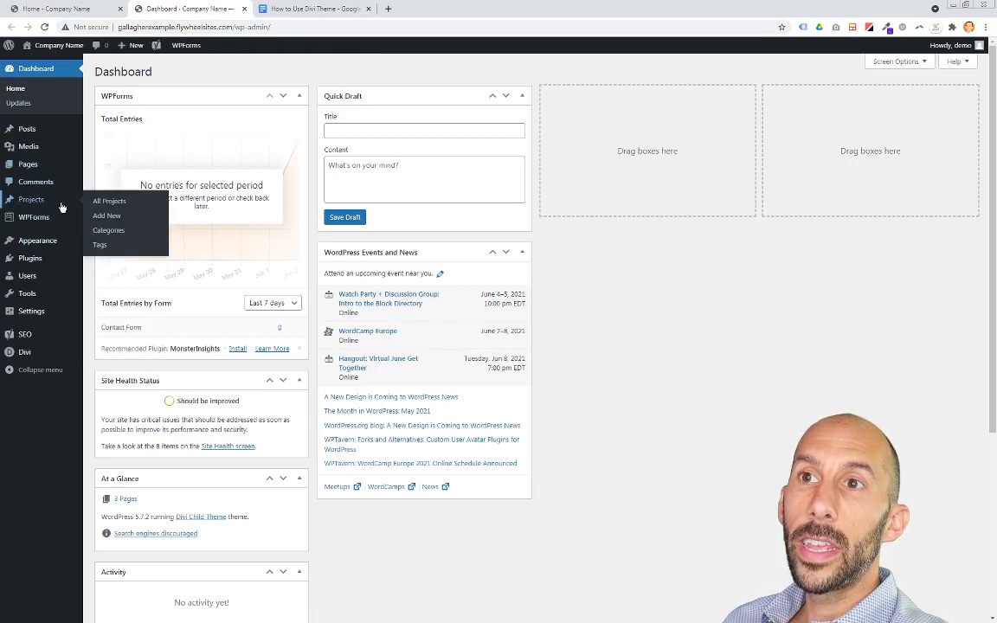
mouse_move(49, 248)
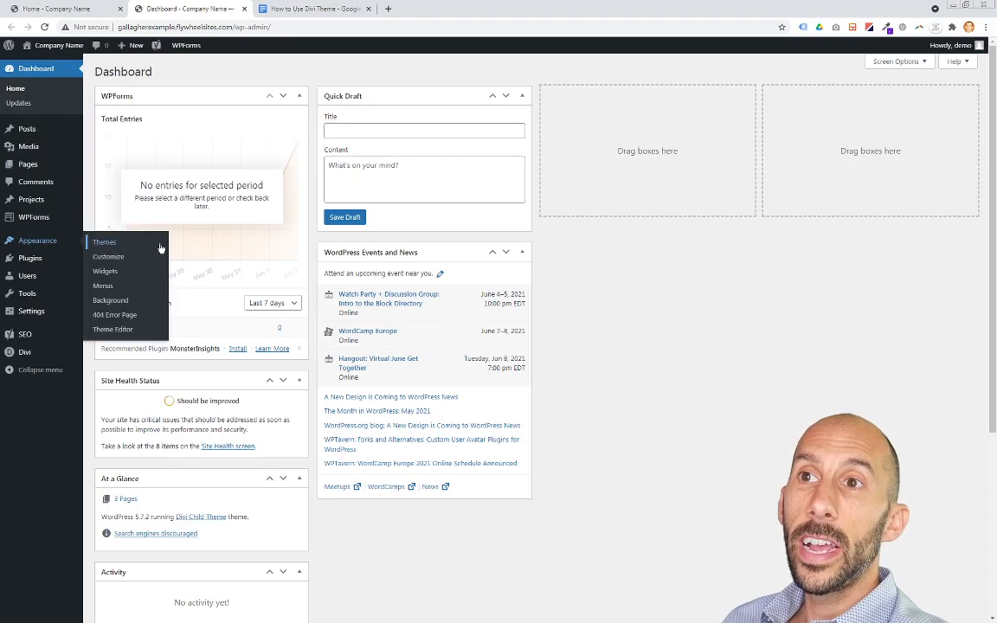
left_click(119, 248)
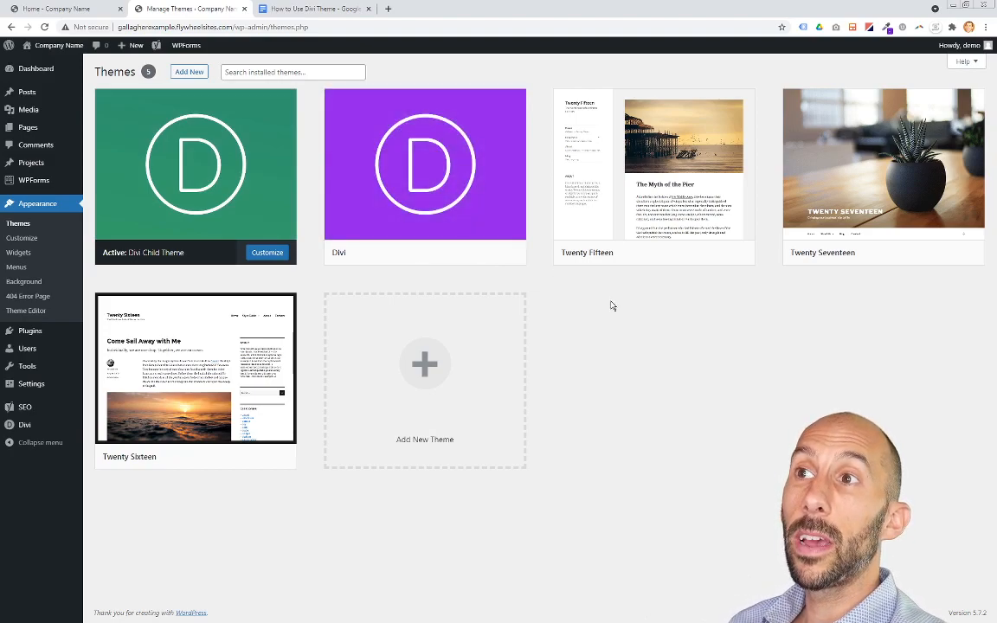
mouse_move(398, 163)
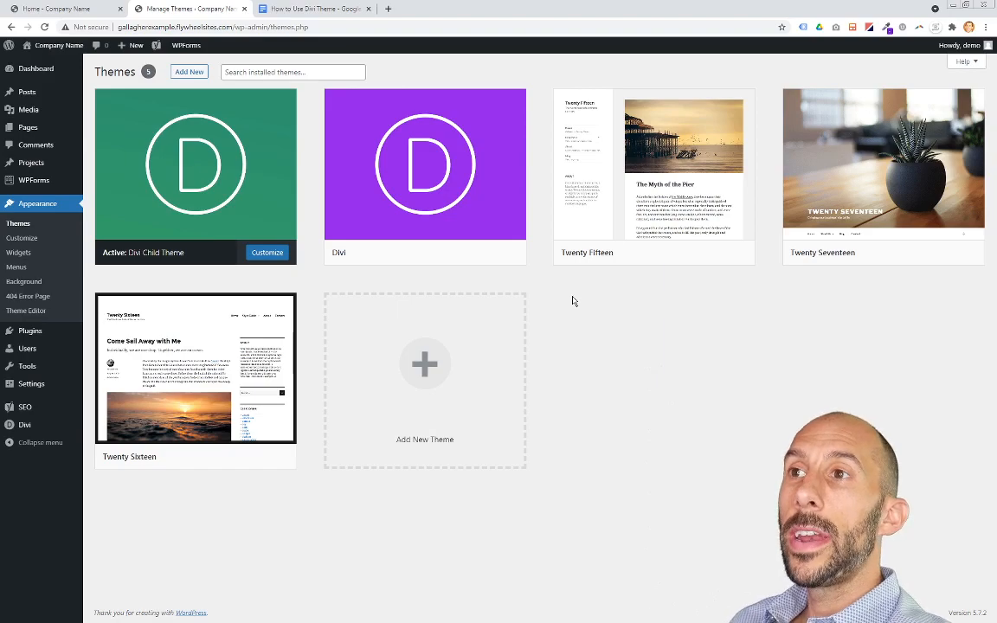
Step: Highlight Theme Options in the document's focus list and return to the WordPress dashboard
left_click(295, 11)
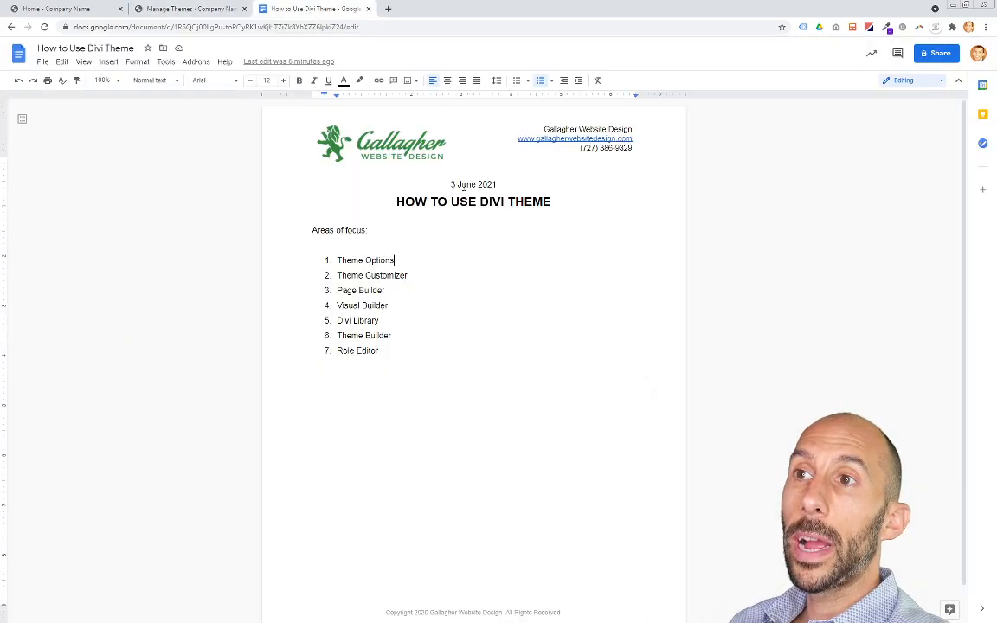
left_click_drag(395, 261, 342, 260)
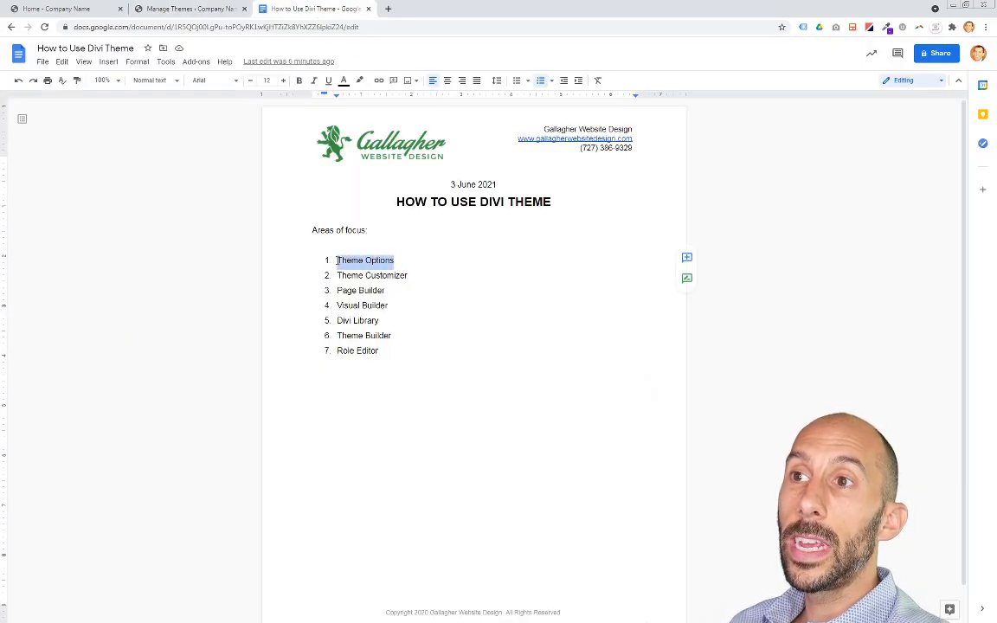
left_click(186, 11)
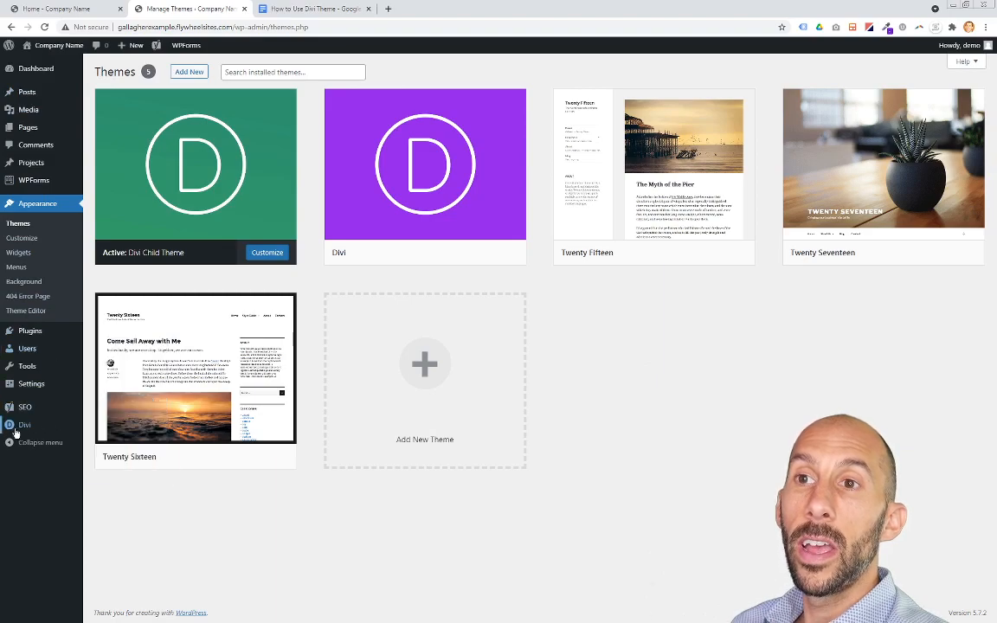
Step: Open the Divi Theme Options page and scroll through its General settings
mouse_move(23, 433)
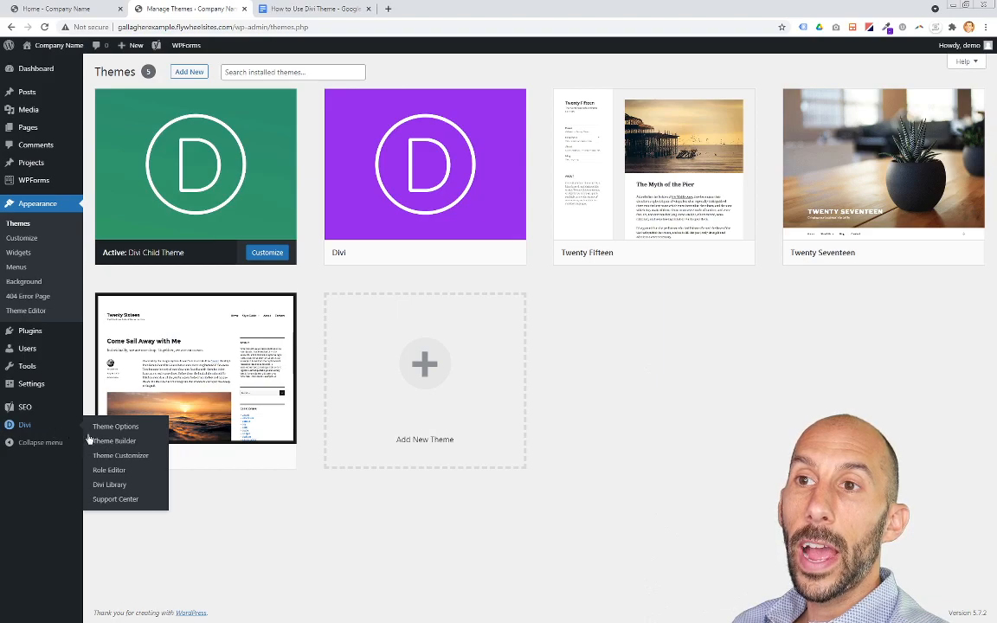
left_click(136, 430)
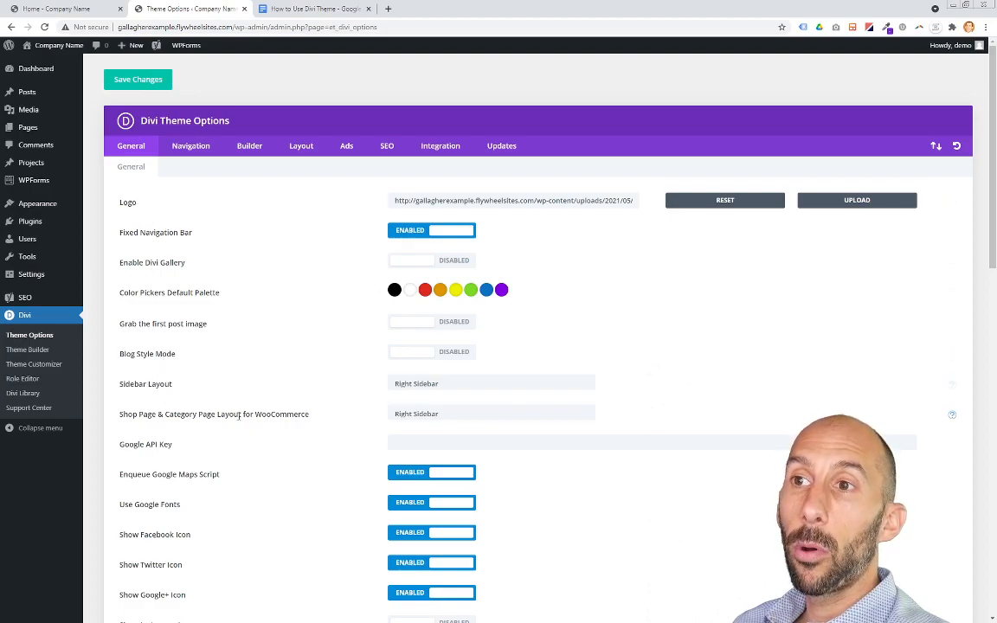
scroll(239, 416, "down", 6)
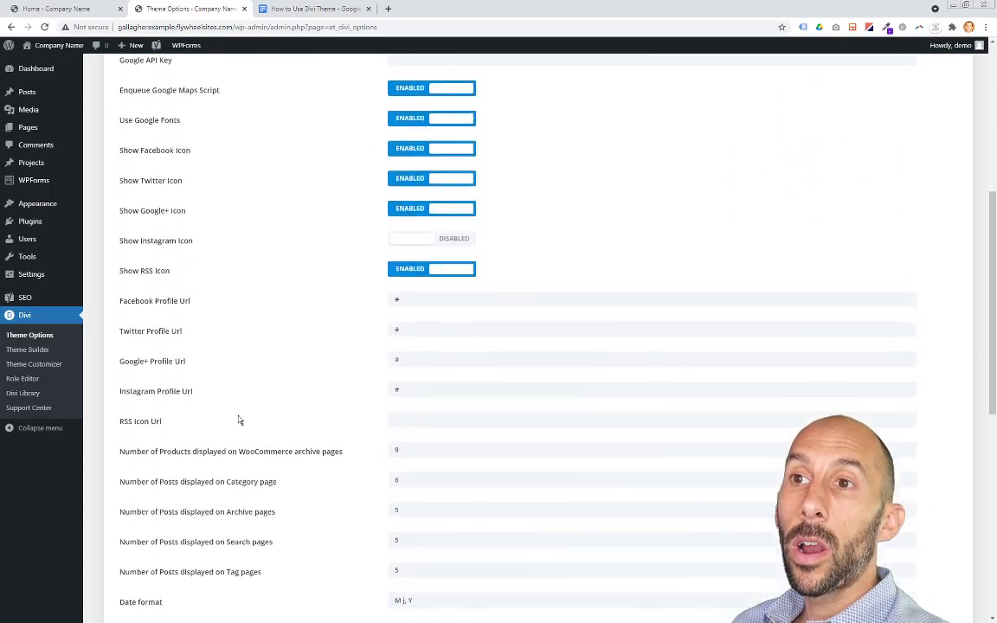
scroll(240, 421, "down", 5)
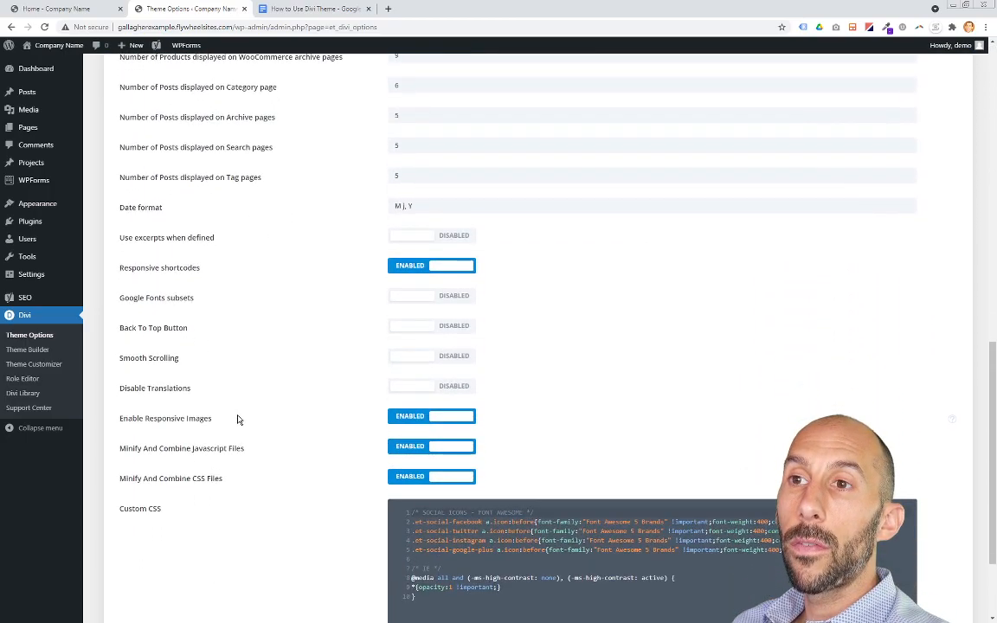
scroll(239, 419, "up", 9)
scroll(239, 420, "up", 1)
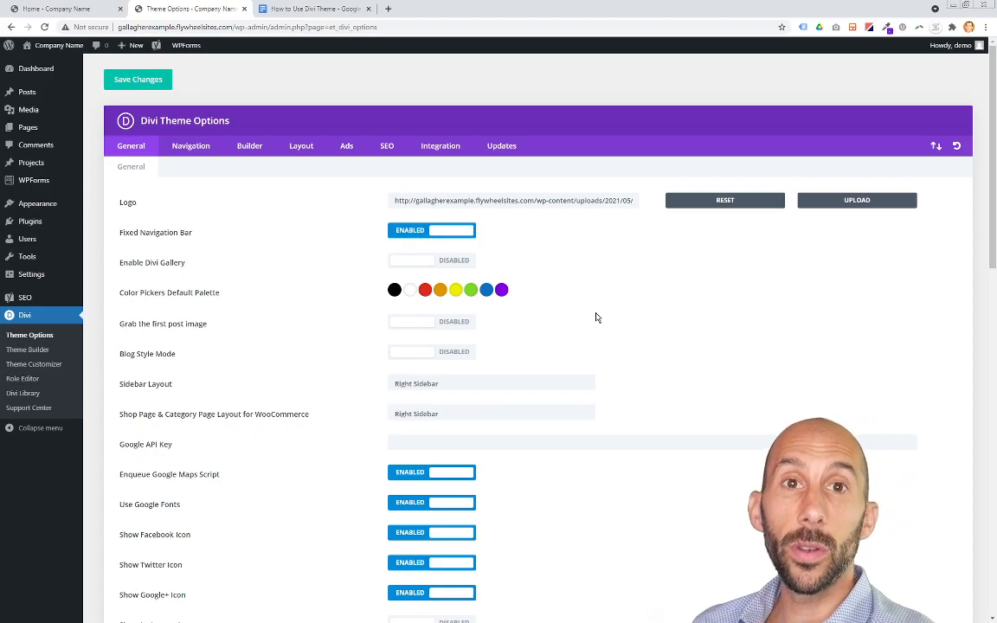
Step: Examine the Logo setting and the Google Fonts and social icon toggles in the General settings
left_click_drag(120, 207, 174, 204)
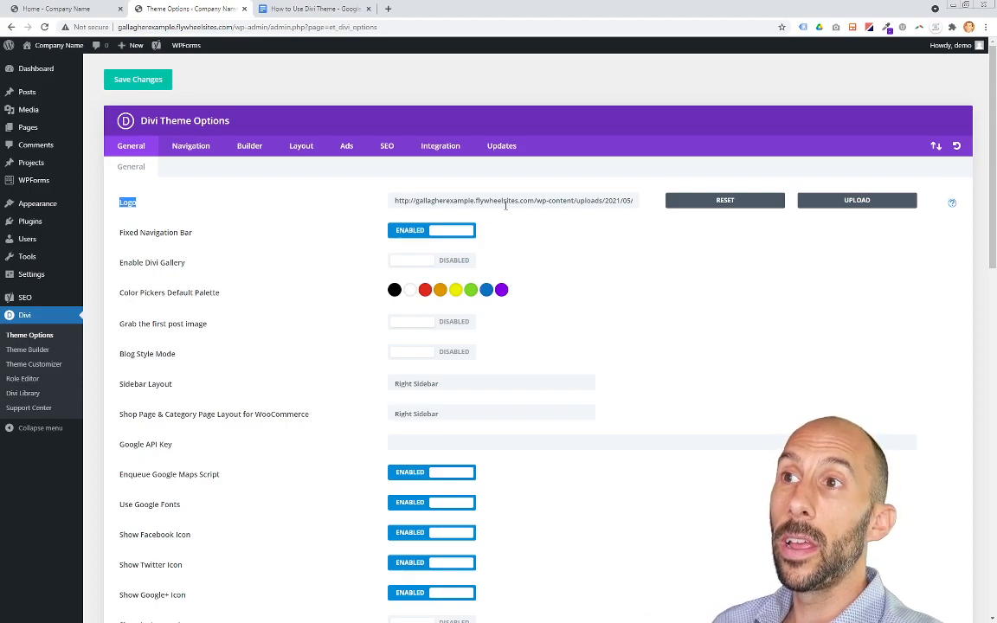
left_click(595, 223)
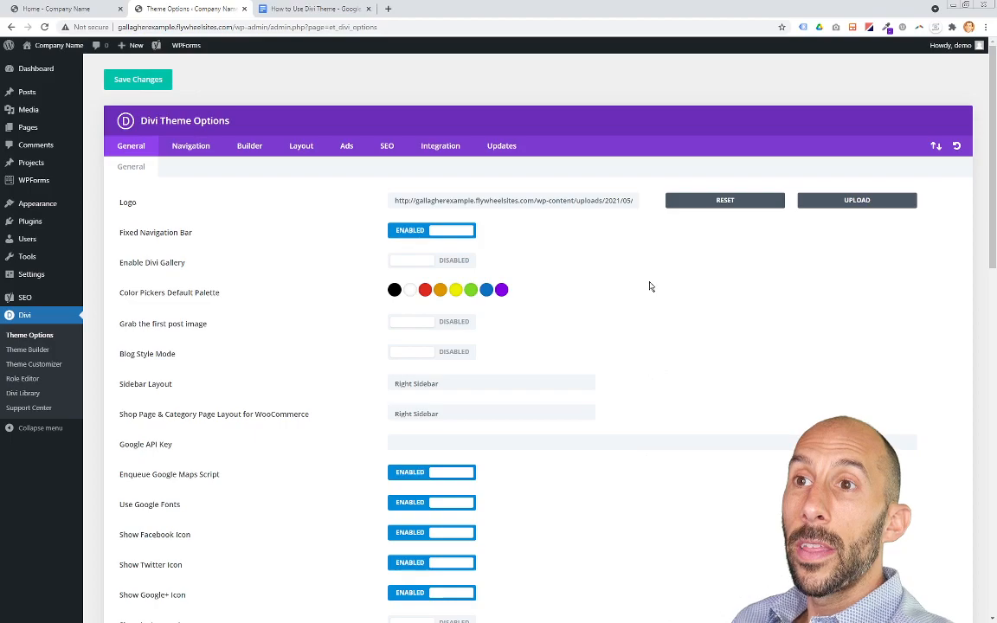
scroll(325, 407, "down", 2)
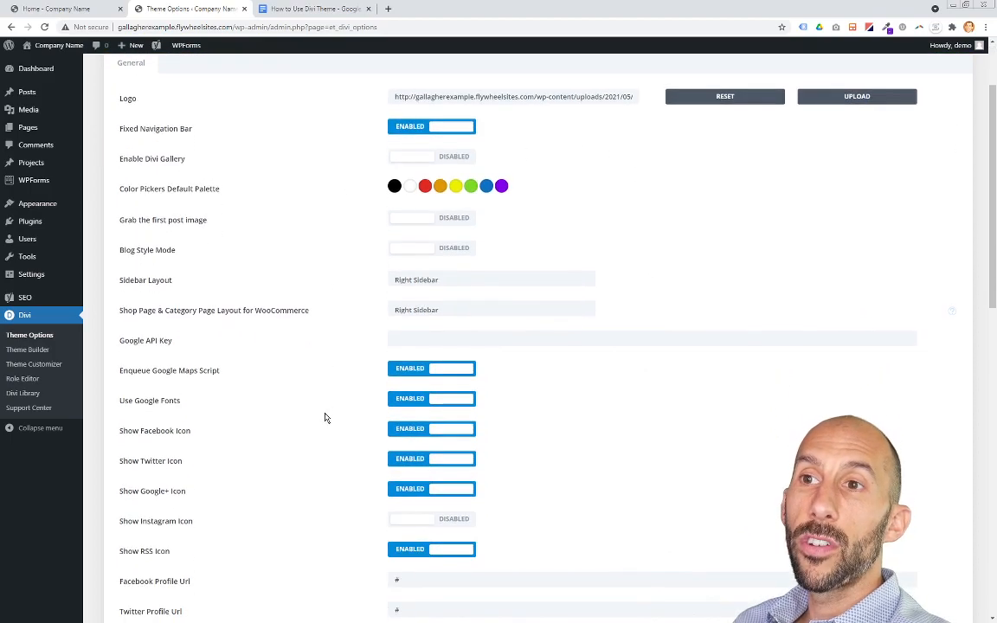
scroll(326, 418, "down", 4)
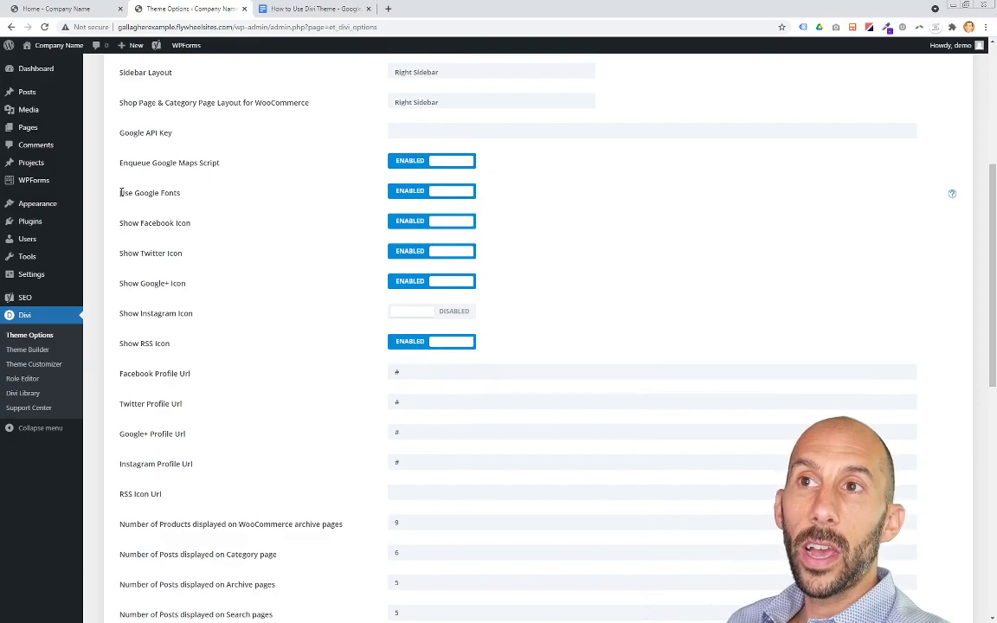
left_click_drag(117, 196, 184, 283)
left_click(199, 288)
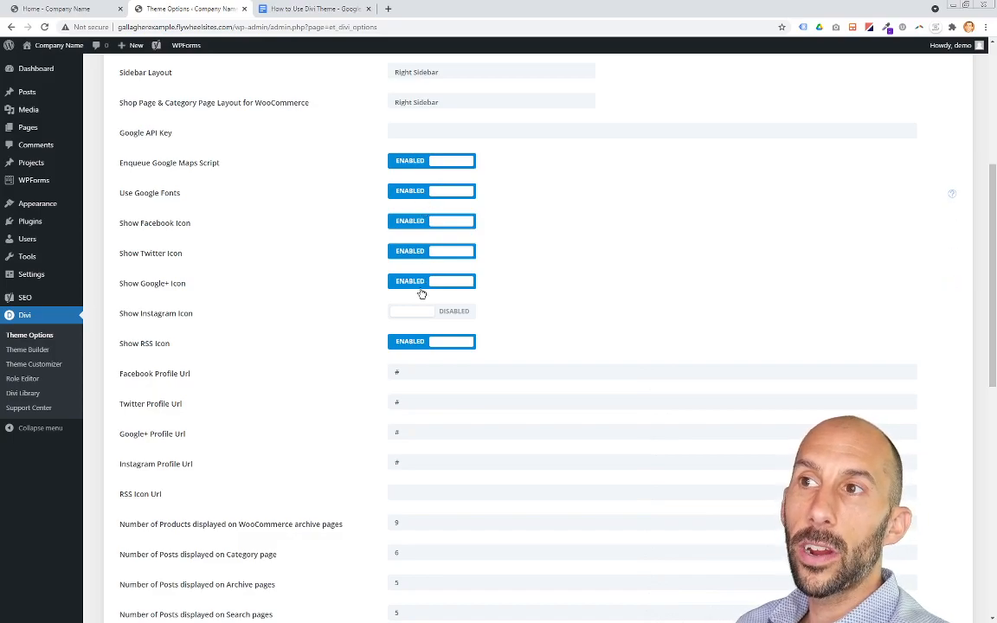
Step: Examine the social profile URL fields and the remaining General options down to Custom CSS
scroll(333, 343, "down", 3)
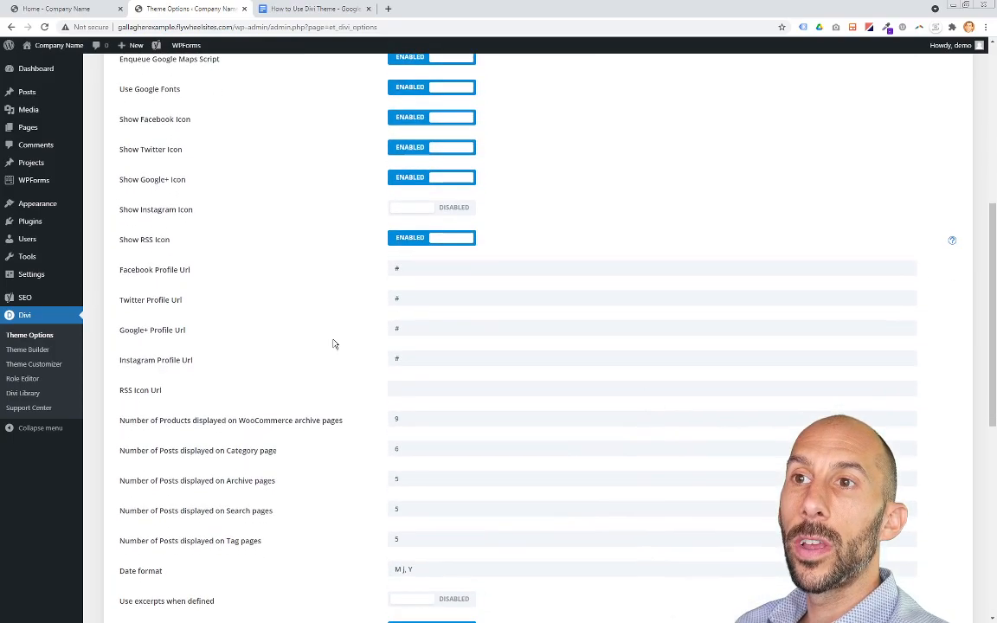
left_click_drag(137, 218, 209, 302)
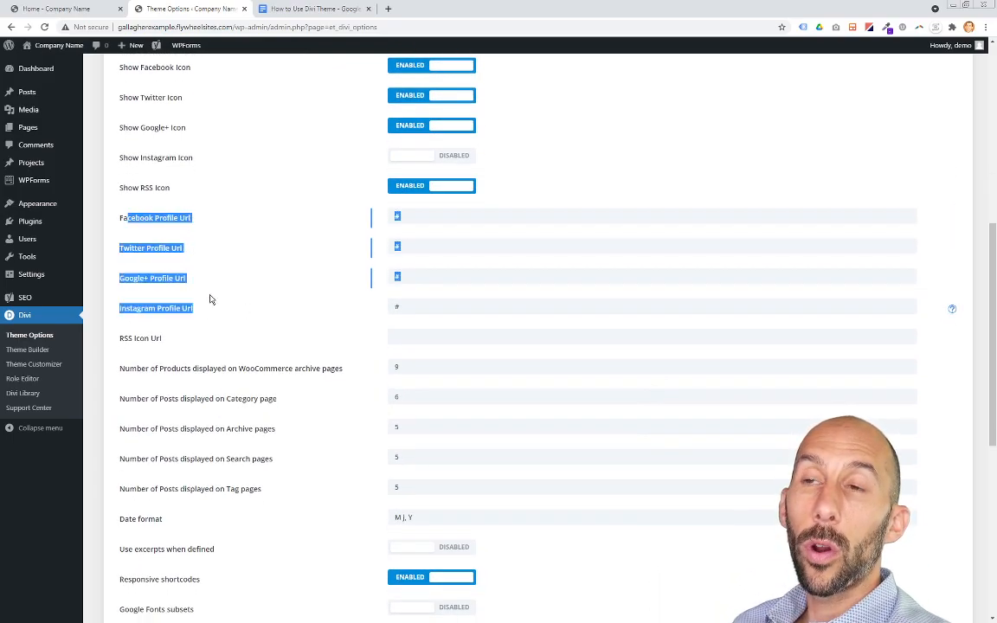
left_click(365, 229)
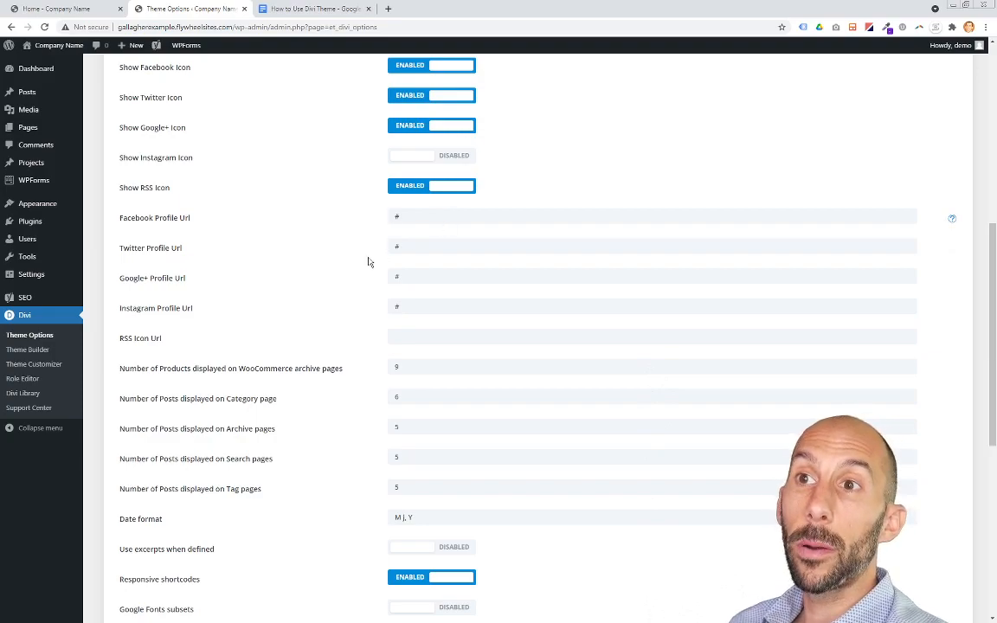
scroll(351, 289, "down", 6)
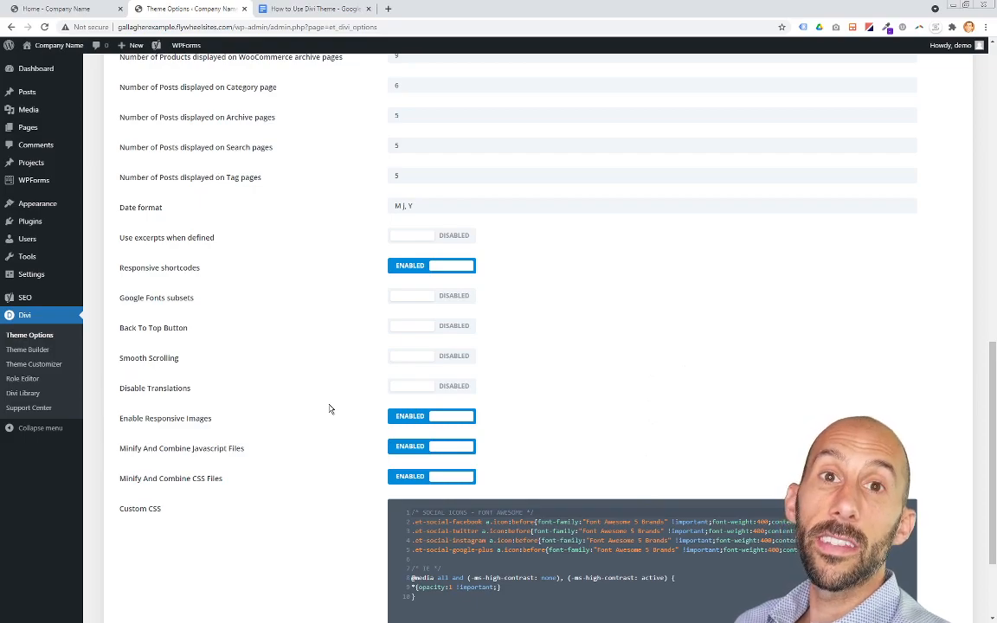
scroll(329, 408, "down", 3)
scroll(329, 409, "up", 7)
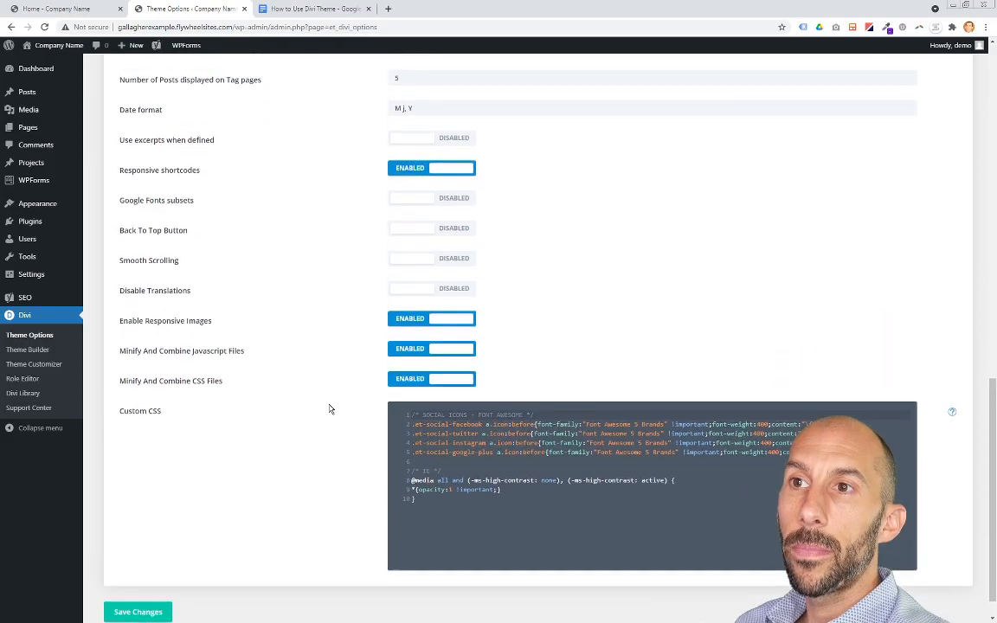
scroll(329, 407, "up", 6)
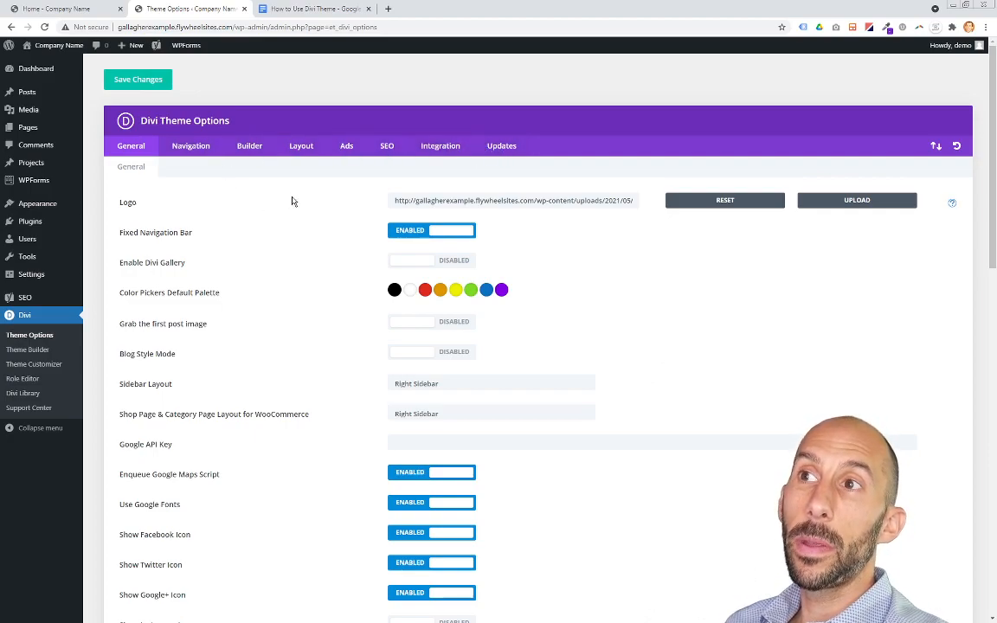
Step: View the Updates tab of Divi Theme Options, then return to the General tab
left_click(502, 147)
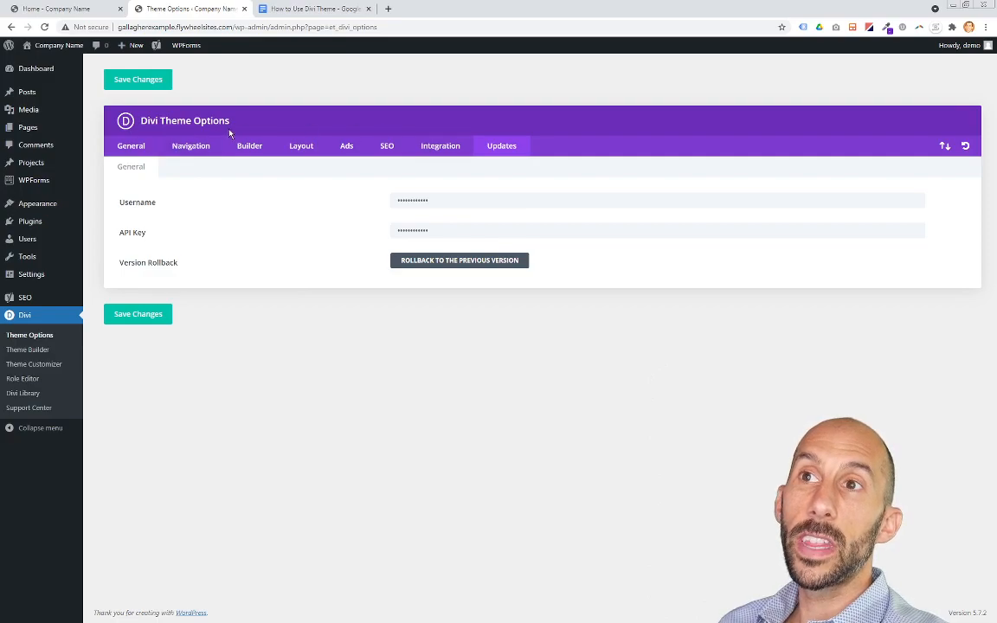
left_click(140, 147)
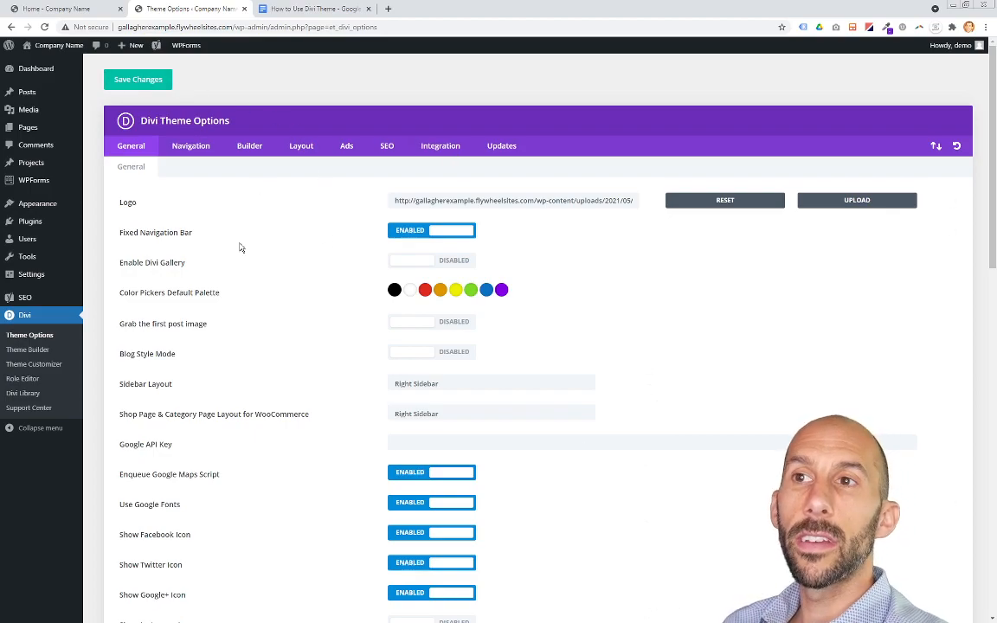
Step: Highlight Theme Customizer in the document's focus list and return to Divi Theme Options
left_click(303, 10)
left_click_drag(409, 275, 337, 275)
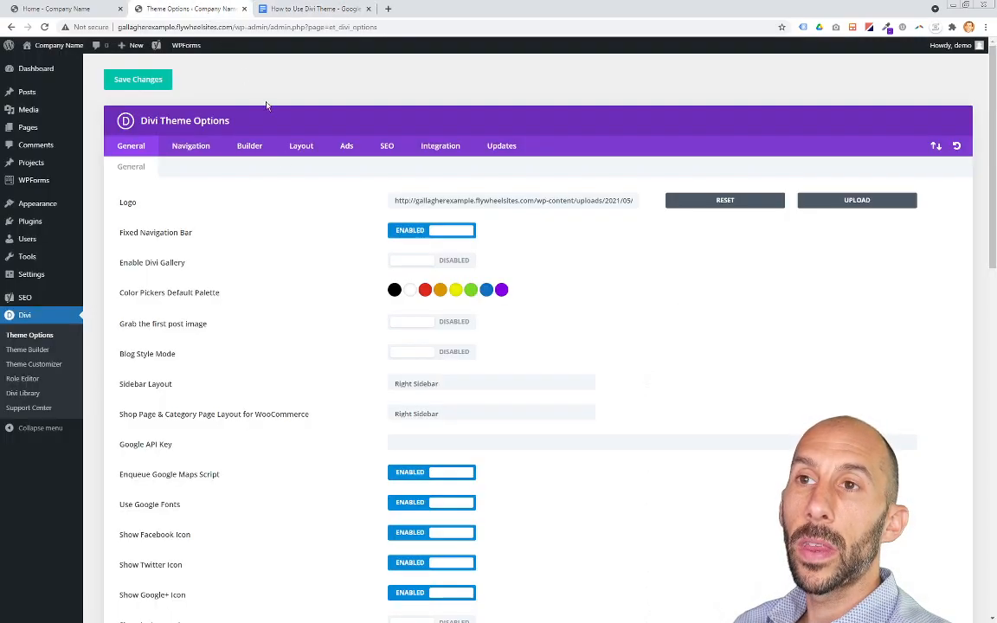
left_click(186, 10)
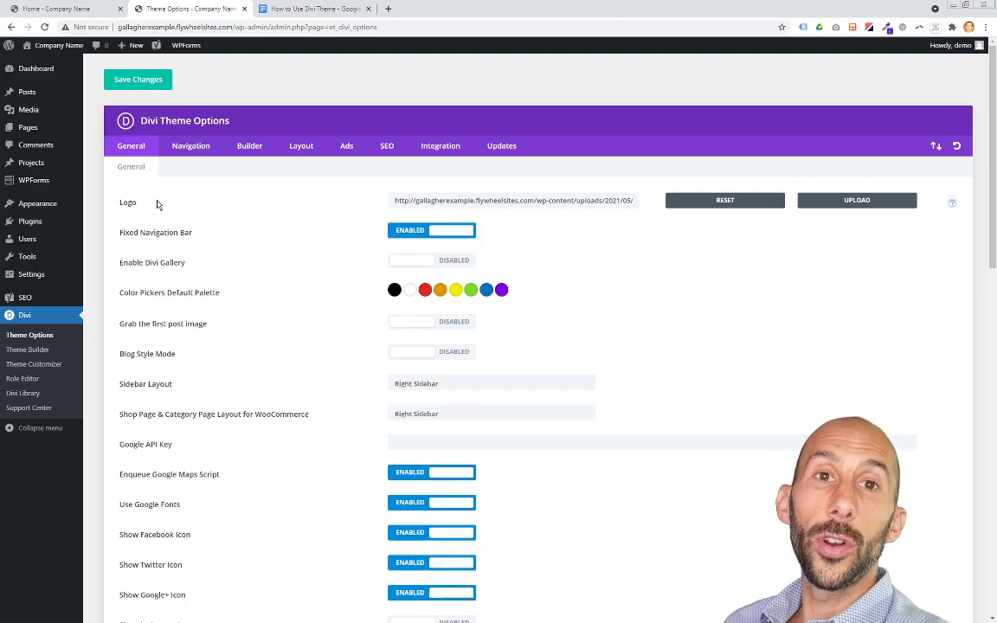
Step: Open the Theme Customizer and view the Typography options under General Settings
mouse_move(48, 208)
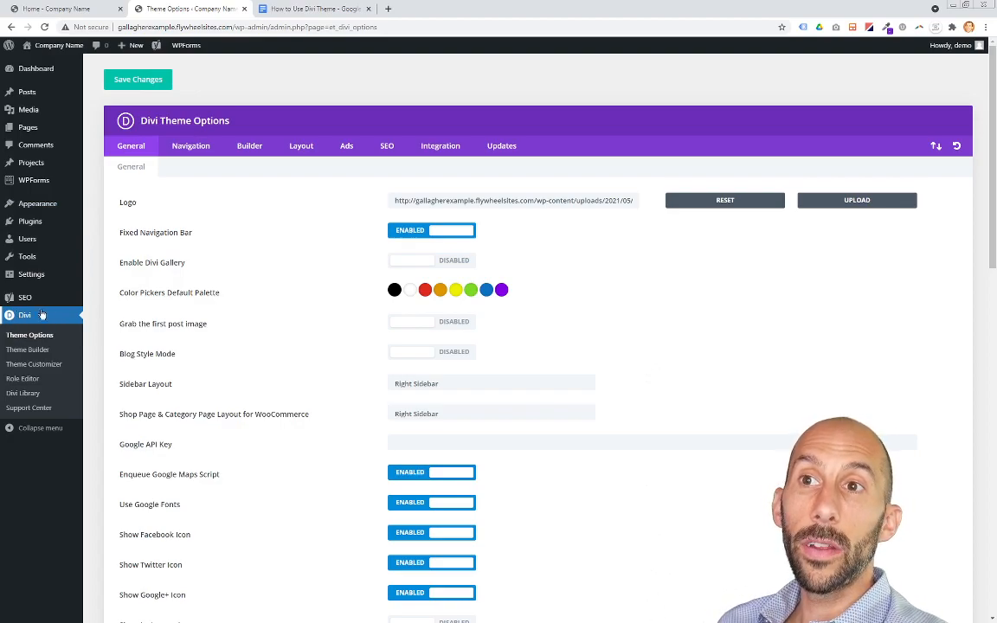
left_click(57, 367)
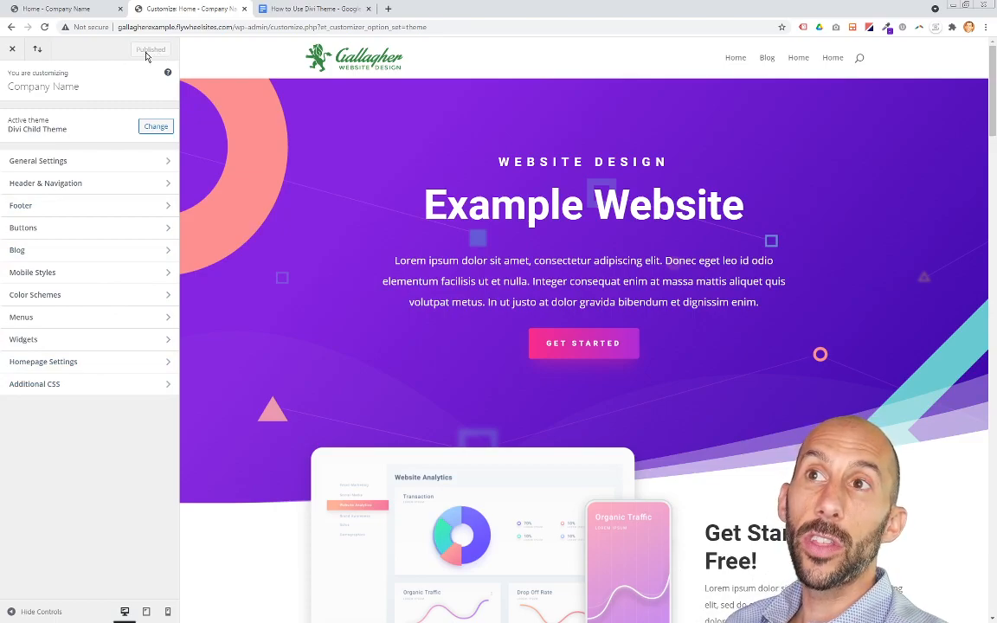
left_click(89, 168)
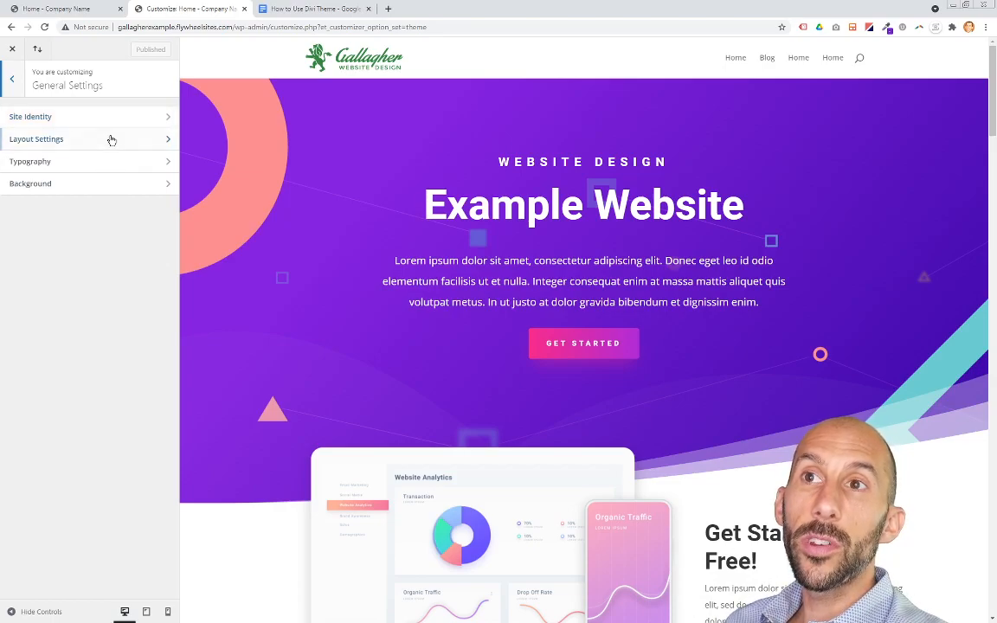
left_click(61, 167)
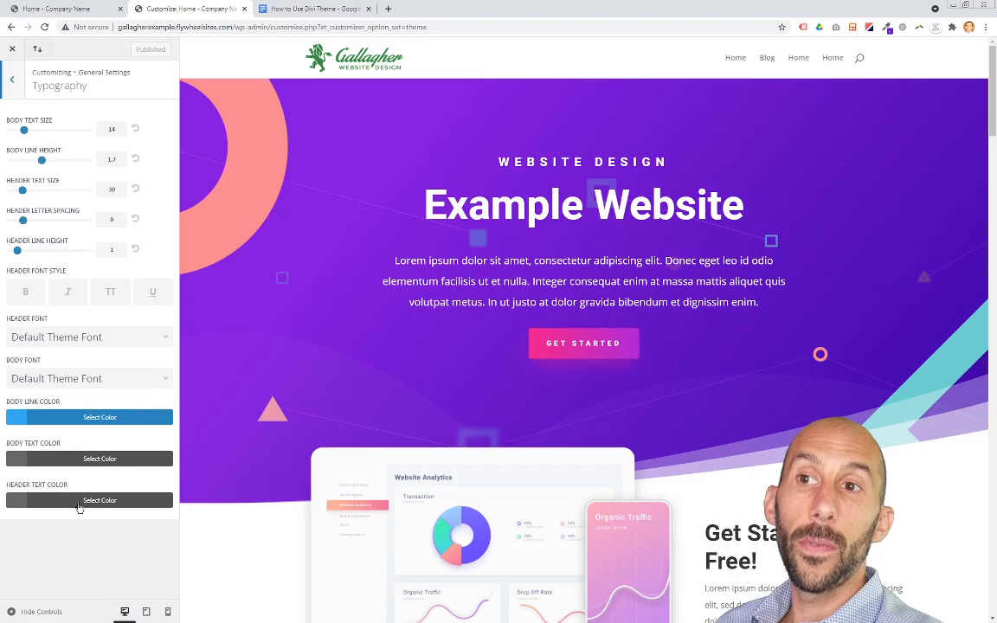
left_click(13, 79)
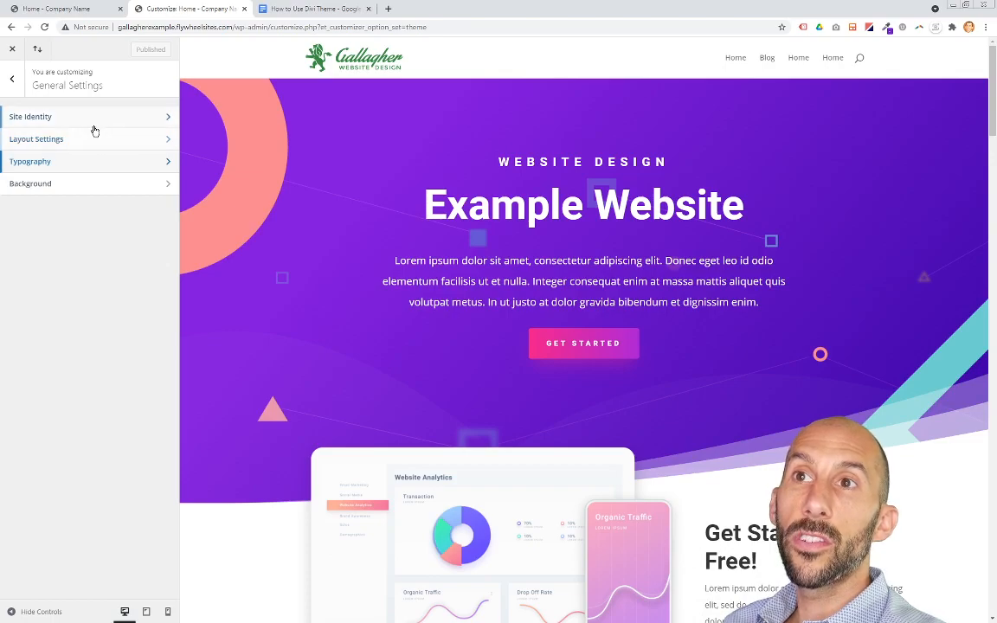
Step: View the Layout Settings under General Settings and return to the main Customizer menu
left_click(93, 143)
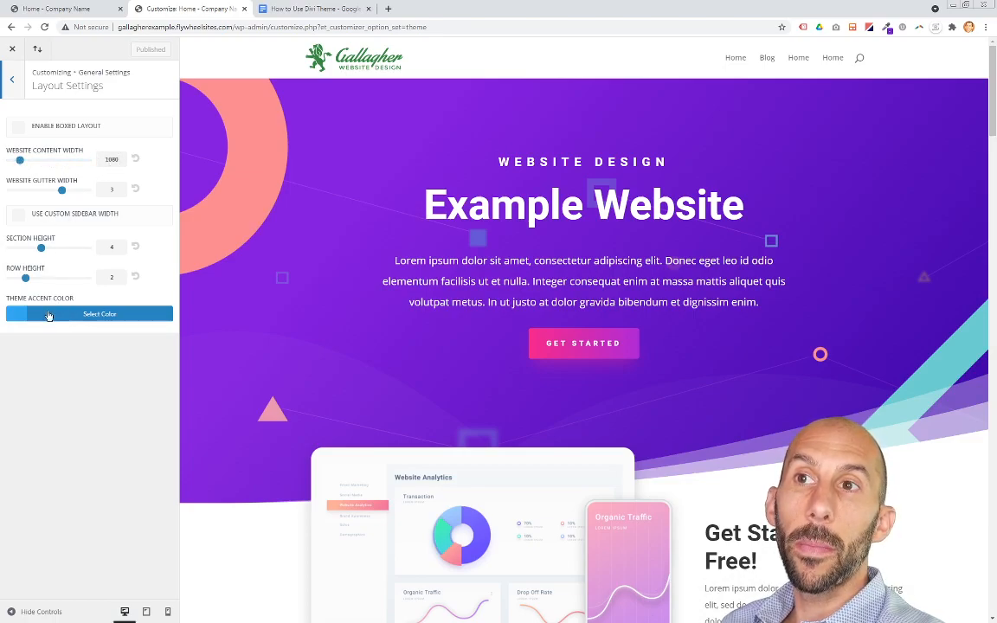
left_click(12, 80)
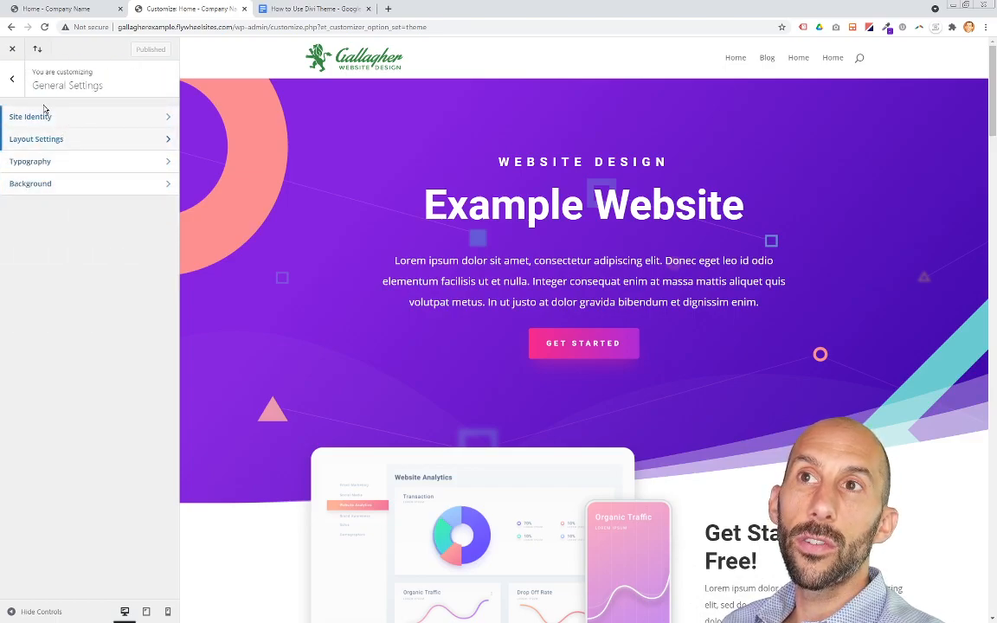
left_click(18, 78)
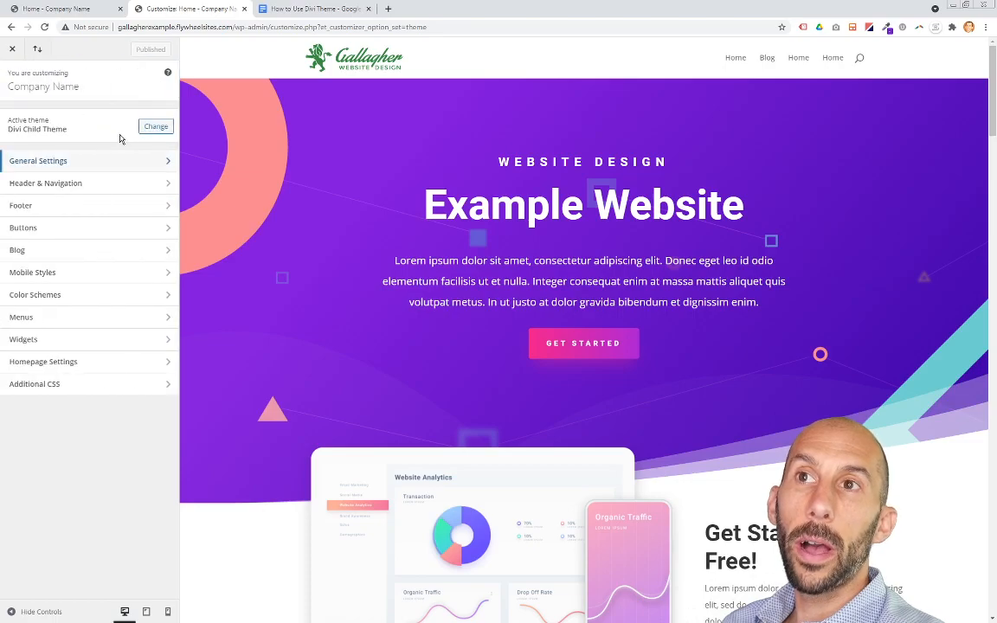
Step: Open Header & Navigation and examine the Primary Menu Bar settings
left_click(83, 186)
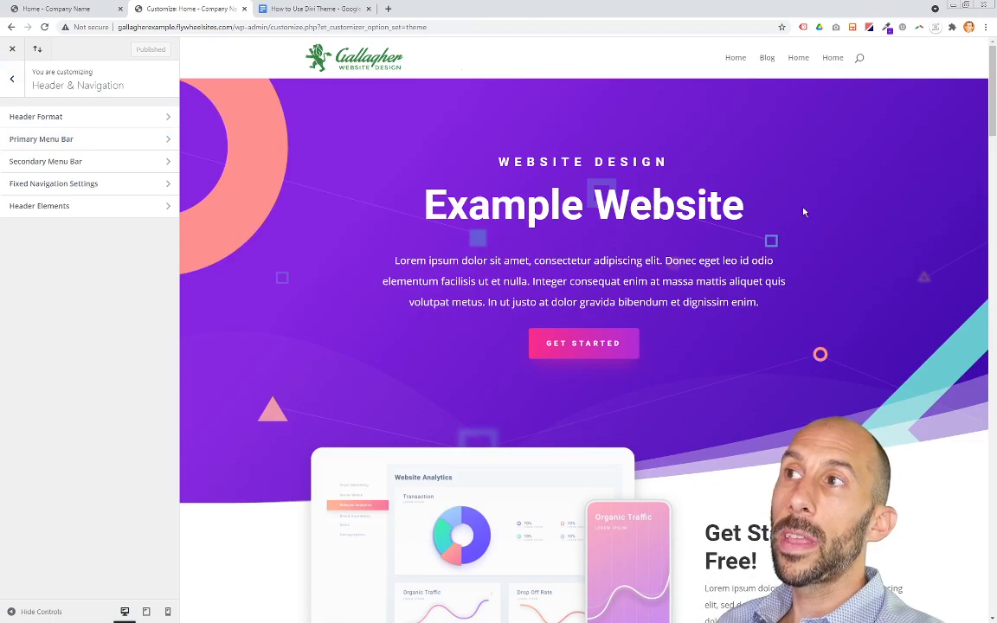
scroll(804, 212, "down", 4)
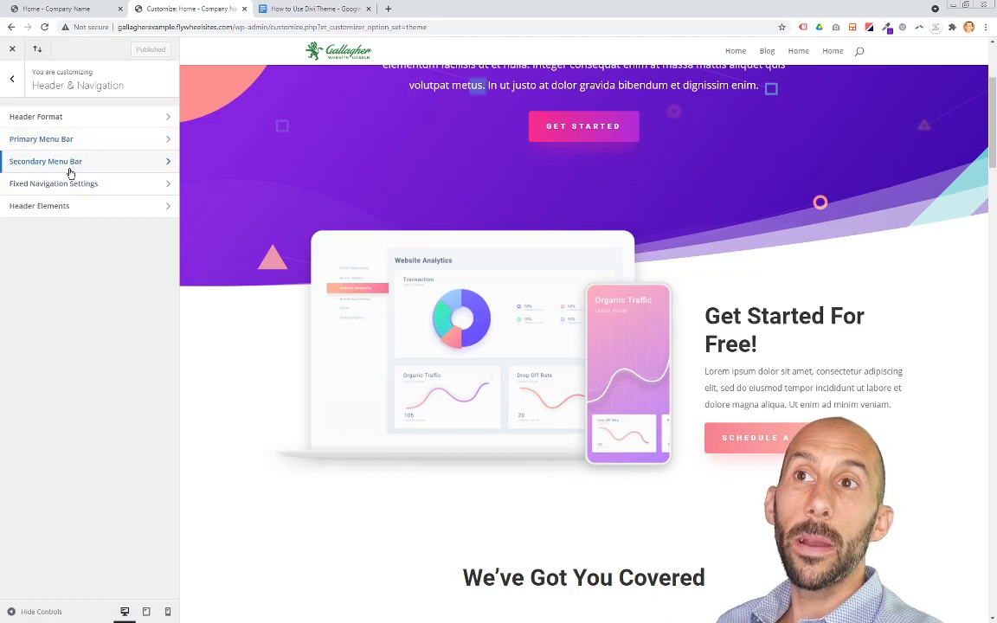
scroll(623, 127, "up", 3)
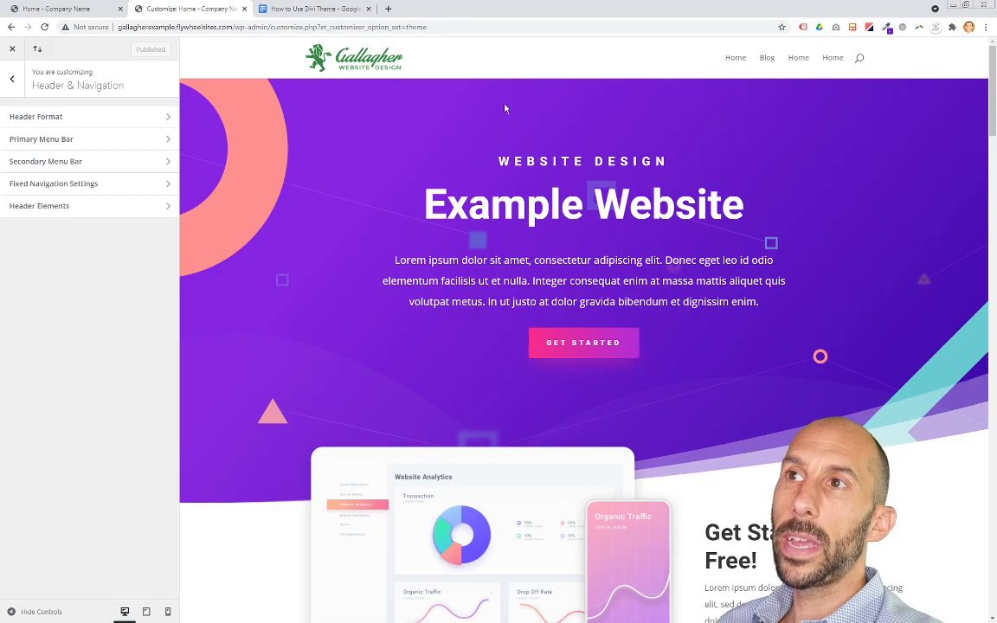
left_click(129, 149)
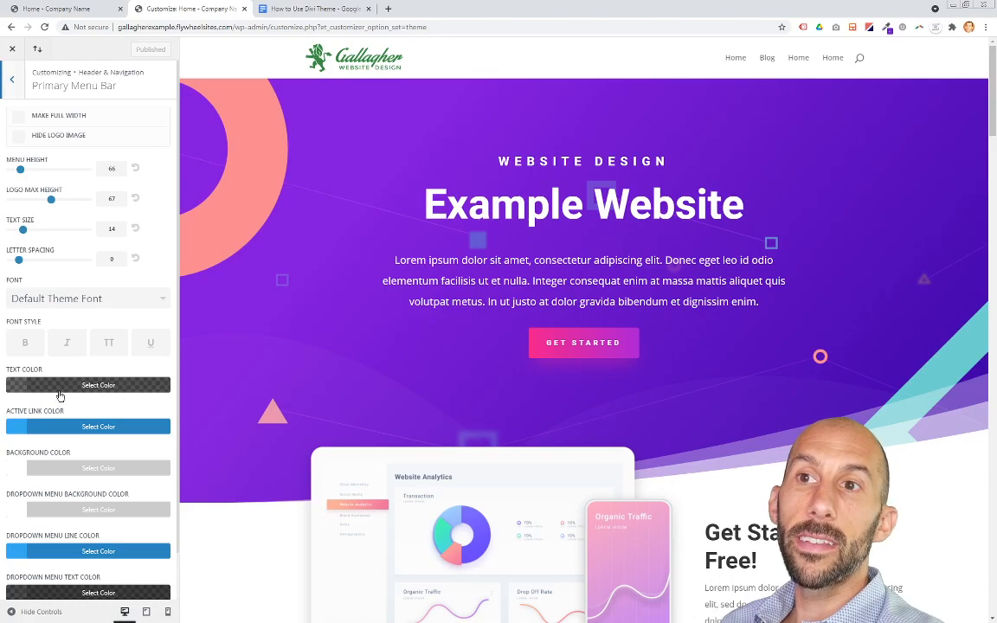
scroll(117, 412, "down", 1)
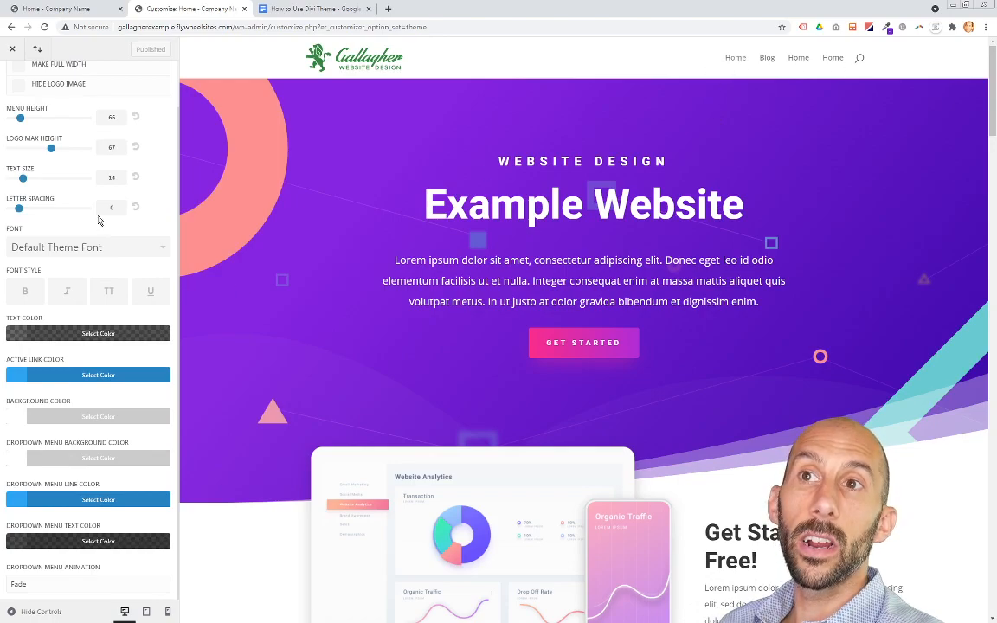
scroll(53, 202, "up", 1)
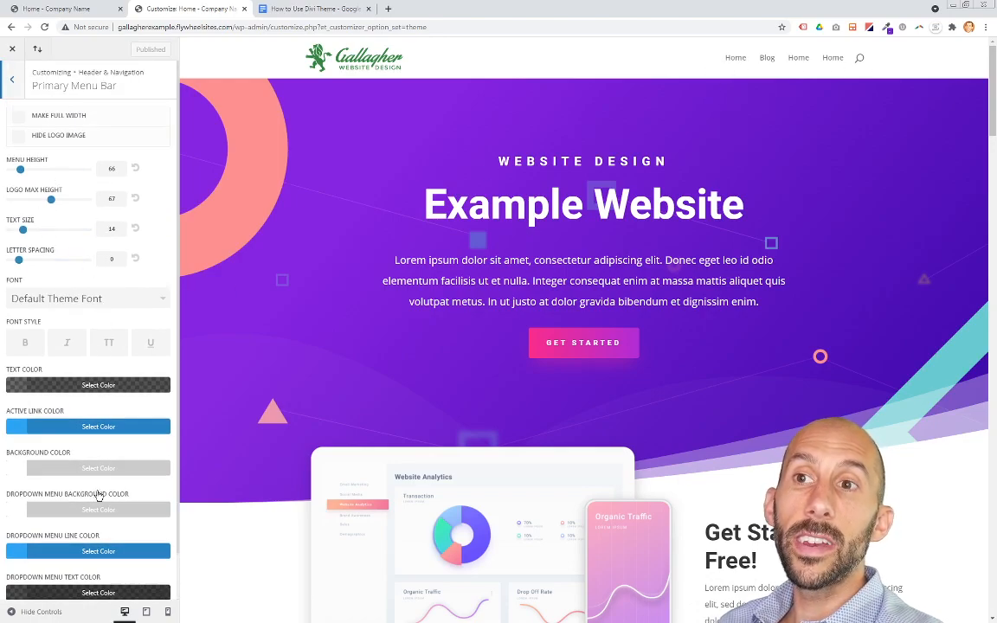
scroll(98, 467, "down", 2)
scroll(97, 512, "up", 2)
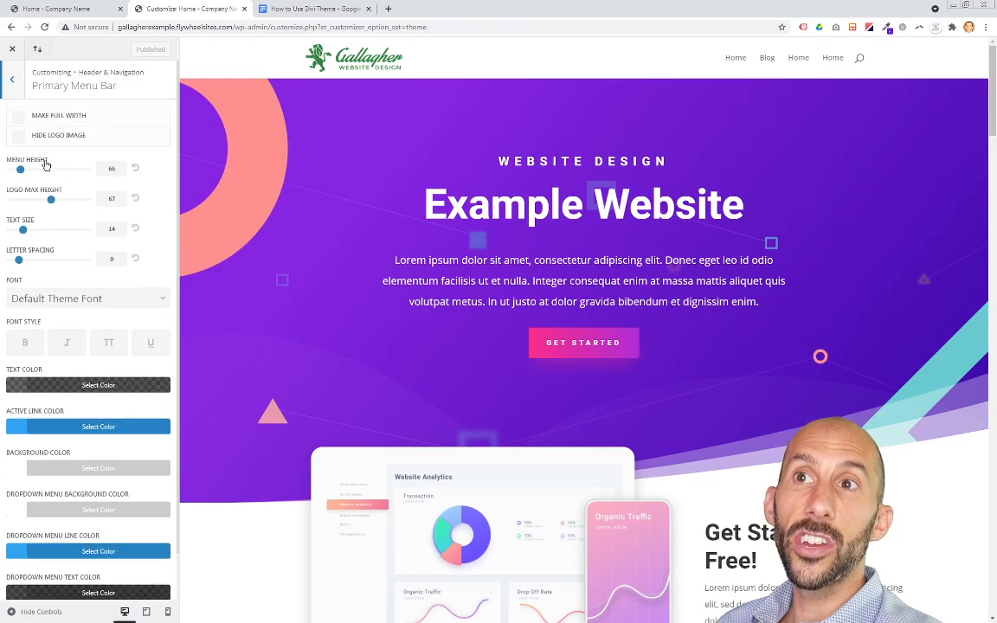
left_click(12, 78)
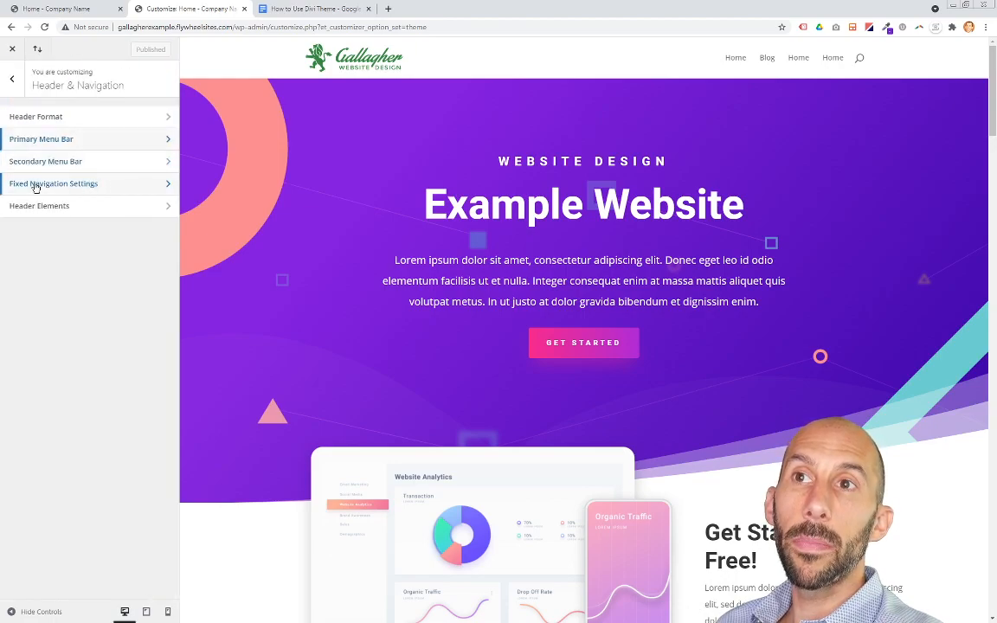
Step: View the Fixed Navigation Settings and return to Header & Navigation
left_click(64, 185)
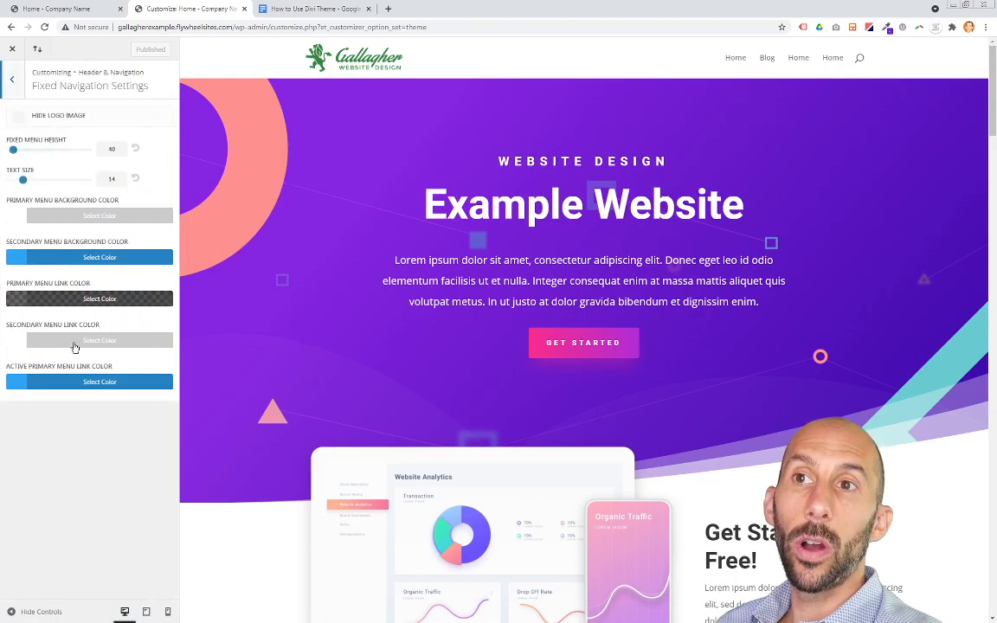
scroll(747, 164, "down", 3)
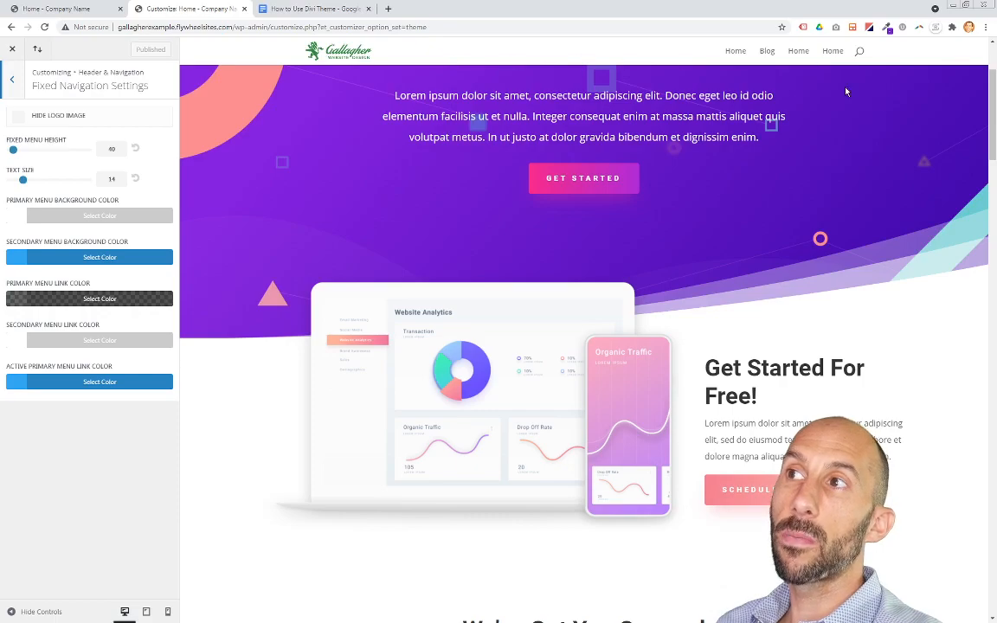
left_click_drag(992, 97, 989, 68)
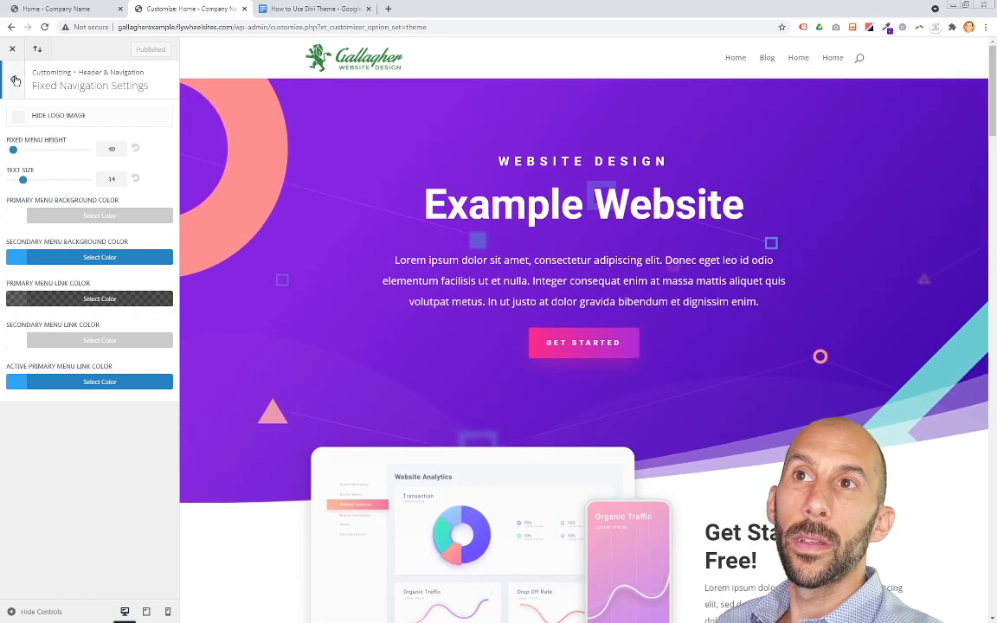
left_click(15, 80)
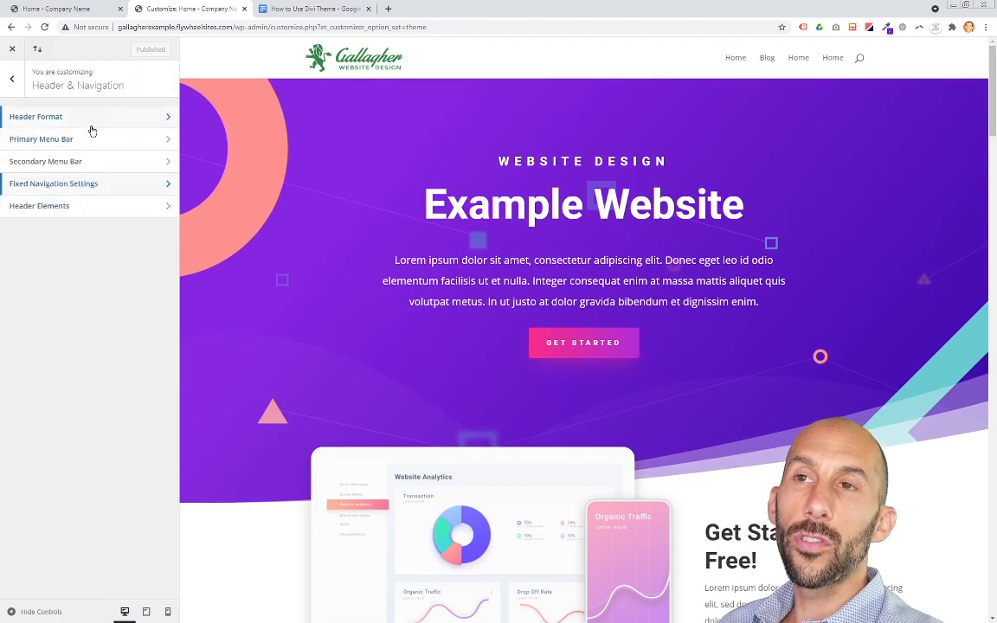
Step: Enable Show Search Icon in Header Elements and return to the main Customizer menu
left_click(80, 211)
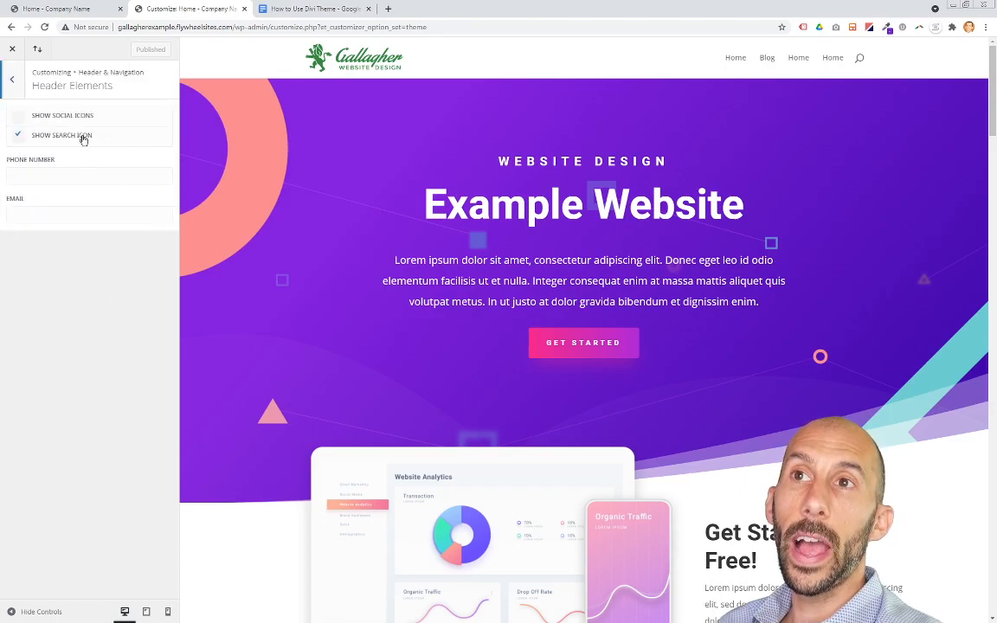
left_click(18, 136)
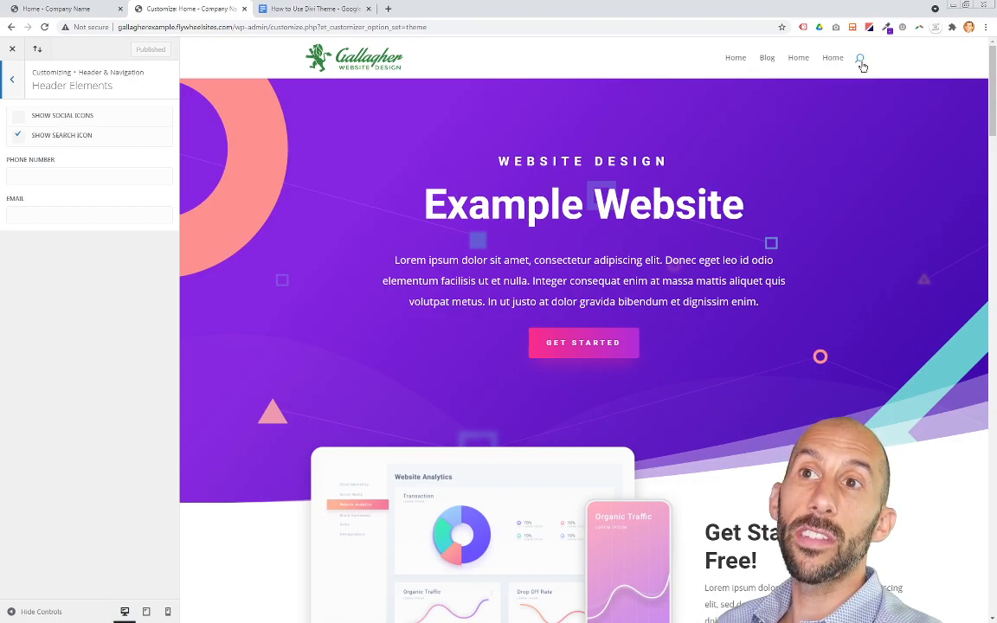
left_click(10, 82)
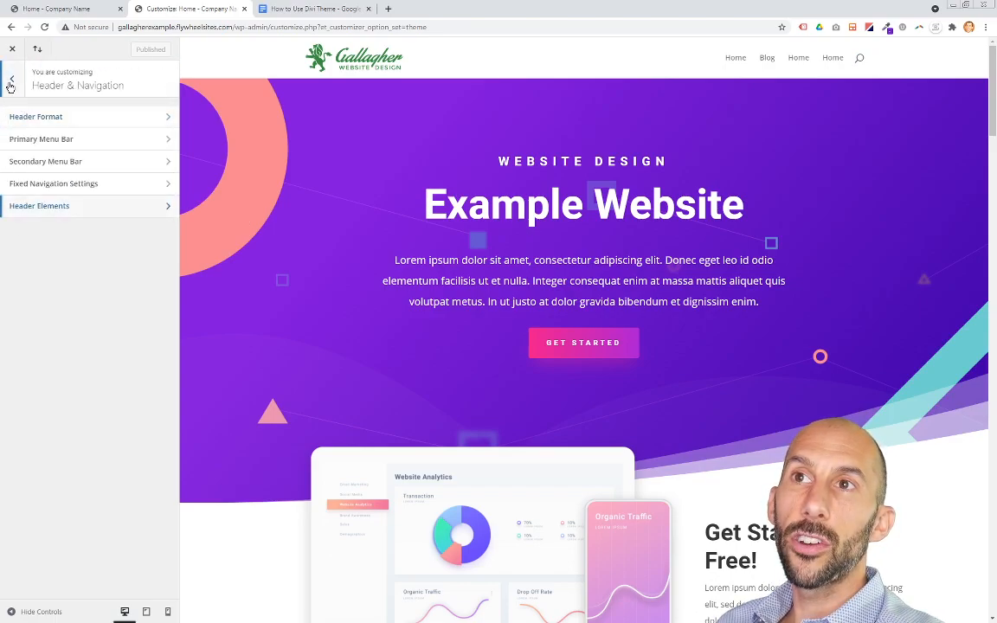
left_click(10, 82)
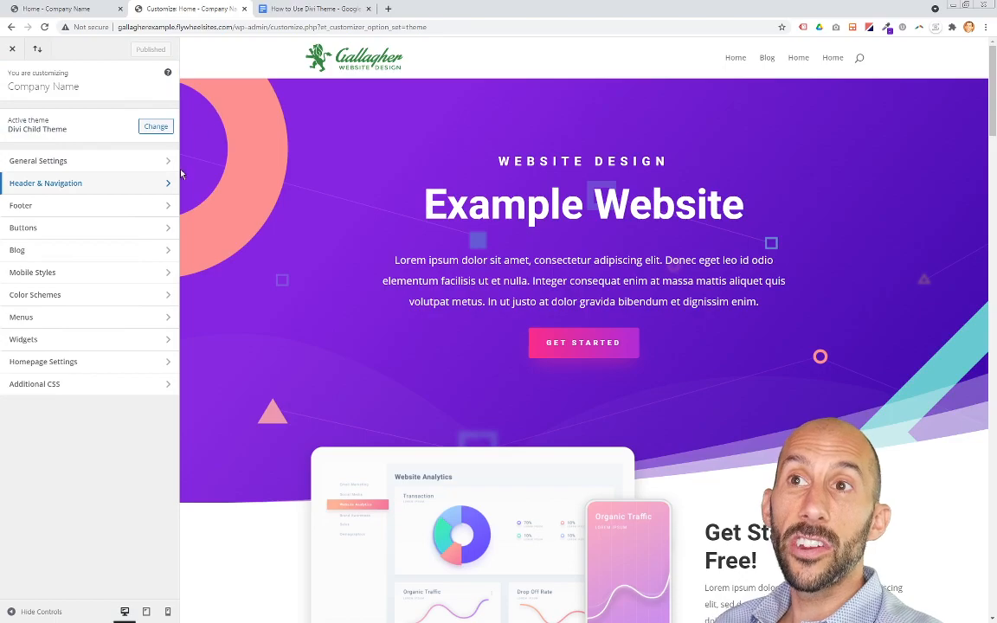
Step: Open the Footer settings, bring the site footer into view, and view the Footer Menu options
left_click(53, 212)
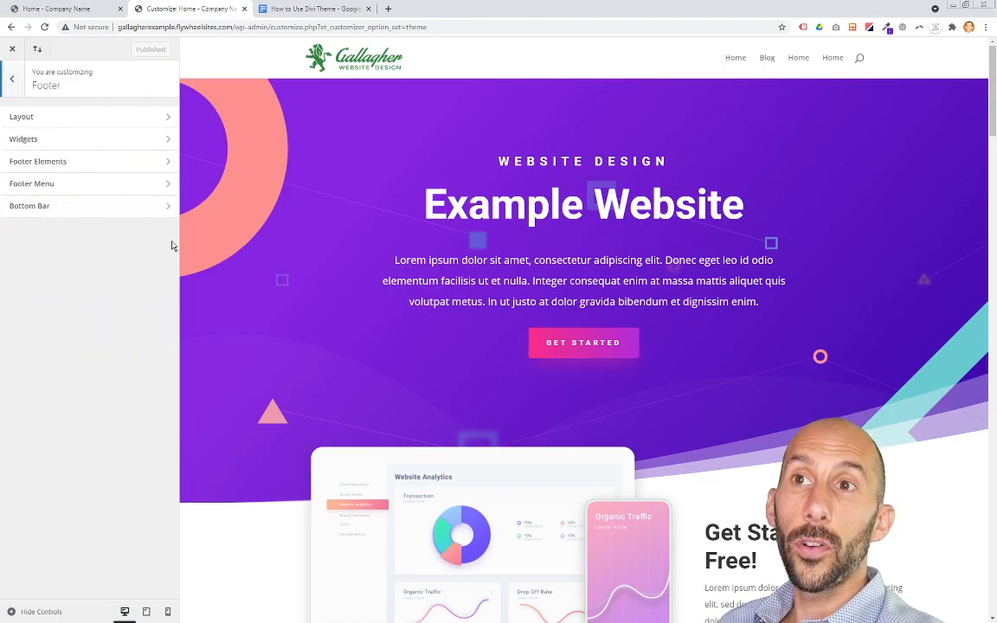
scroll(913, 225, "down", 1)
left_click_drag(993, 128, 995, 613)
scroll(995, 614, "down", 1)
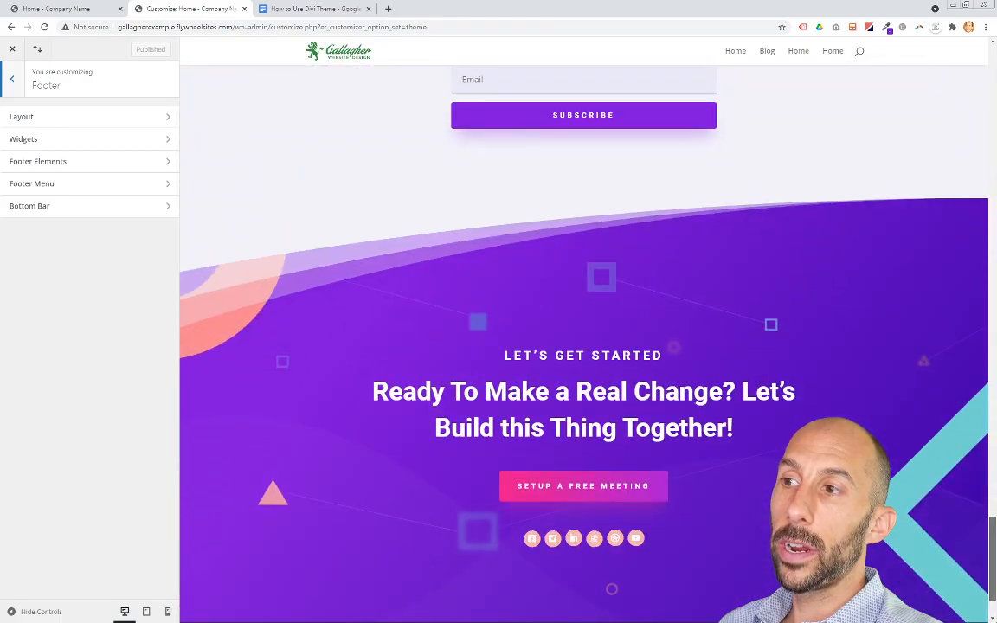
scroll(996, 614, "down", 1)
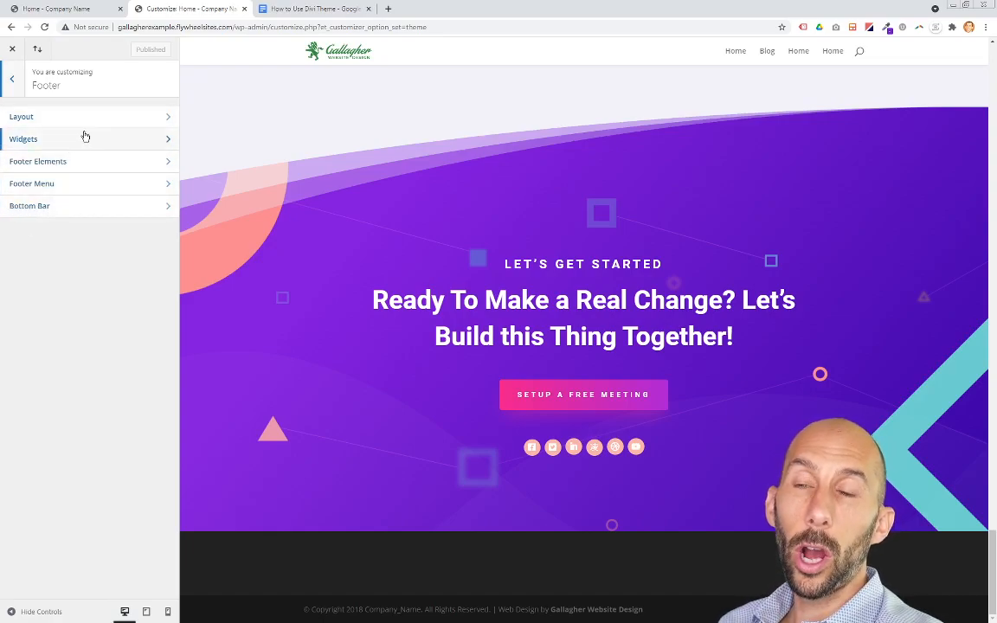
left_click(87, 191)
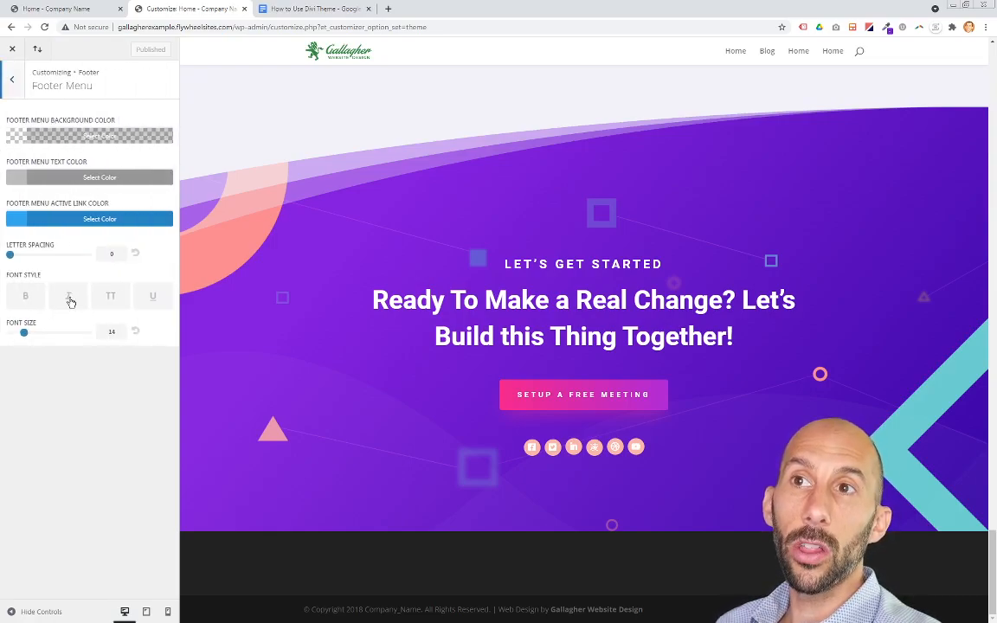
left_click(11, 81)
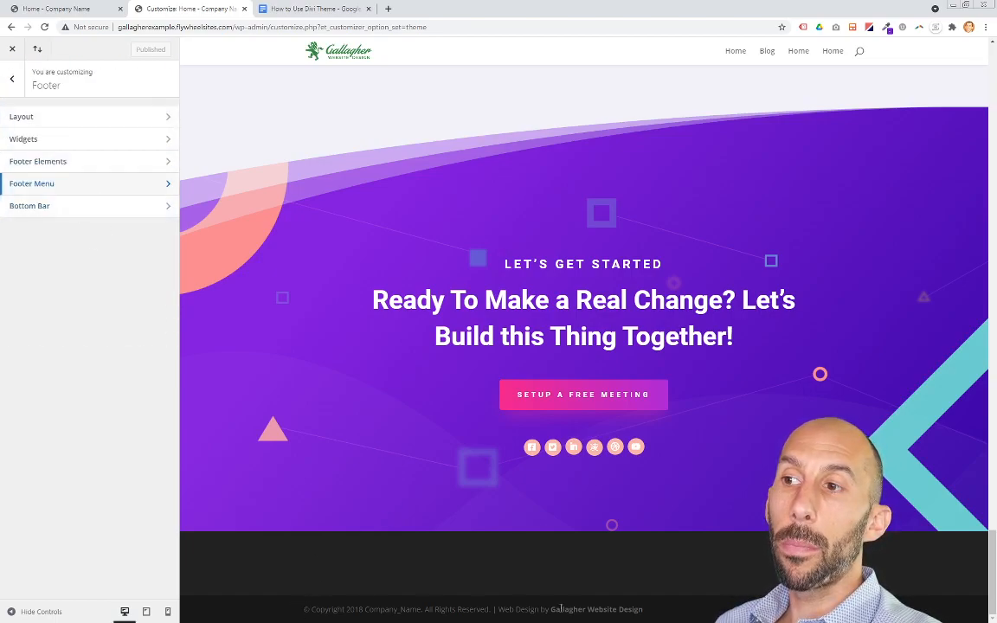
Step: Examine the Bottom Bar's footer credits text against the site's footer line, then return to the main Customizer menu
left_click(73, 208)
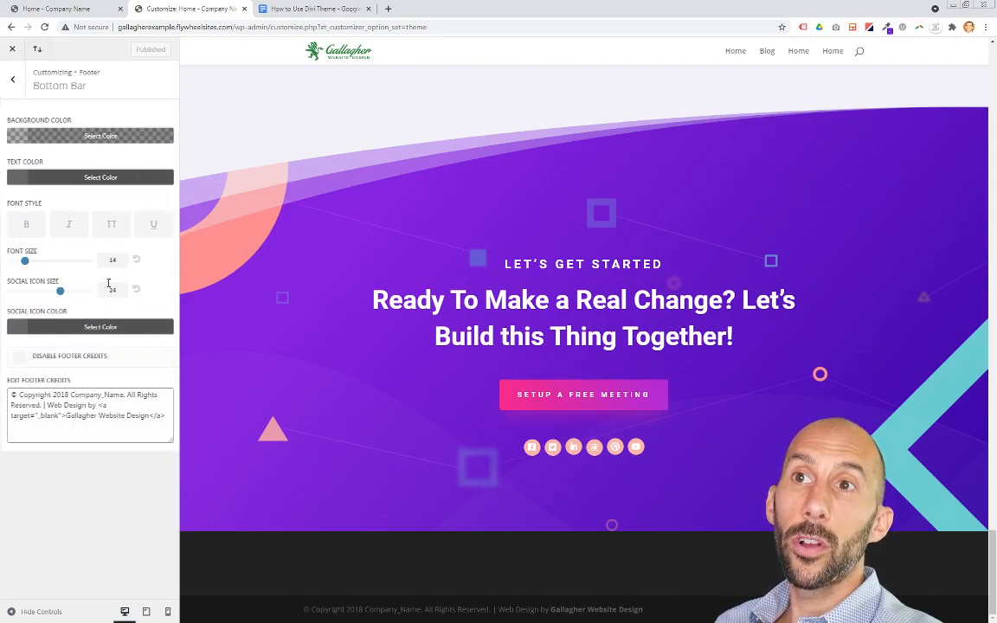
left_click_drag(10, 384, 32, 404)
left_click_drag(409, 612, 697, 612)
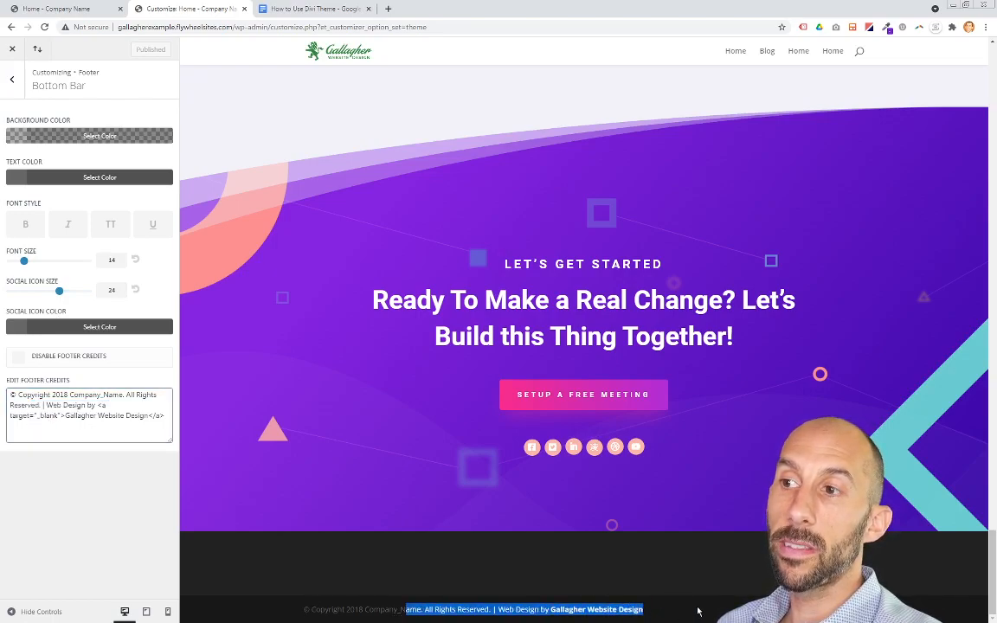
left_click(359, 606)
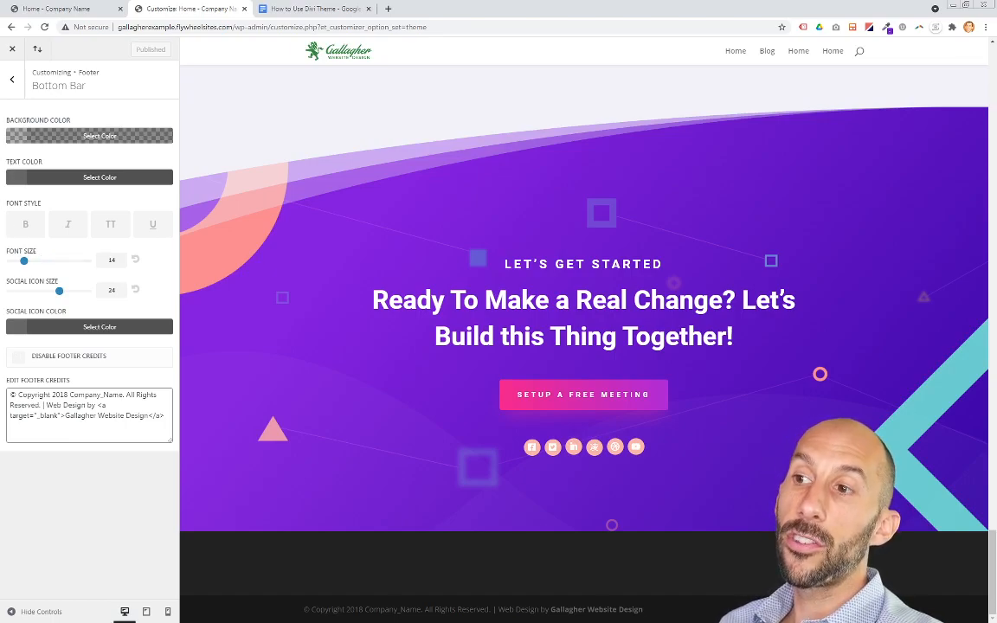
left_click(12, 79)
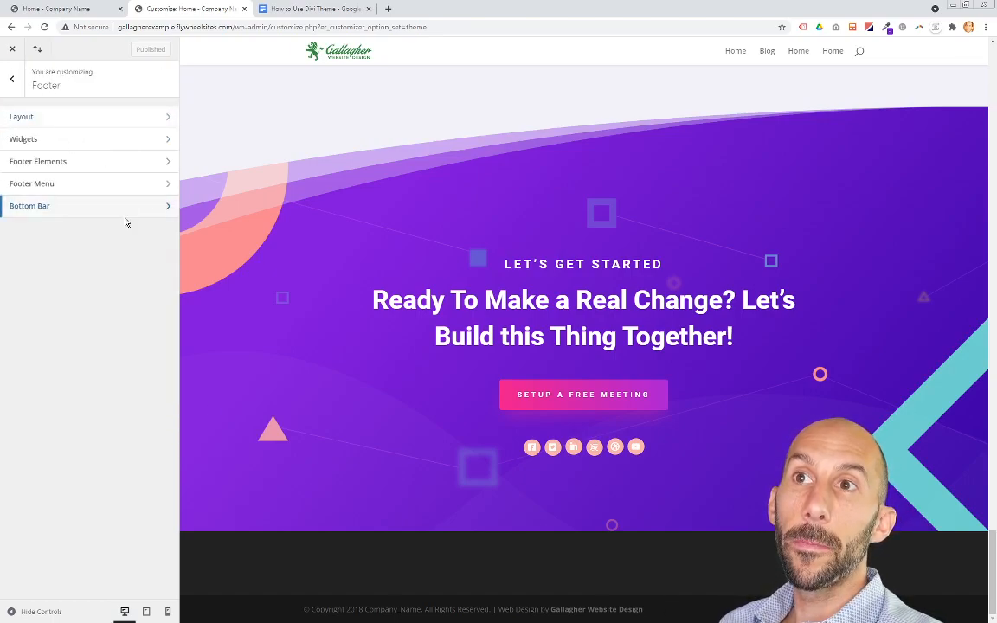
left_click(12, 78)
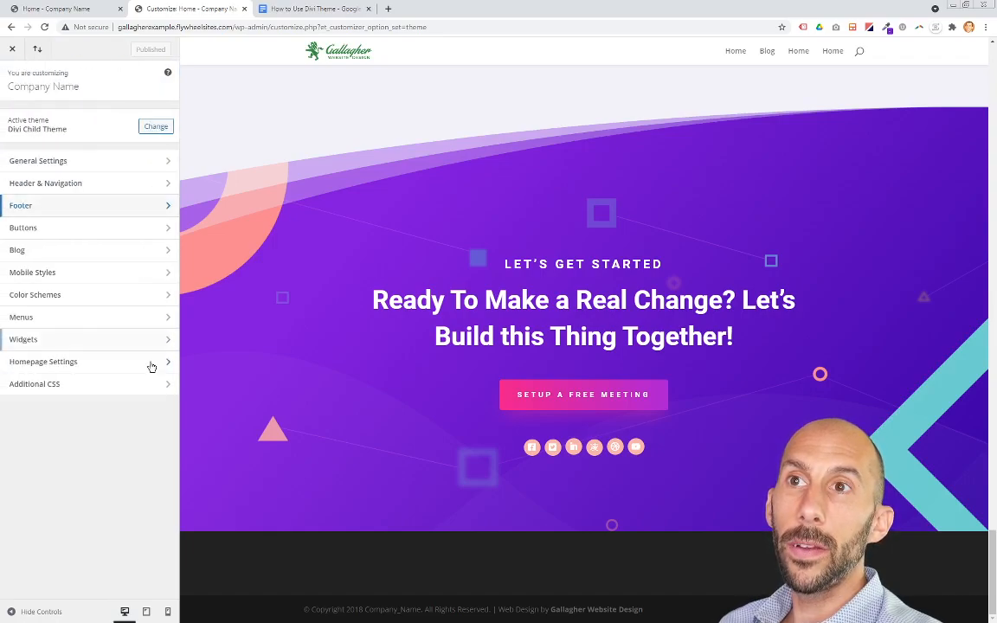
Step: Open the Buttons Style settings in the Customizer
left_click(65, 229)
left_click(91, 121)
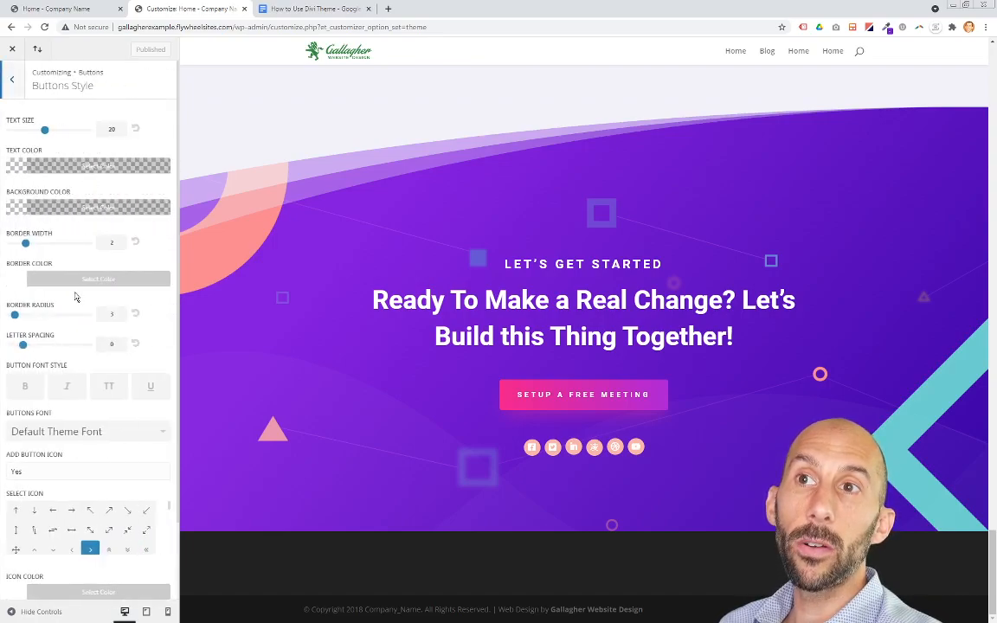
Step: Back out of the Buttons settings to the main Customizer menu, open the Menus panel, and return
left_click(10, 76)
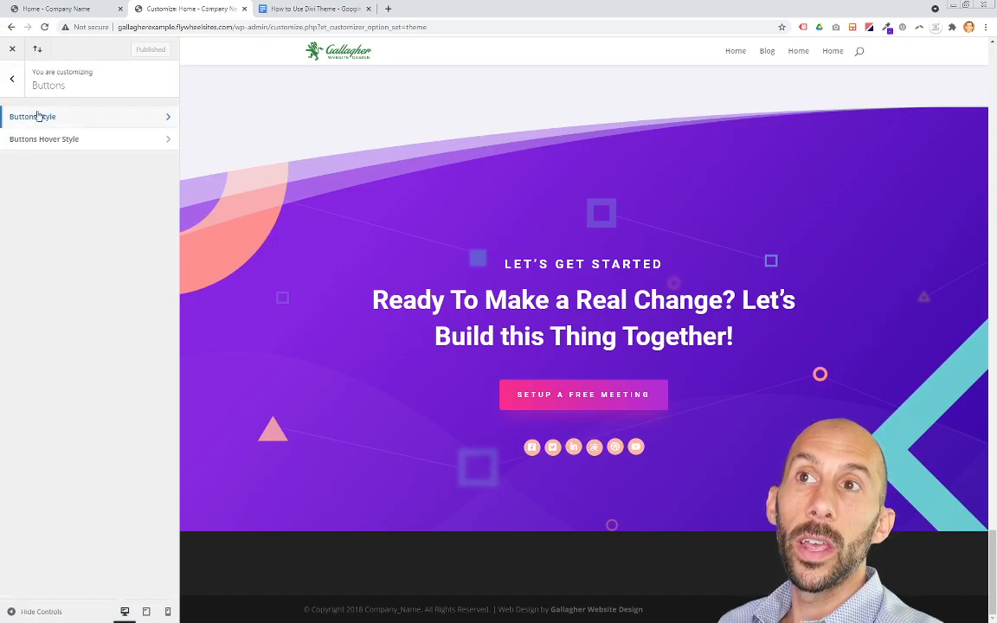
left_click(10, 77)
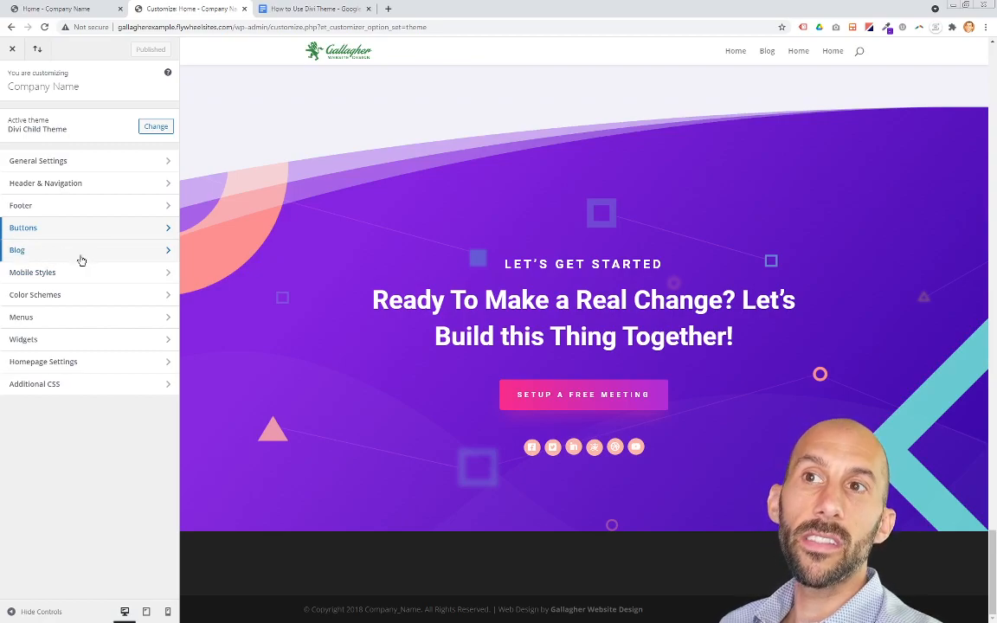
left_click(50, 322)
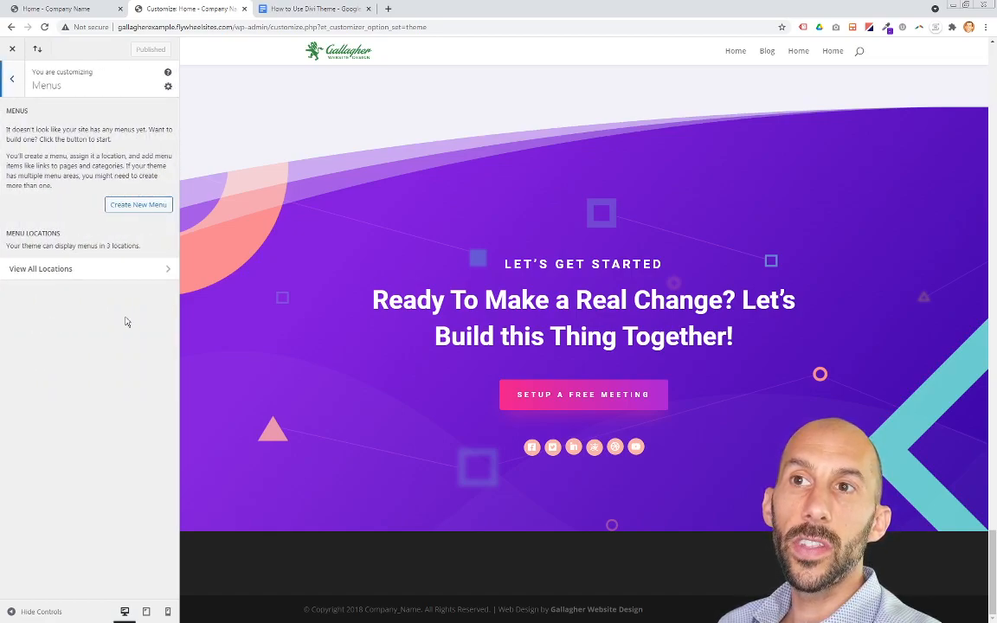
left_click(19, 76)
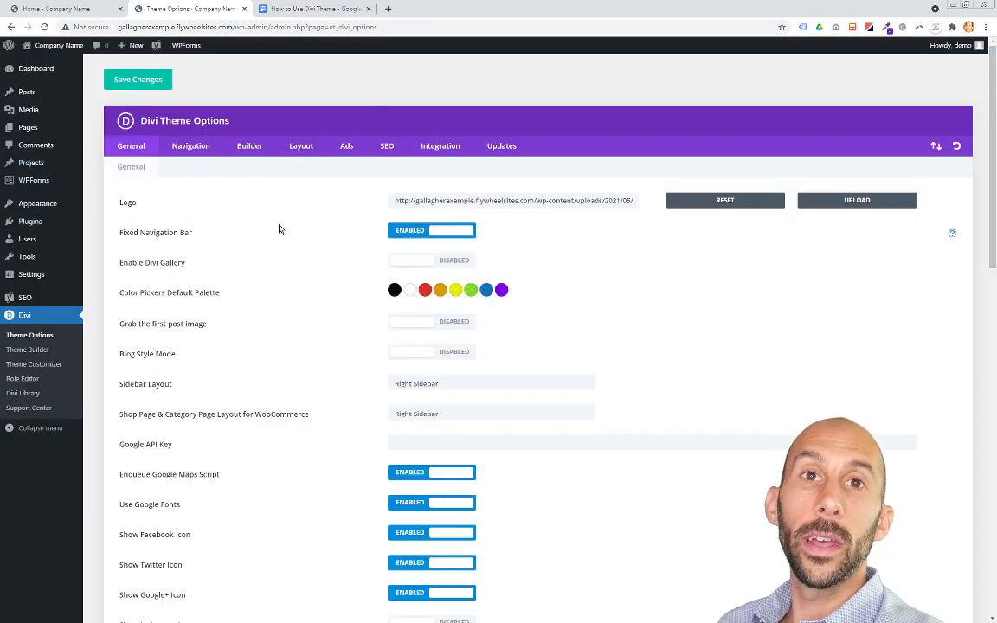
Step: Switch to the How to Use Divi Theme outline document and review its Page Builder and Visual Builder items
left_click(307, 12)
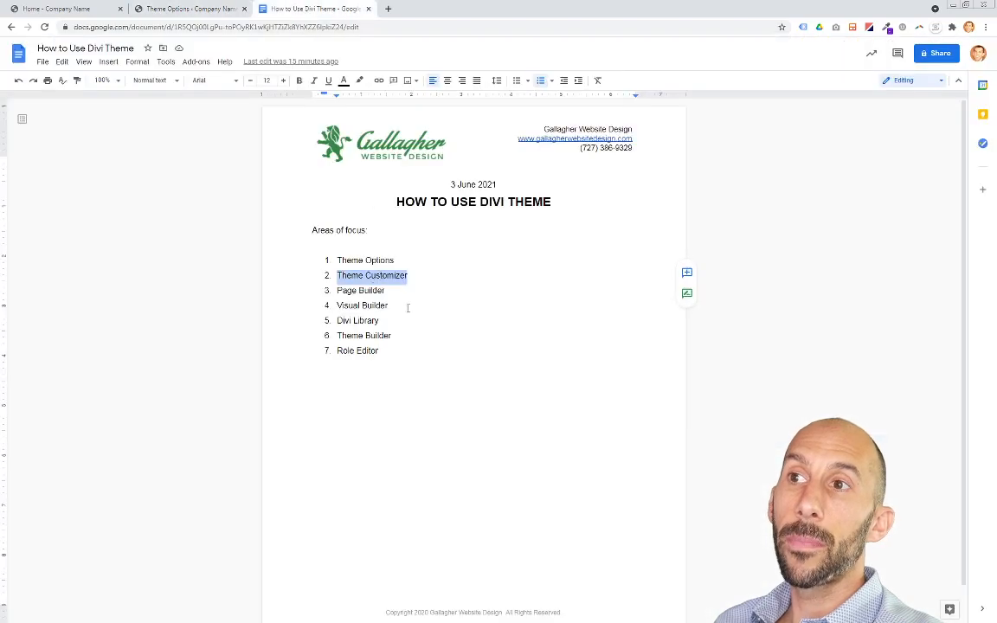
left_click(403, 279)
mouse_move(338, 277)
left_mouse_down()
mouse_move(422, 279)
mouse_move(337, 290)
left_mouse_up()
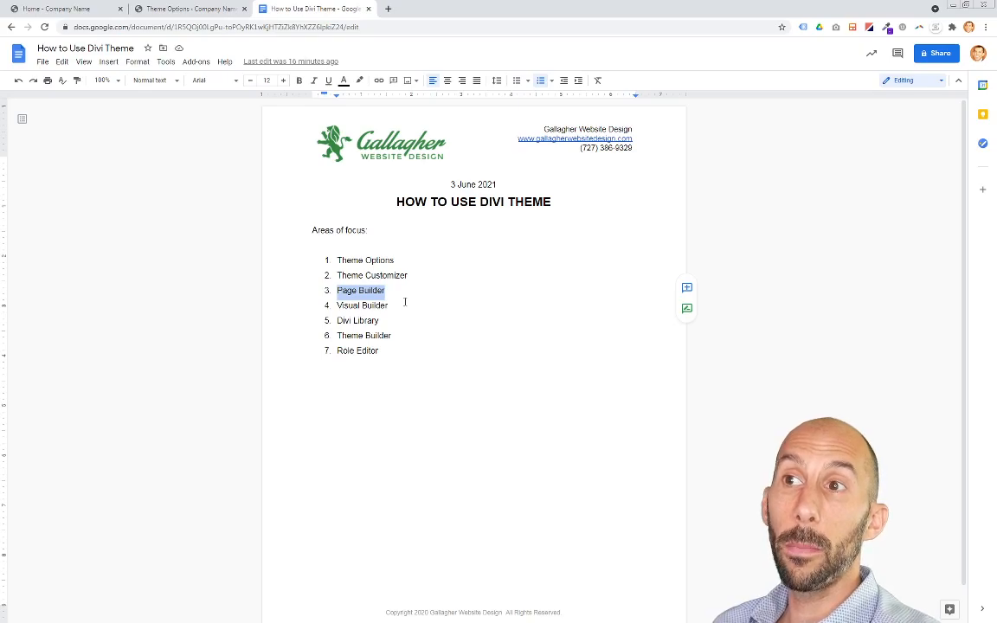
left_click_drag(397, 306, 344, 293)
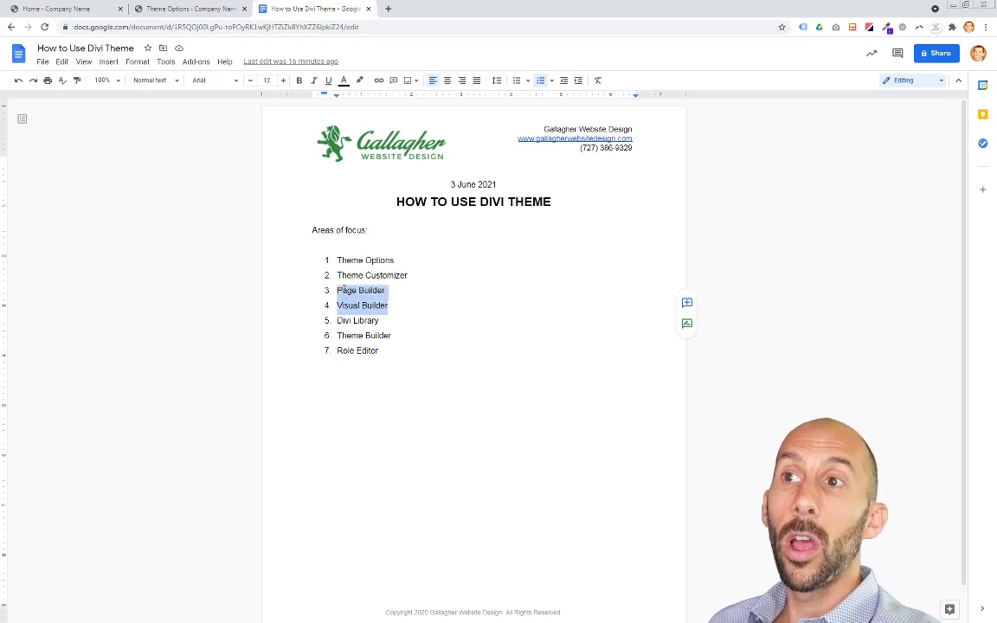
left_click(339, 291)
left_click(213, 11)
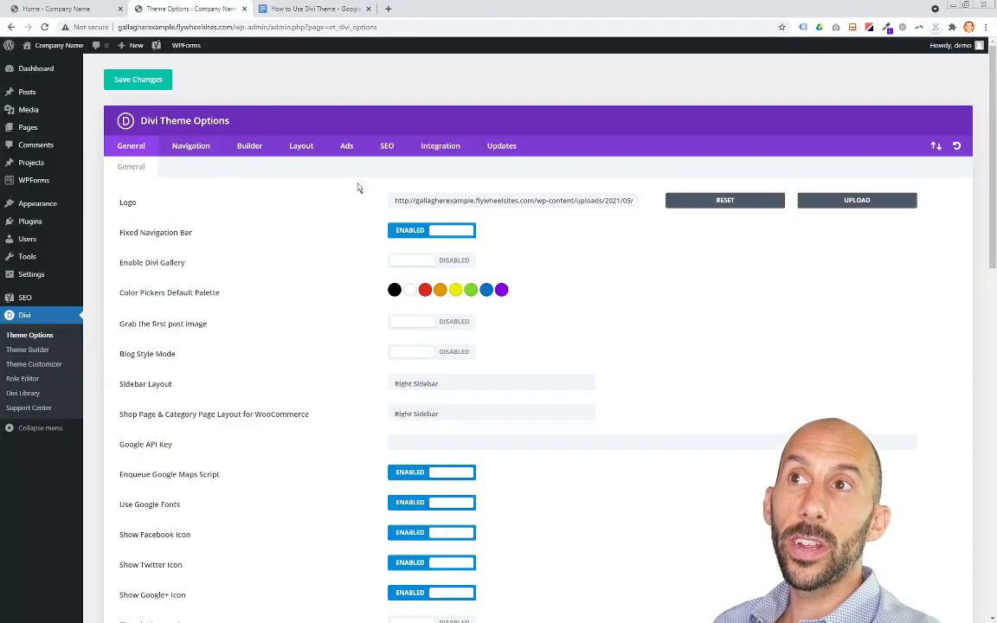
left_click(308, 10)
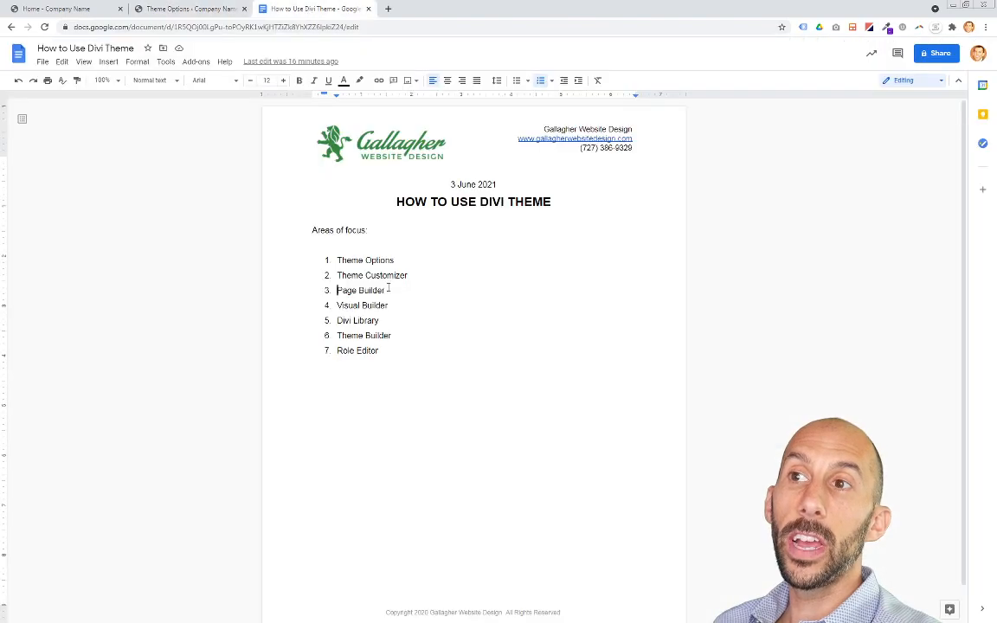
left_click_drag(337, 306, 428, 305)
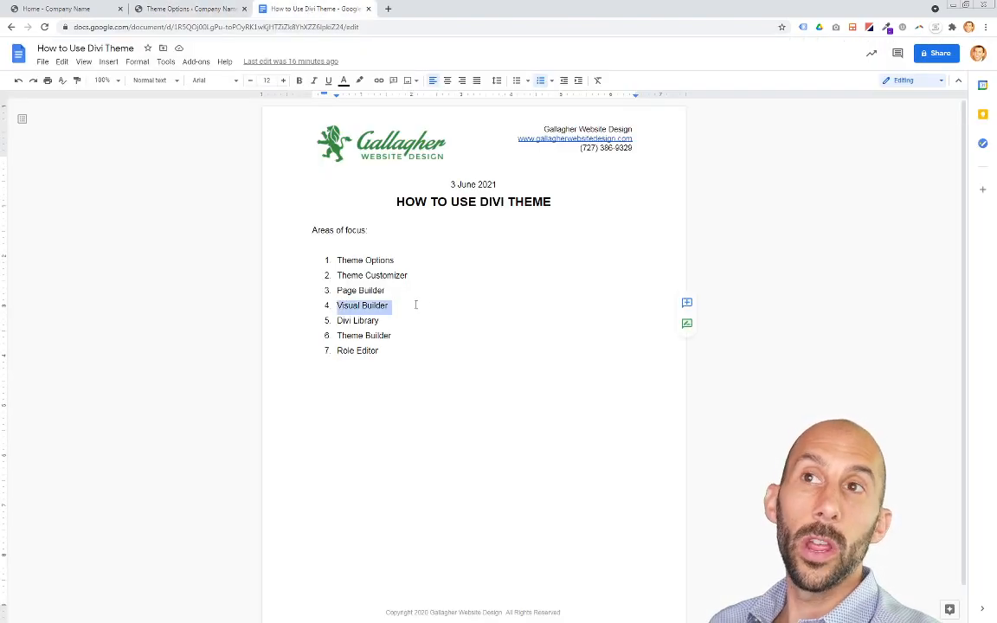
Step: Compare the home page's hero text on the live site with the Page Builder item in the outline
left_click(76, 11)
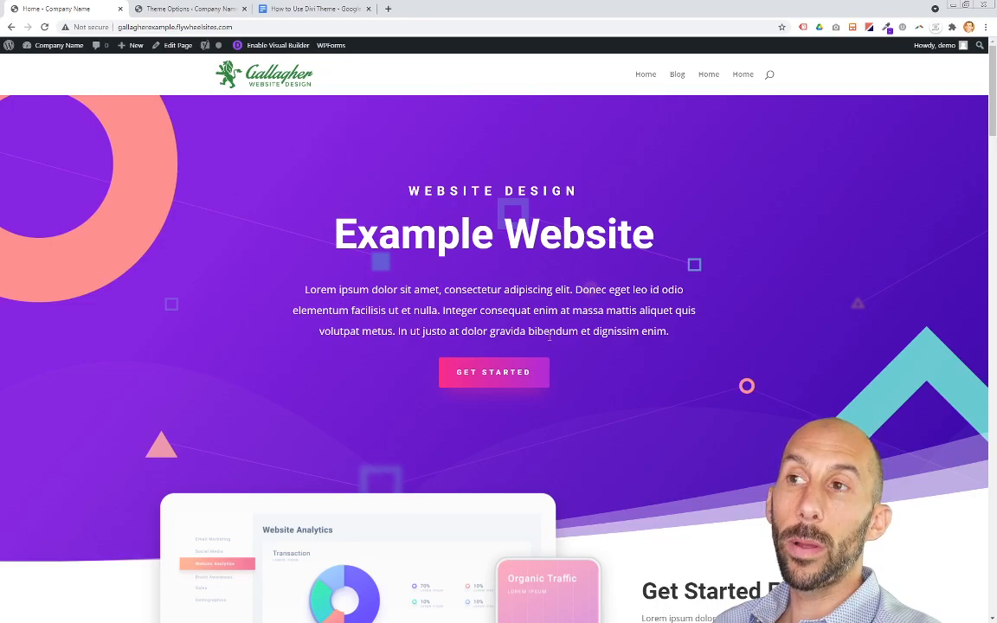
left_click_drag(336, 227, 633, 243)
left_click_drag(629, 331, 474, 285)
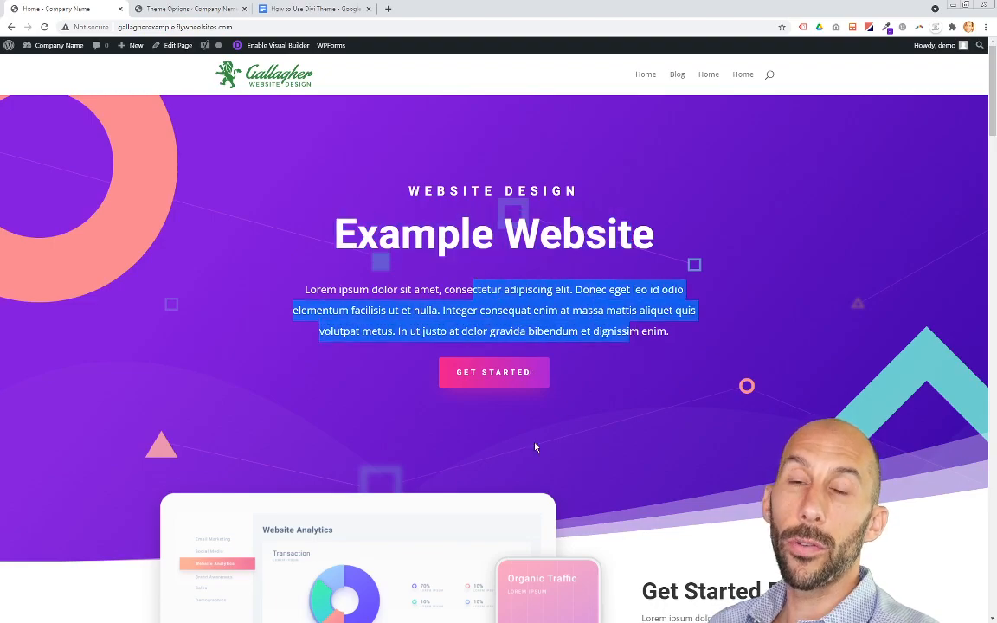
left_click(334, 10)
left_click(399, 307)
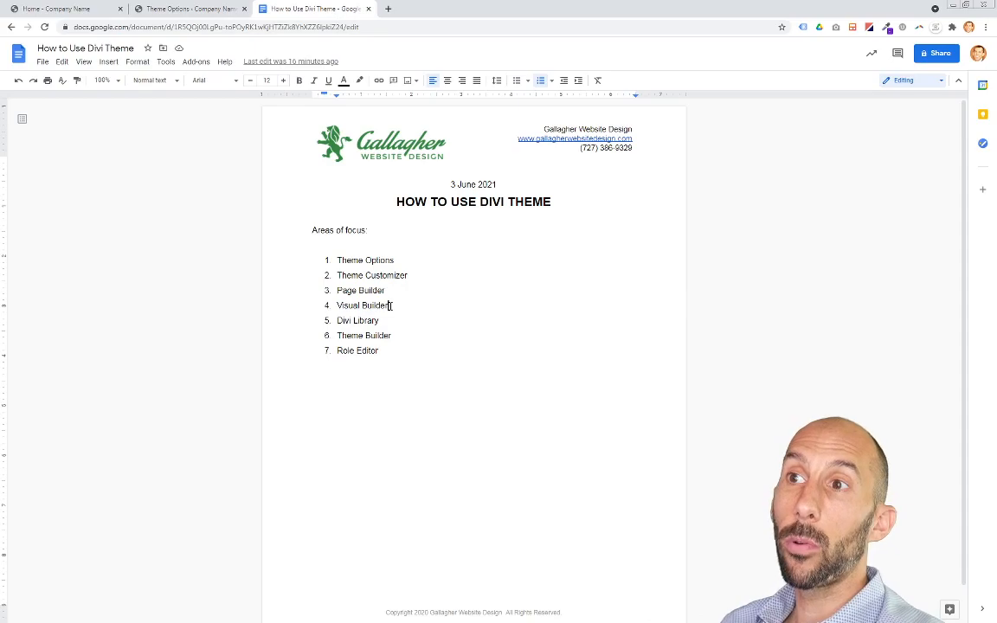
left_click(82, 14)
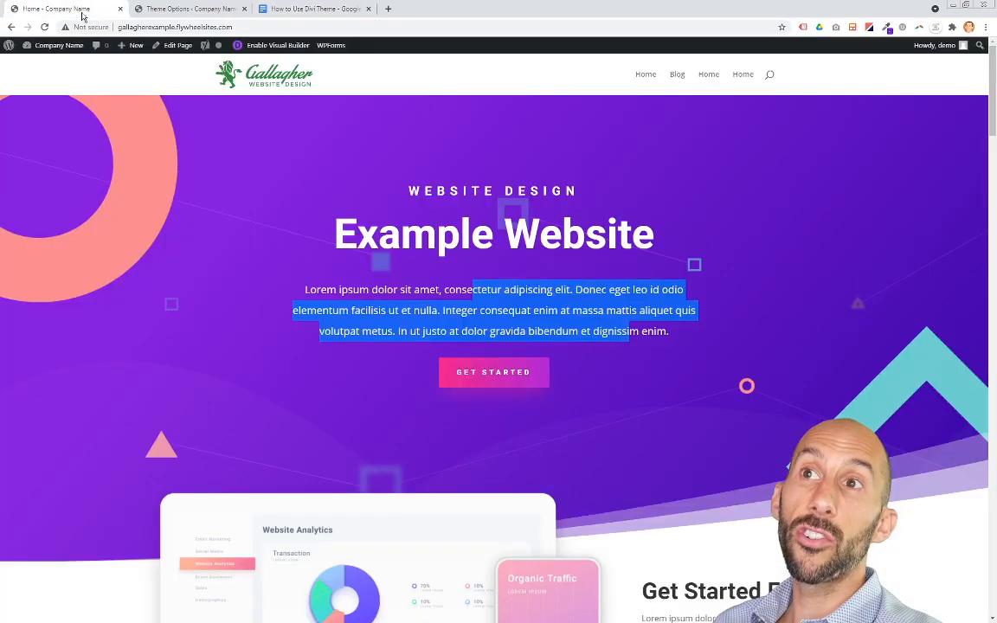
left_click(316, 10)
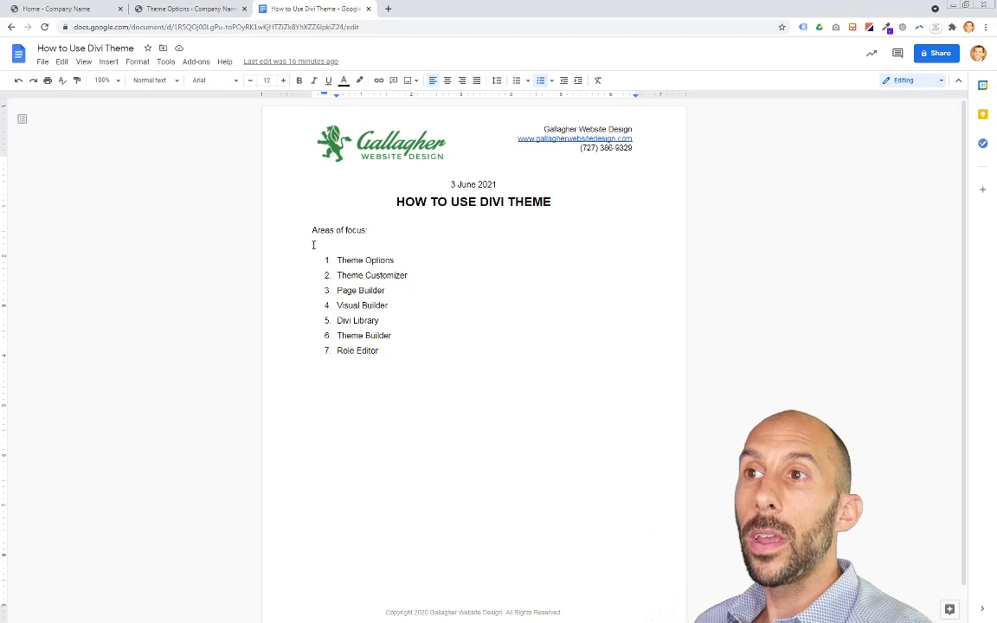
left_click_drag(384, 292, 339, 292)
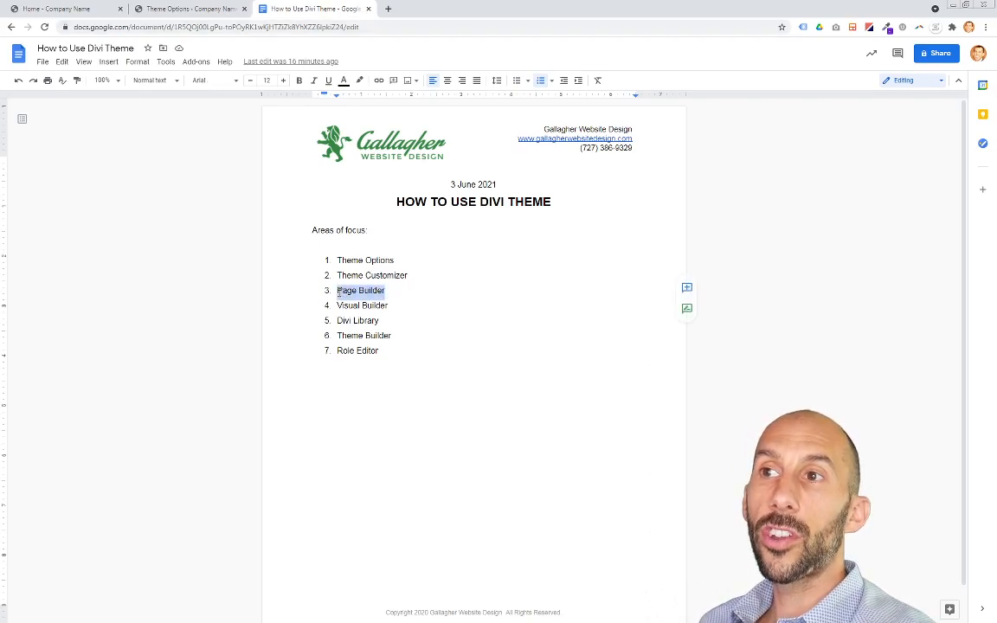
Step: Open the Home page for editing from the WordPress Pages list
left_click(178, 10)
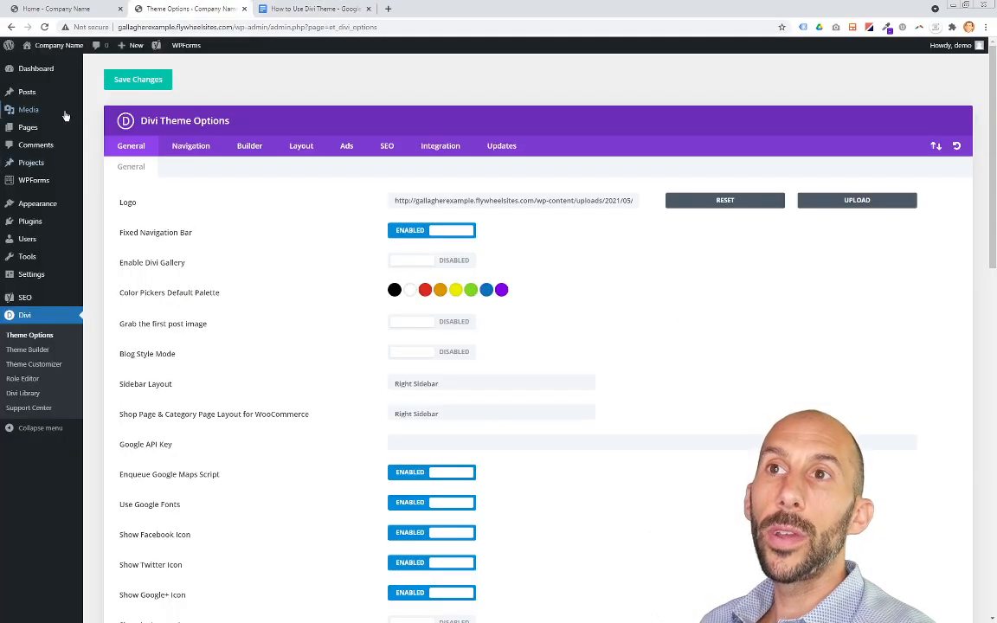
mouse_move(26, 127)
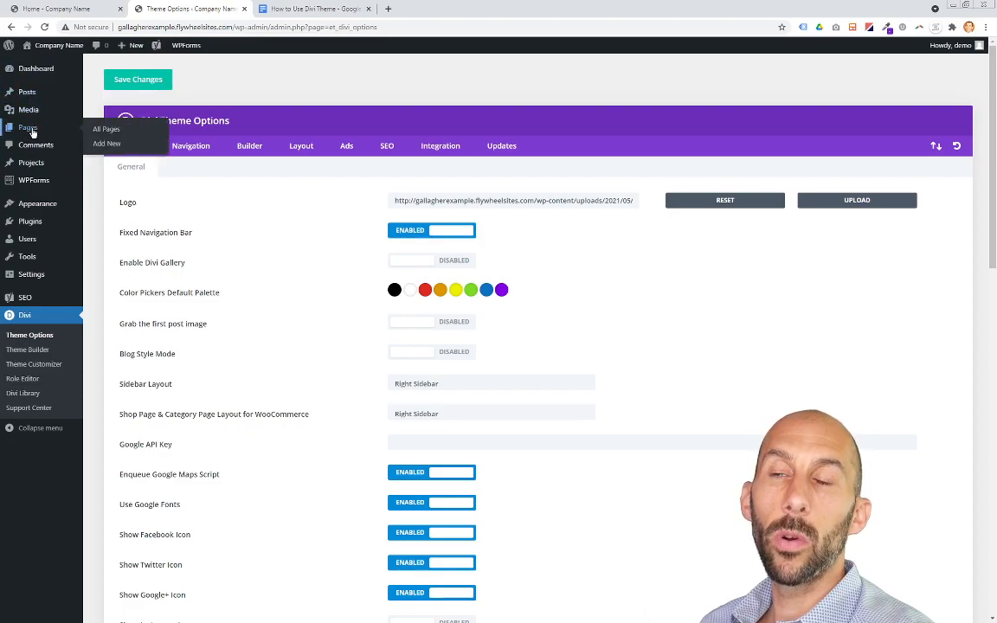
mouse_move(26, 93)
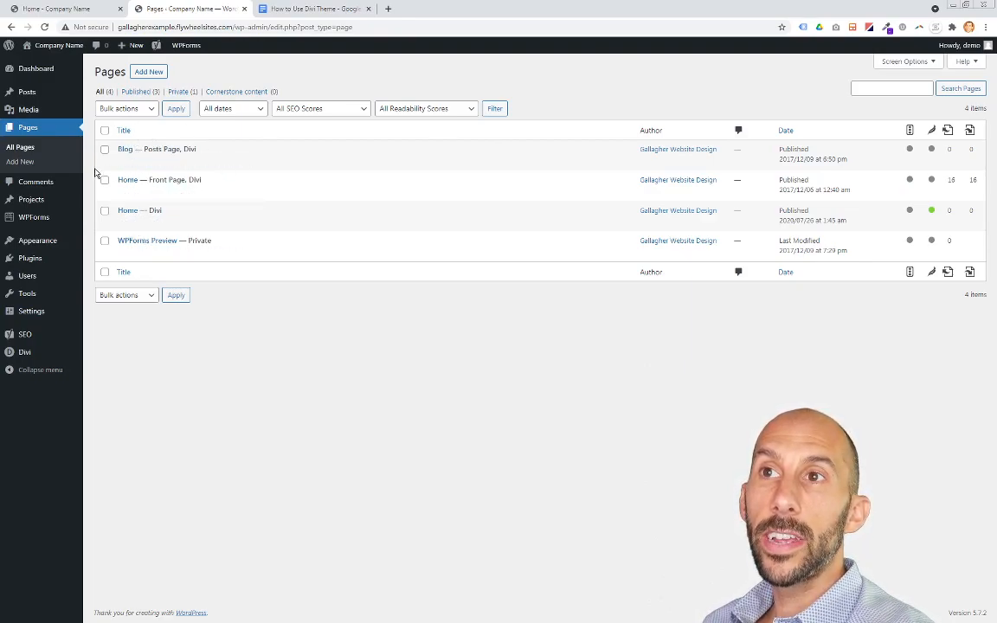
left_click(126, 181)
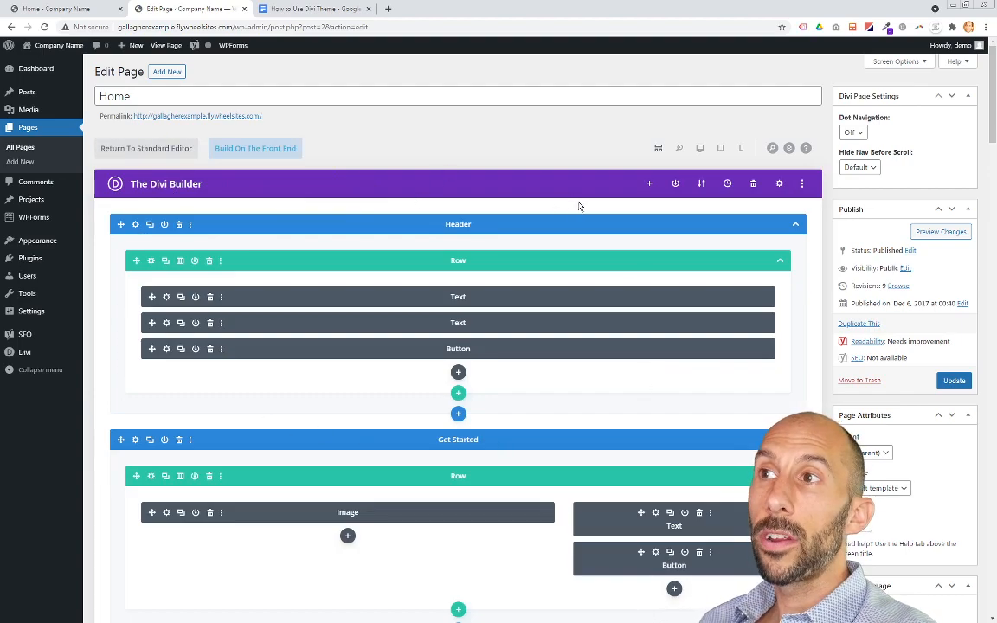
Step: Scroll through the Home page's sections, rows and modules in the Divi Builder
scroll(312, 300, "down", 5)
scroll(313, 303, "down", 3)
scroll(313, 303, "up", 8)
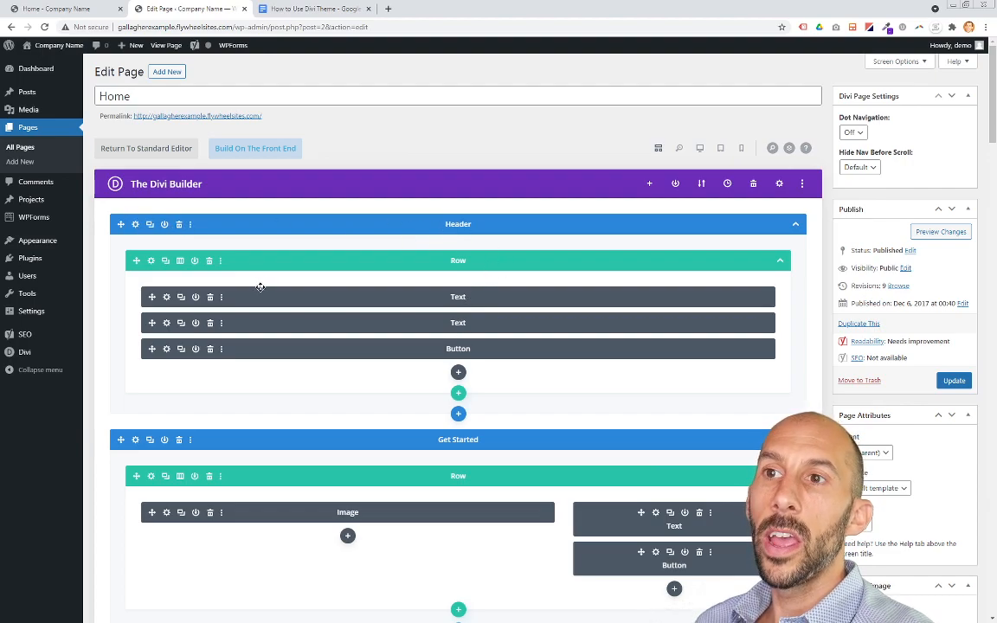
scroll(260, 286, "down", 2)
scroll(476, 283, "down", 3)
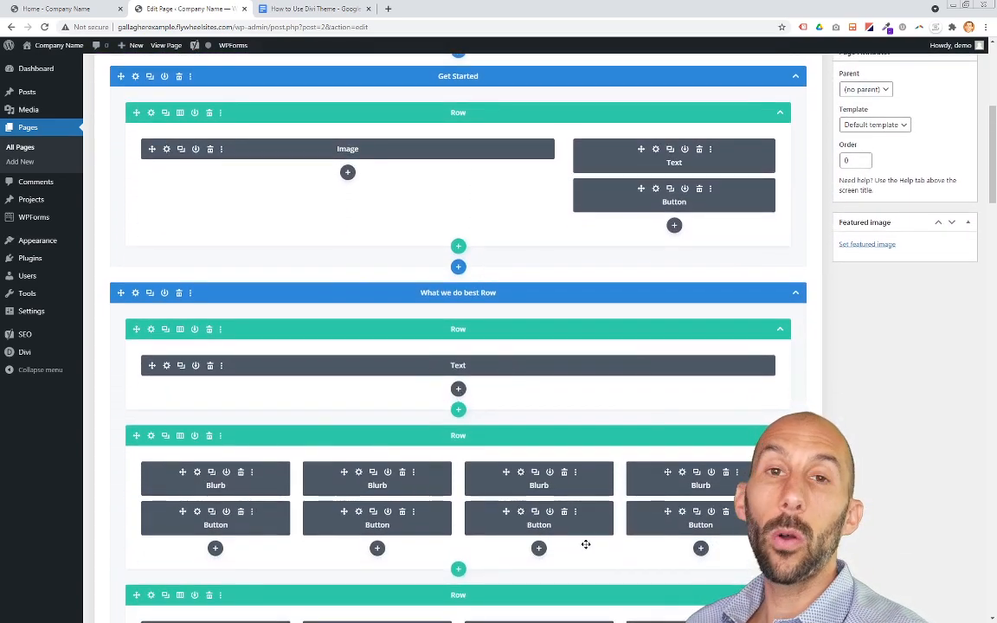
scroll(597, 423, "up", 5)
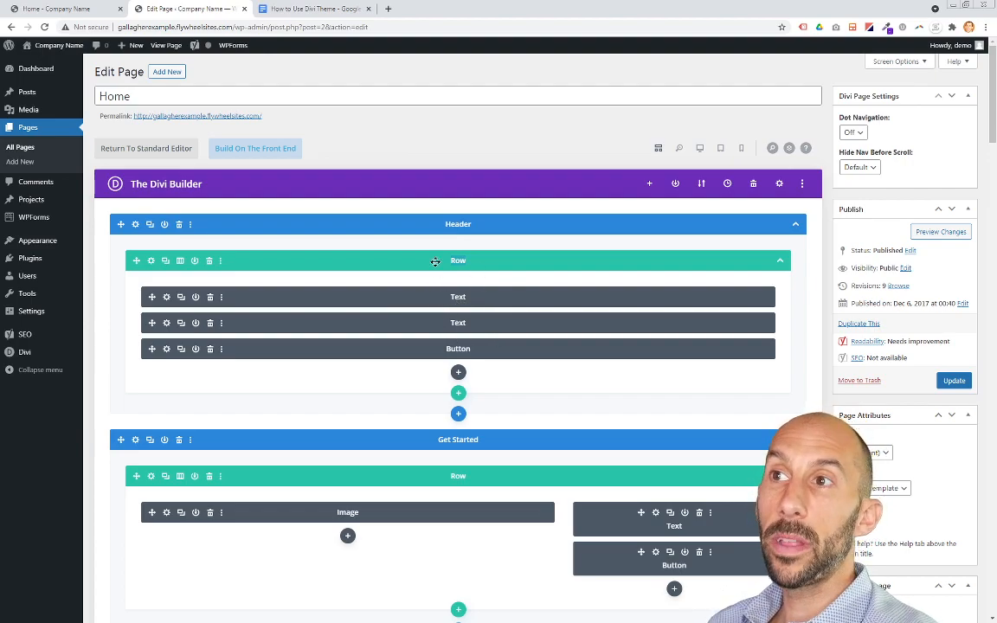
scroll(341, 374, "down", 3)
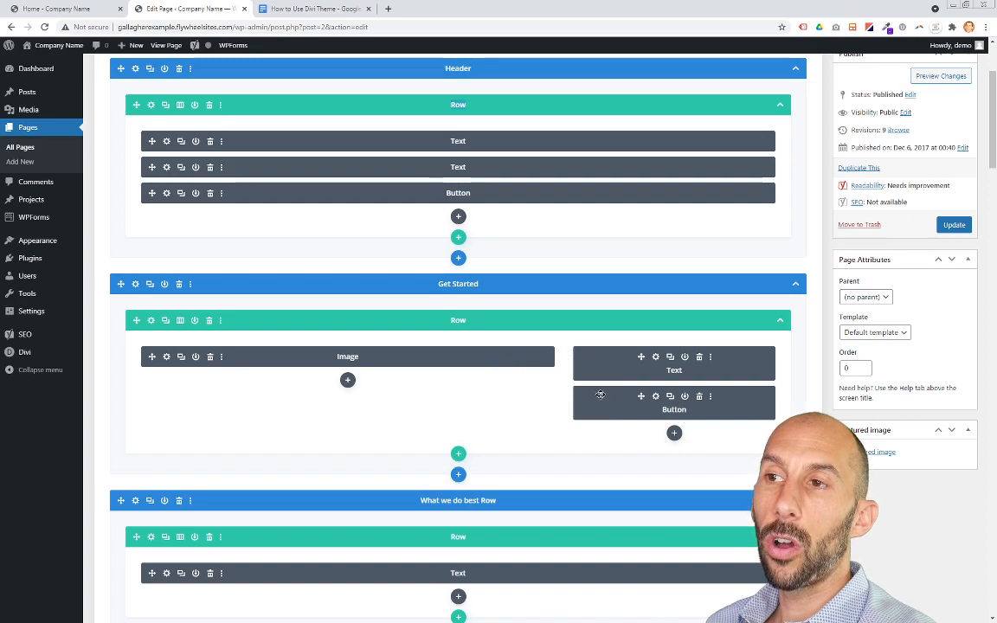
scroll(550, 321, "up", 2)
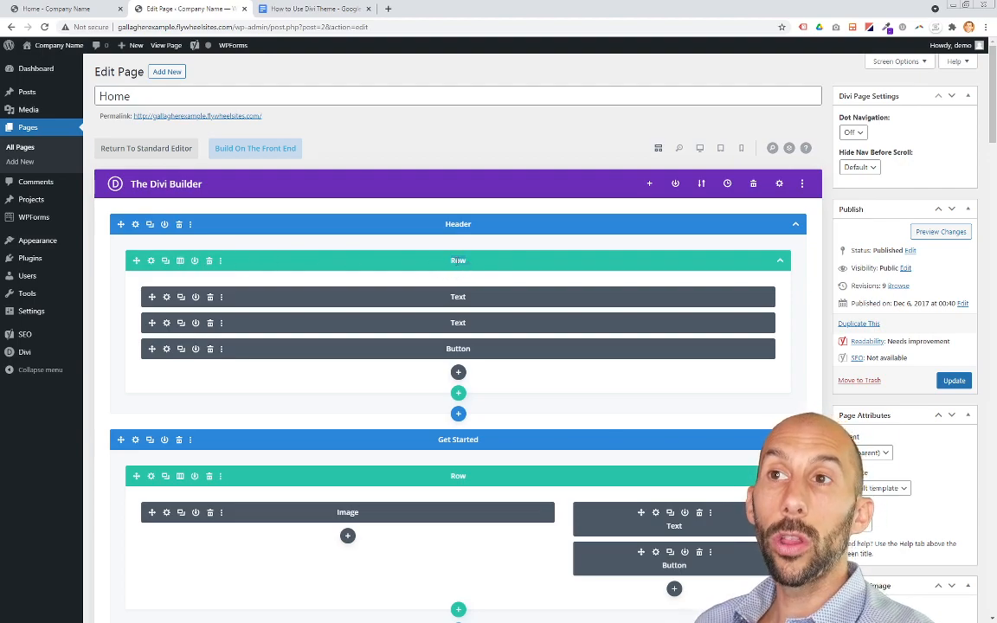
Step: Open and close the column layout chooser for the header row and the Get Started row
left_click(180, 261)
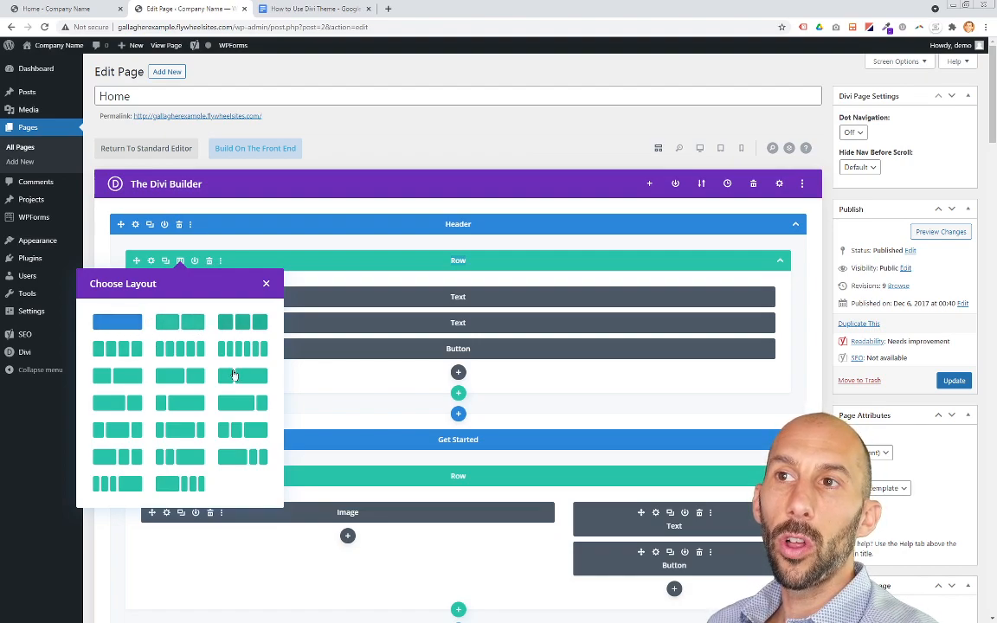
left_click(266, 283)
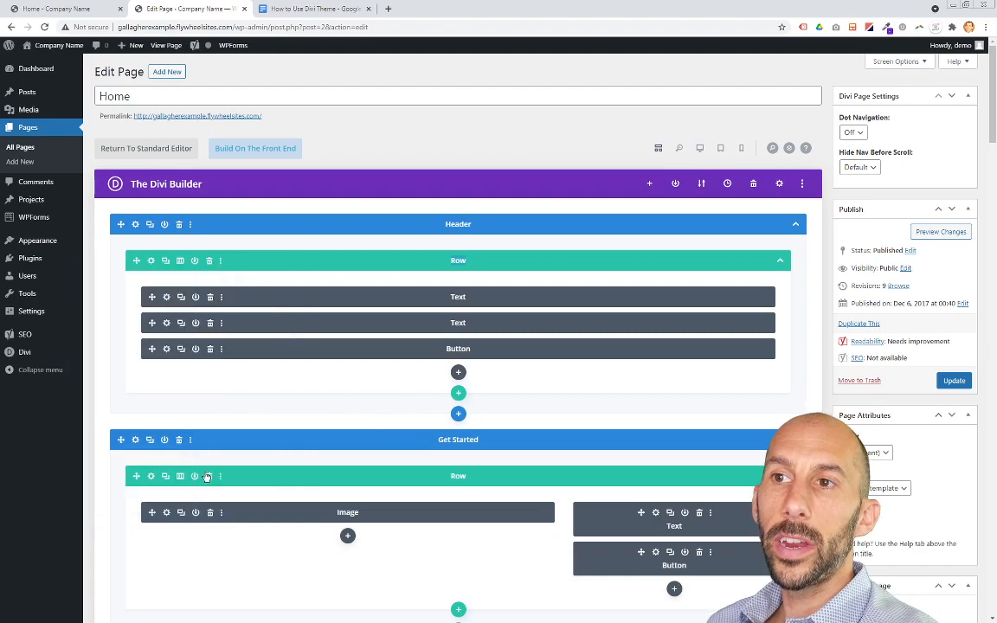
scroll(425, 356, "down", 3)
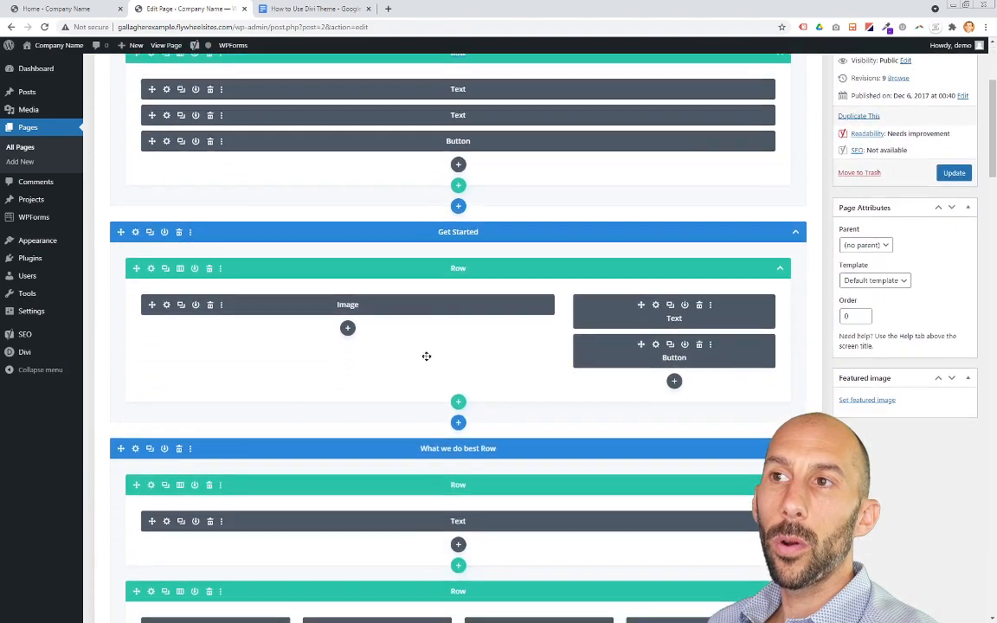
left_click(180, 270)
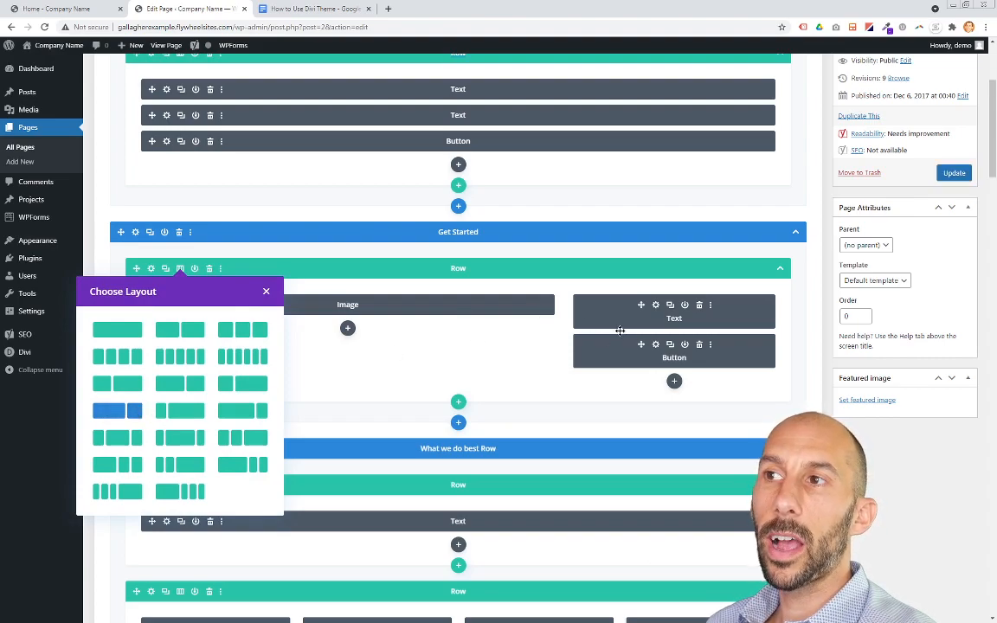
left_click(266, 291)
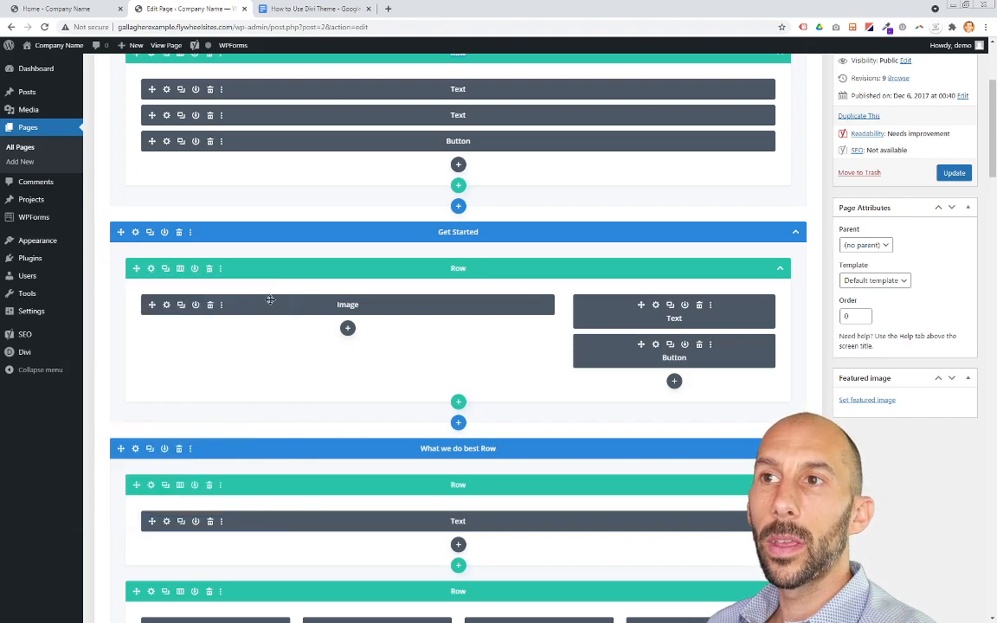
Step: Open the header's first Text module settings and view its body content as HTML in the Text editor
scroll(485, 342, "up", 1)
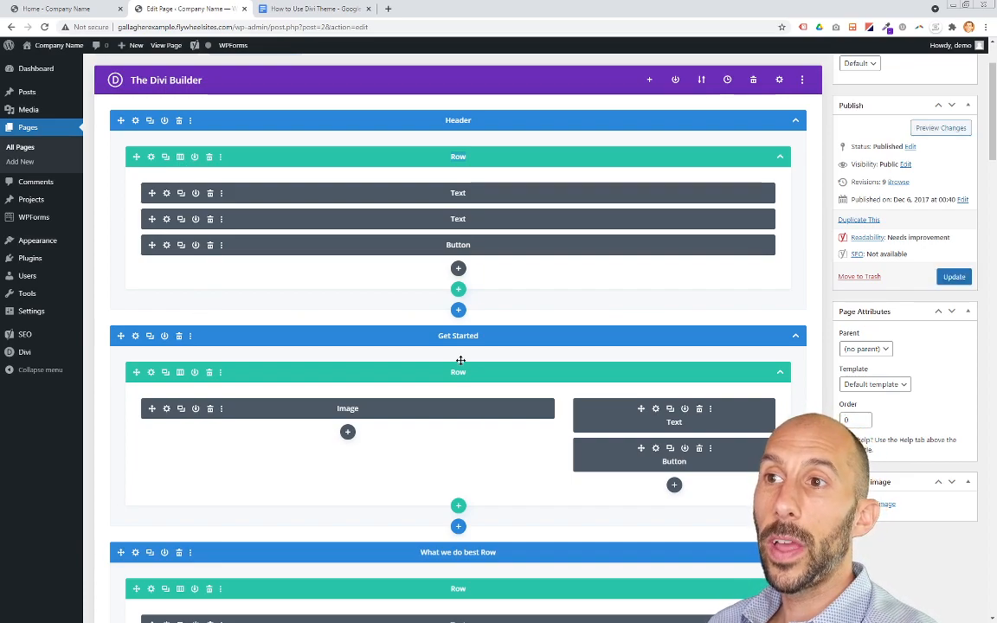
scroll(550, 357, "down", 2)
scroll(551, 356, "up", 4)
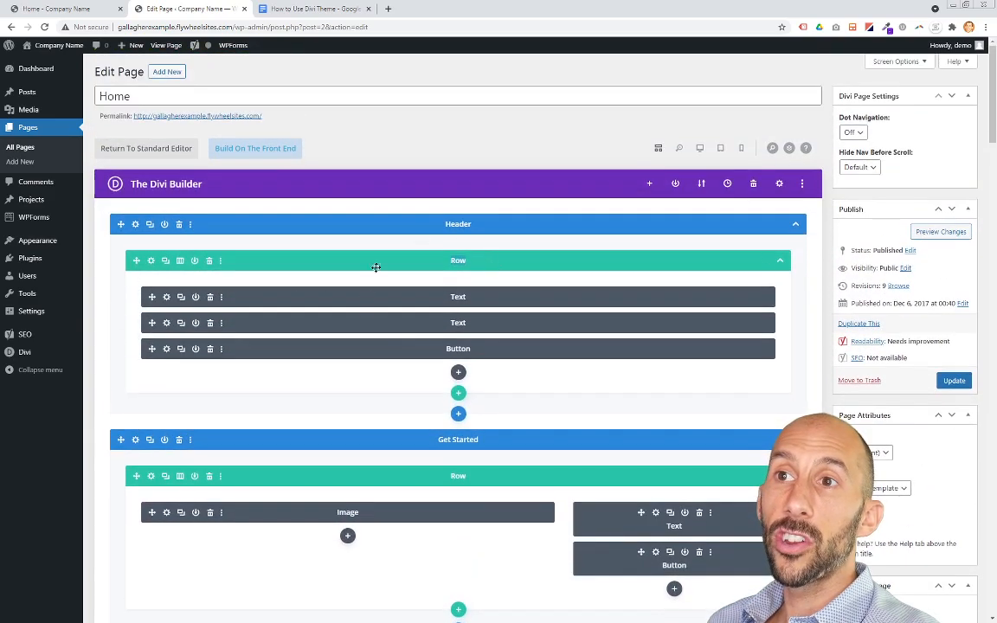
left_click(167, 299)
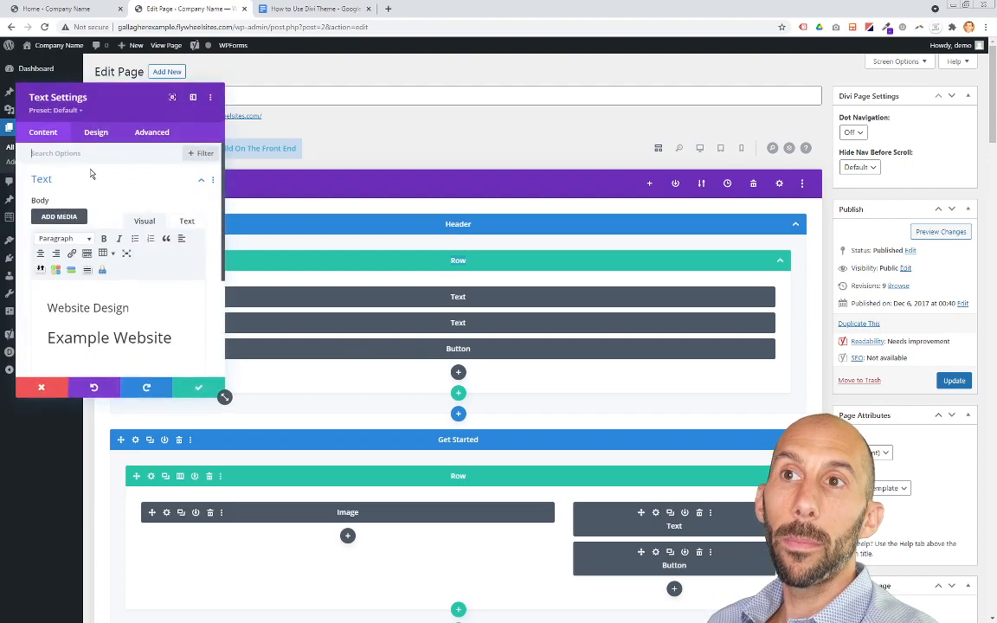
left_click_drag(52, 309, 166, 339)
left_click(189, 337)
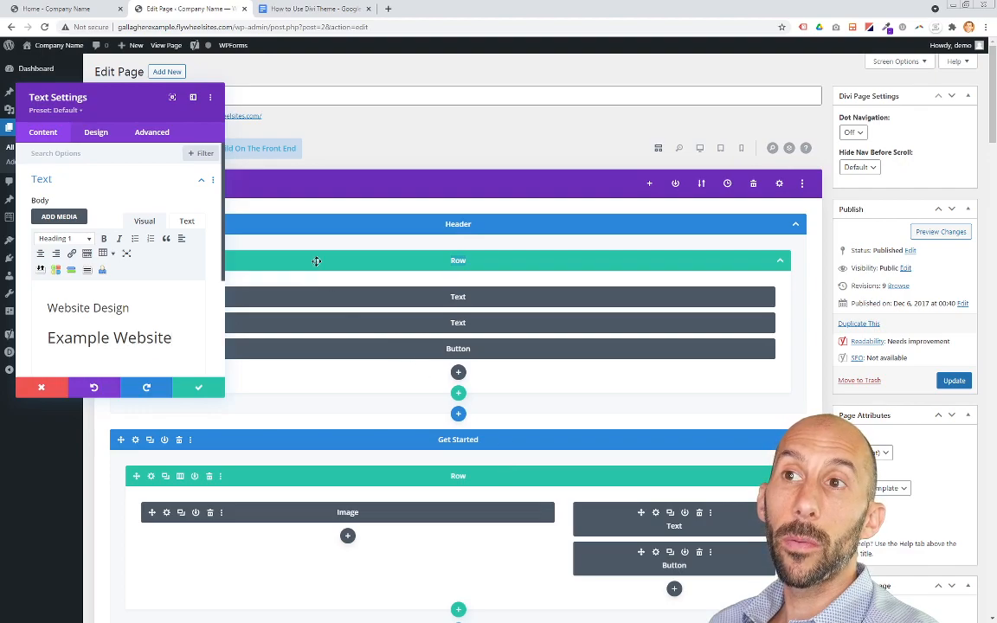
left_click(187, 222)
left_click_drag(142, 257, 35, 244)
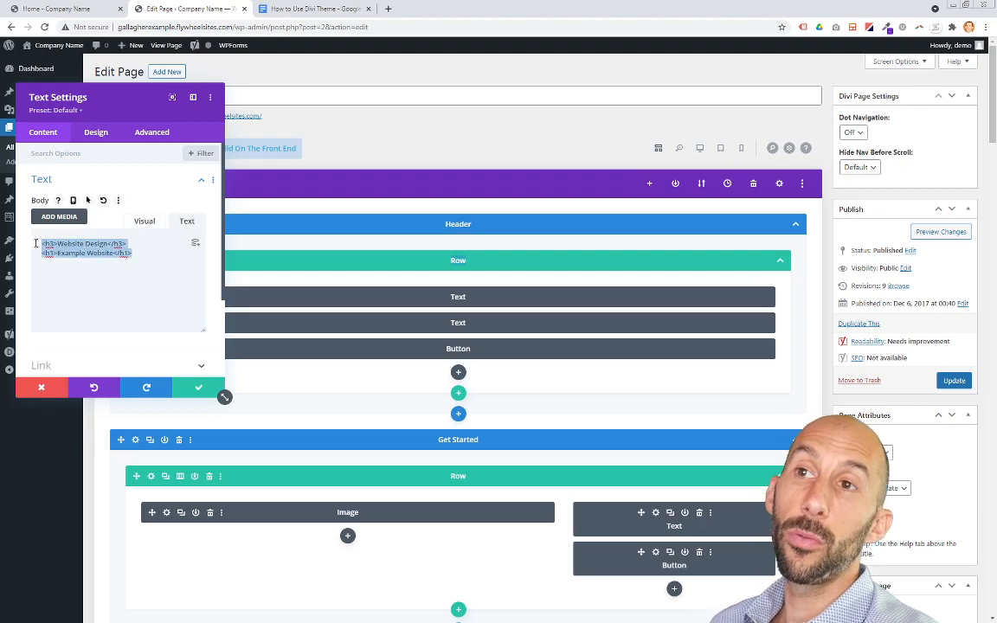
Step: View the header Text module's body in the Visual editor, select its heading lines, then discard all changes to close the settings
left_click(151, 256)
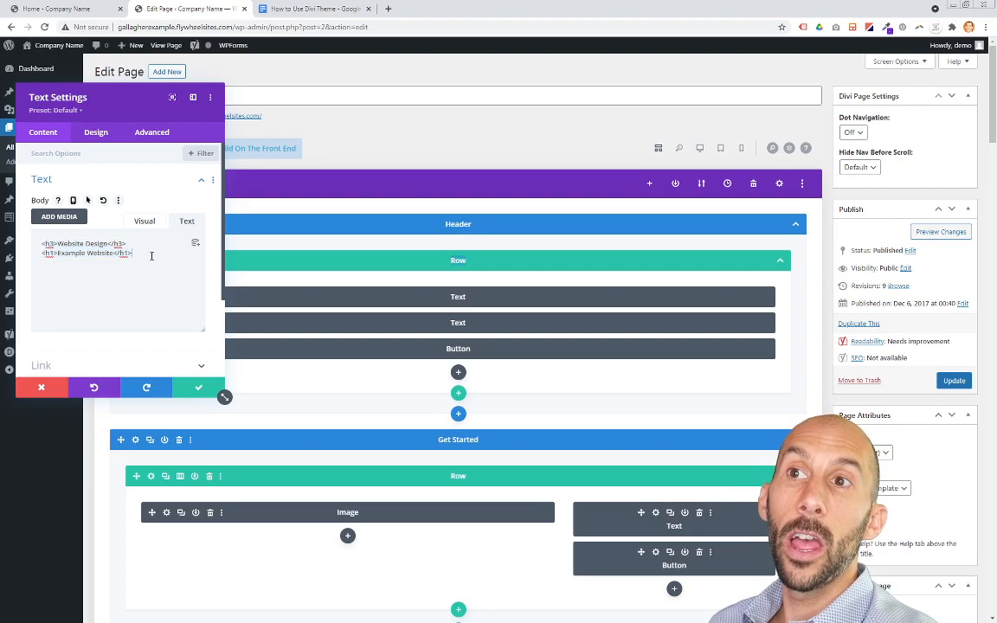
left_click(146, 222)
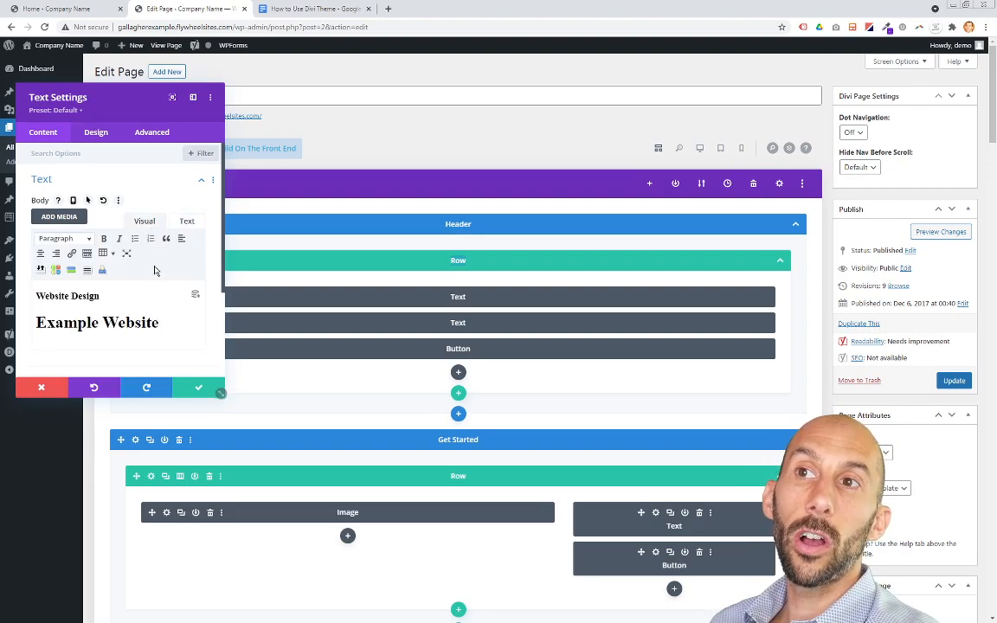
left_click_drag(48, 307, 165, 339)
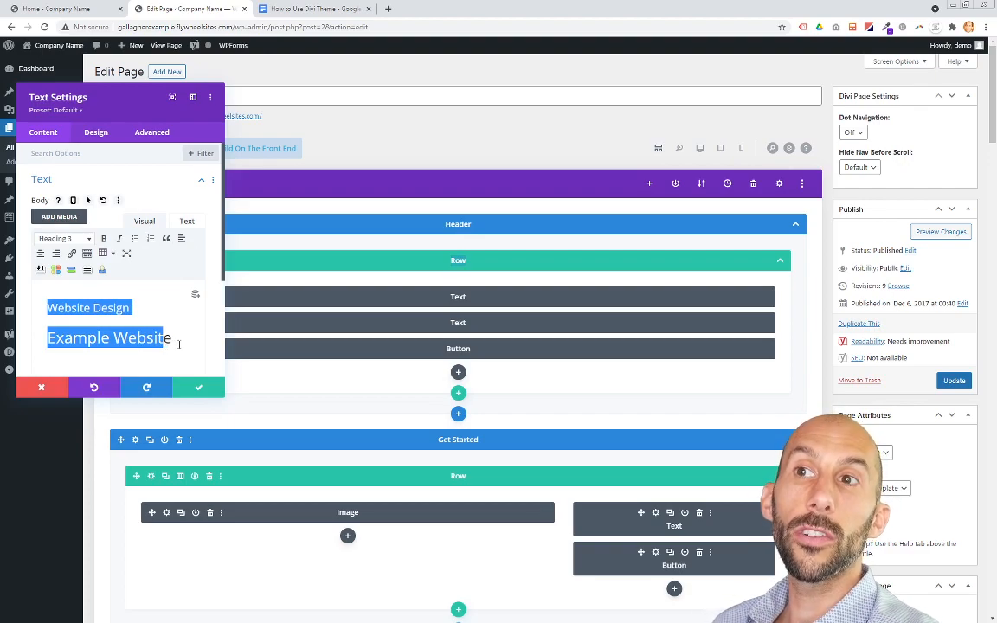
left_click(178, 343)
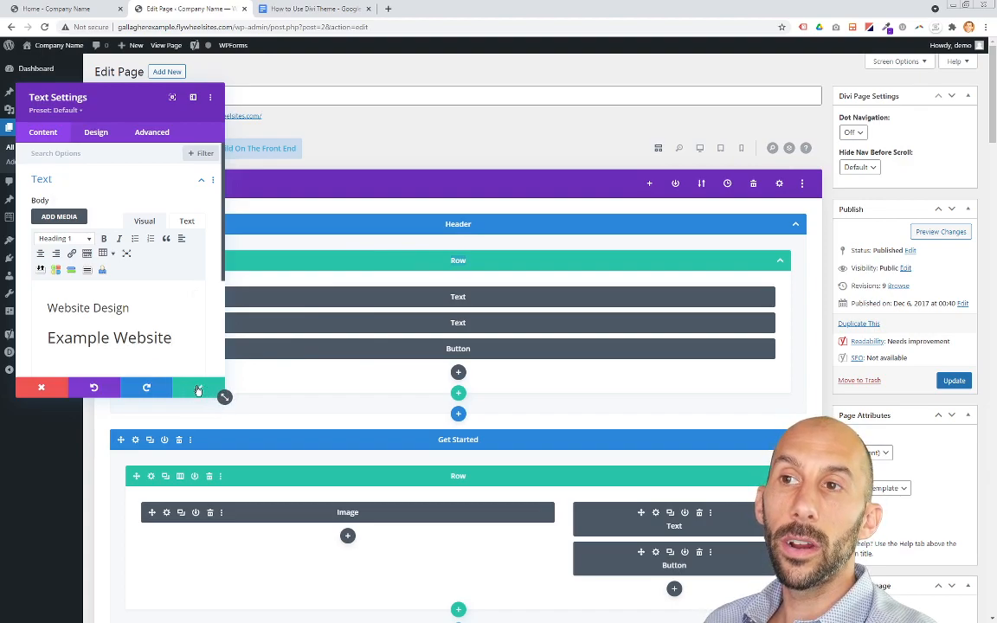
left_click(45, 391)
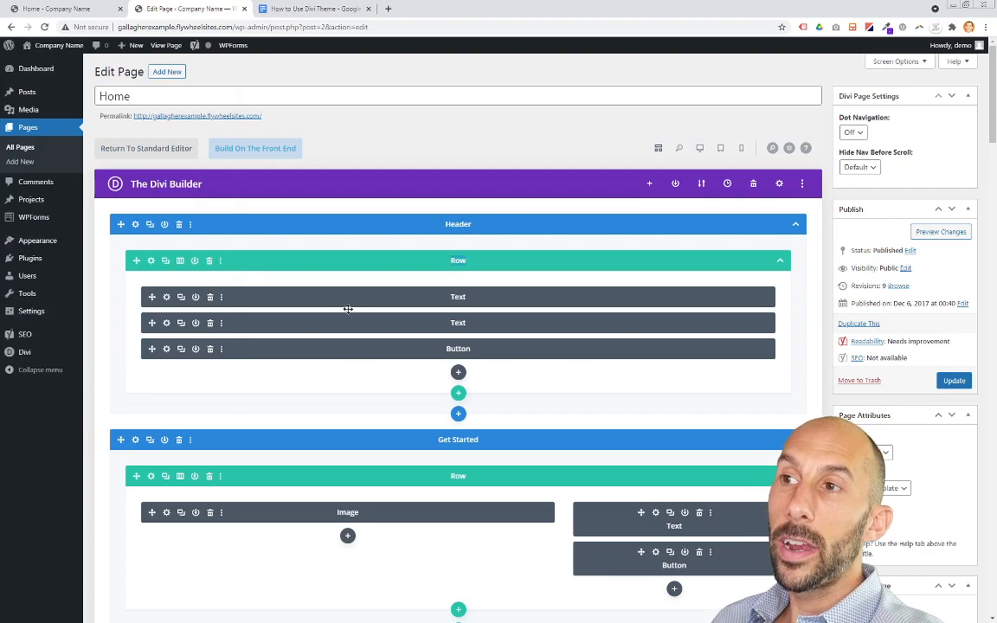
Step: Switch to the How to Use Divi Theme document and highlight the Visual Builder item in the focus list
scroll(413, 523, "down", 4)
scroll(459, 495, "up", 5)
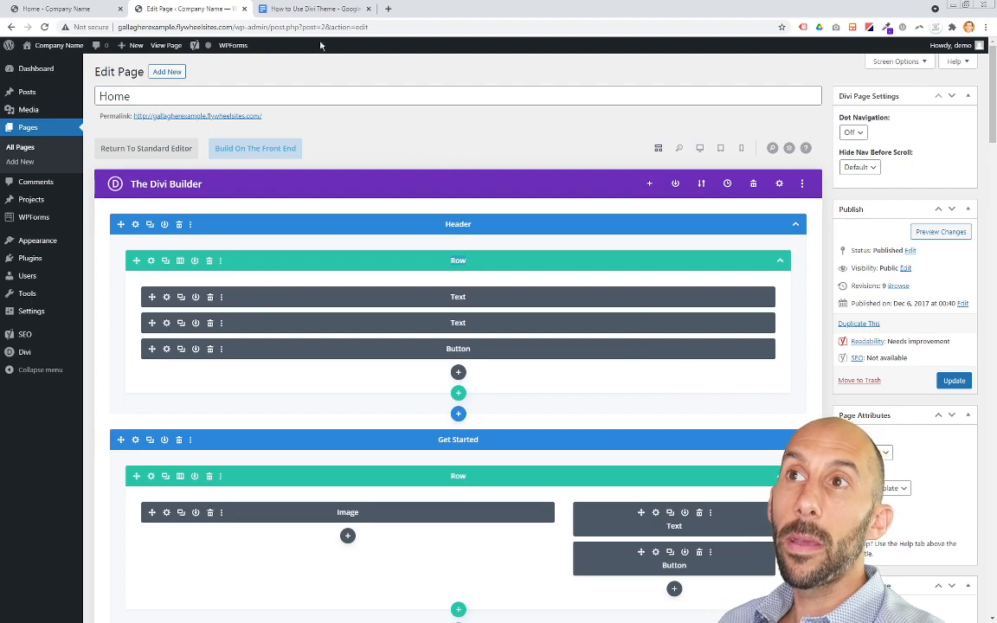
left_click(312, 9)
left_click(398, 306)
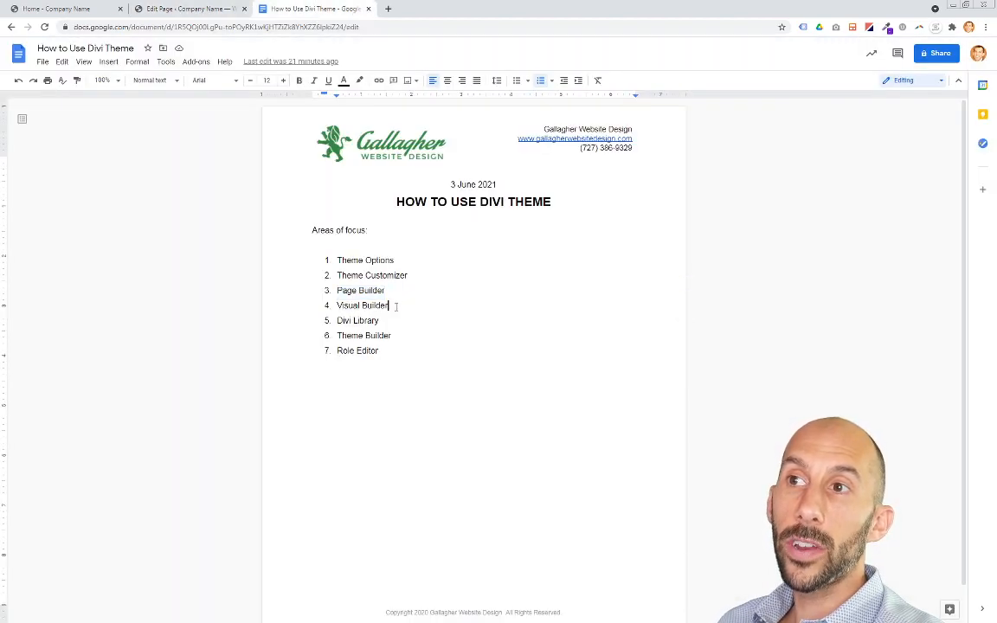
left_click_drag(396, 306, 337, 303)
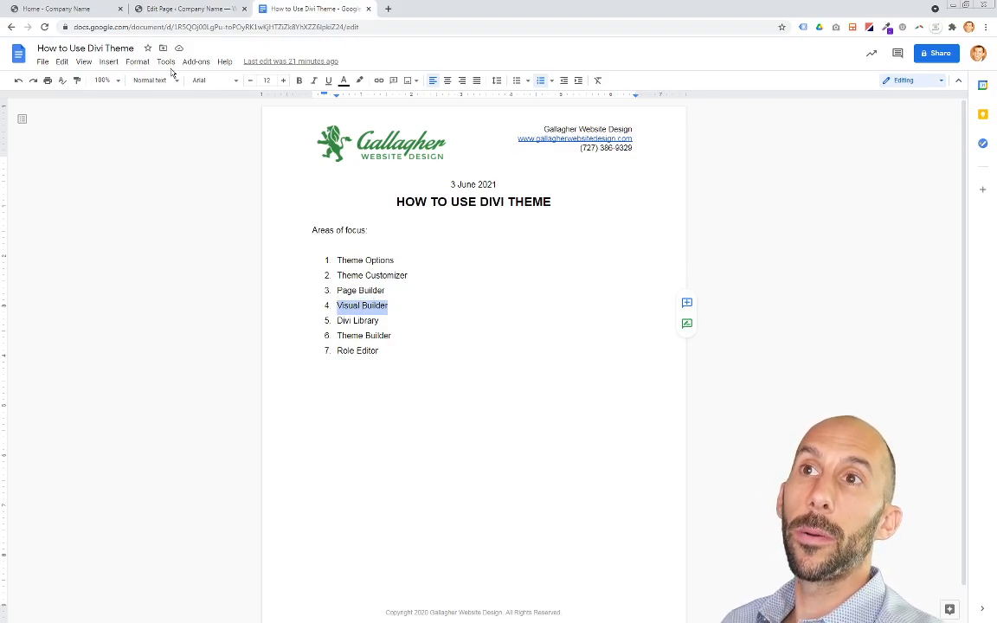
Step: Open the Home page on the front end and enable the Visual Builder
left_click(91, 10)
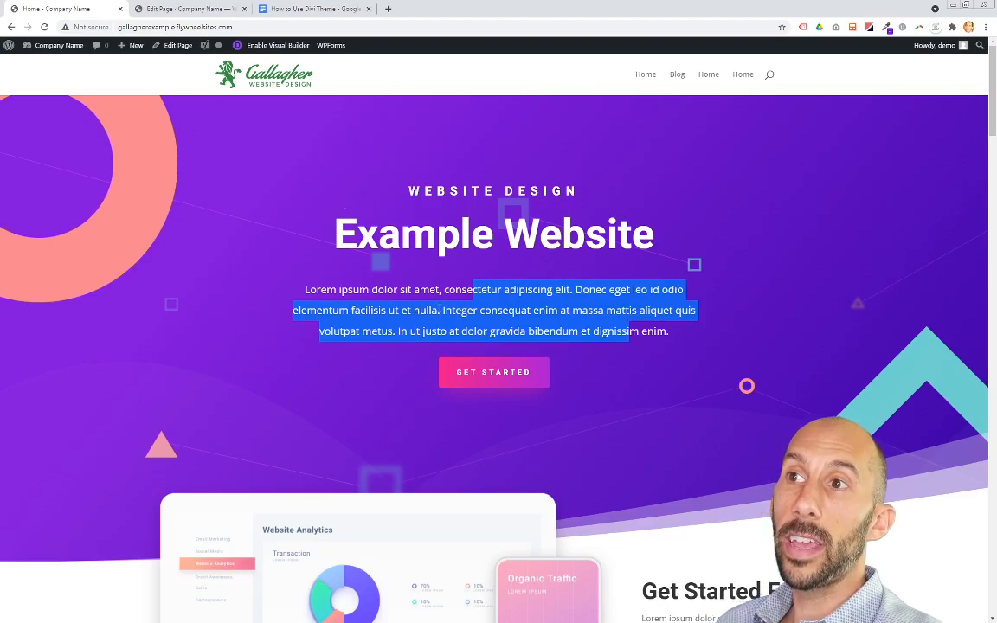
left_click(498, 303)
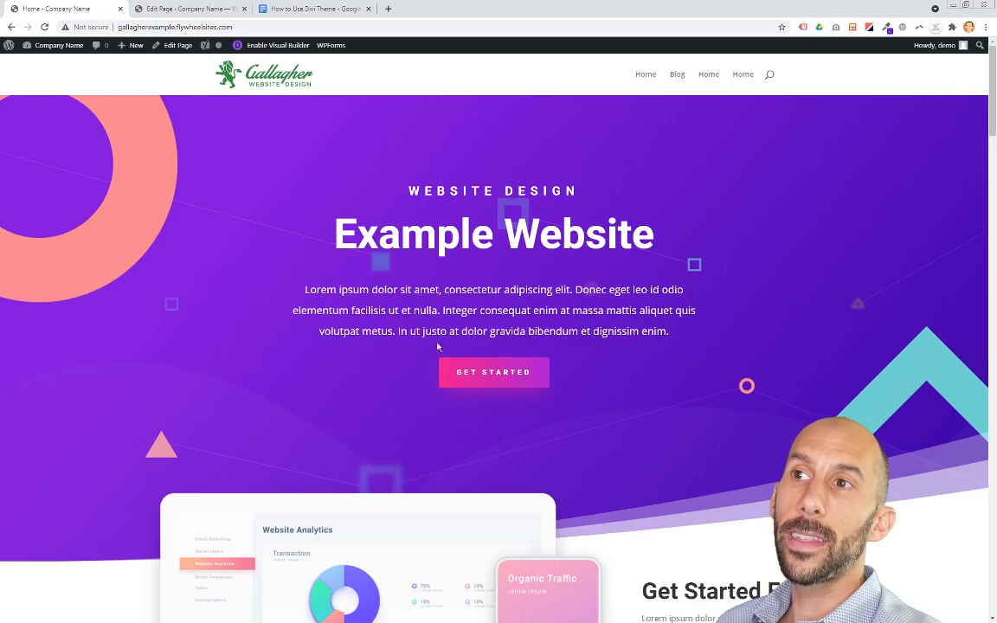
left_click(271, 50)
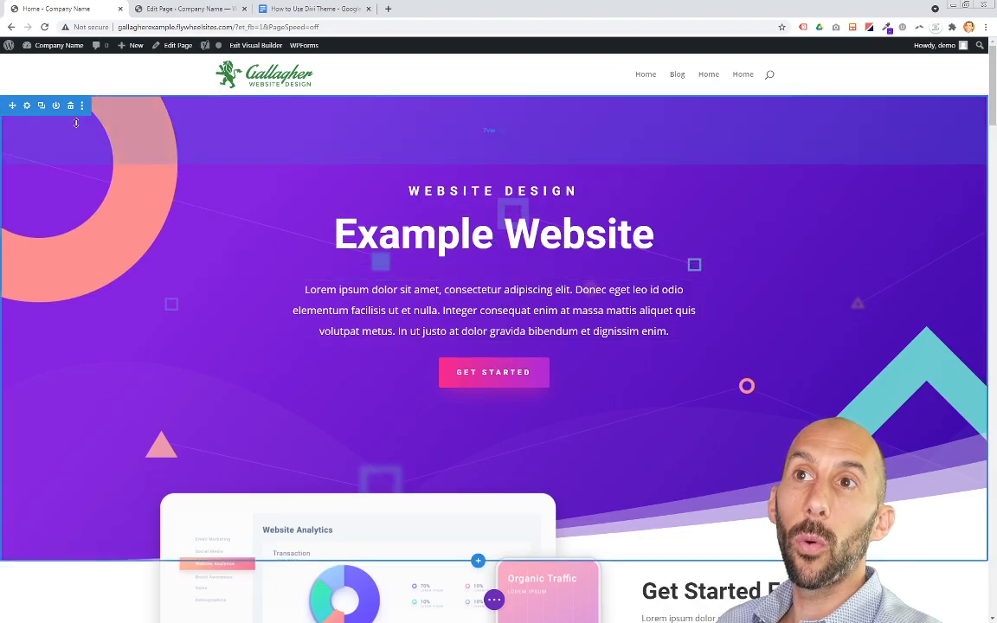
Step: Open the paragraph Text module's settings in the Visual Builder and select part of its body text
left_click(189, 9)
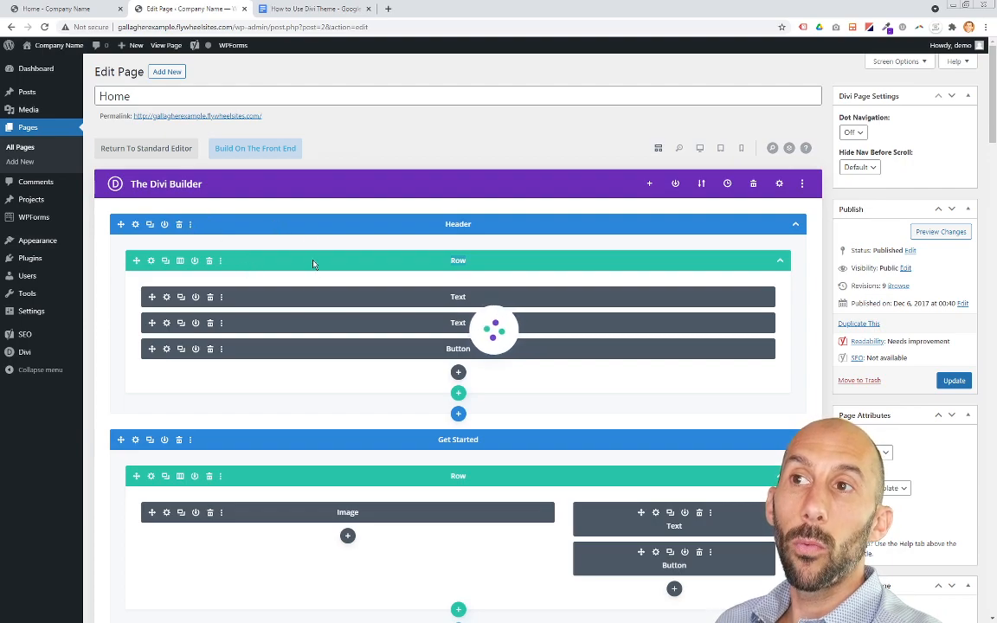
left_click(86, 10)
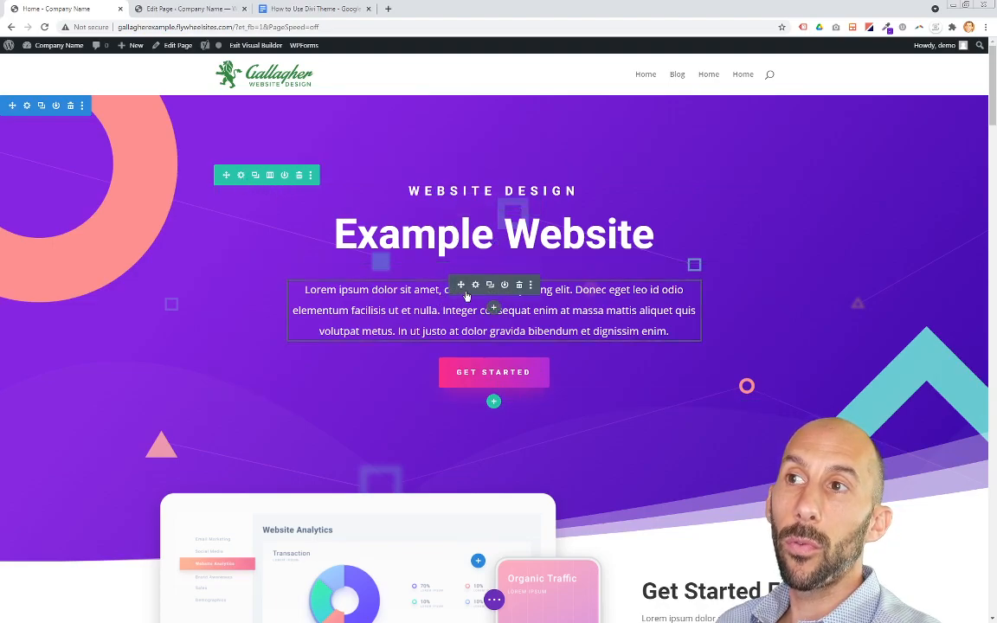
left_click(476, 286)
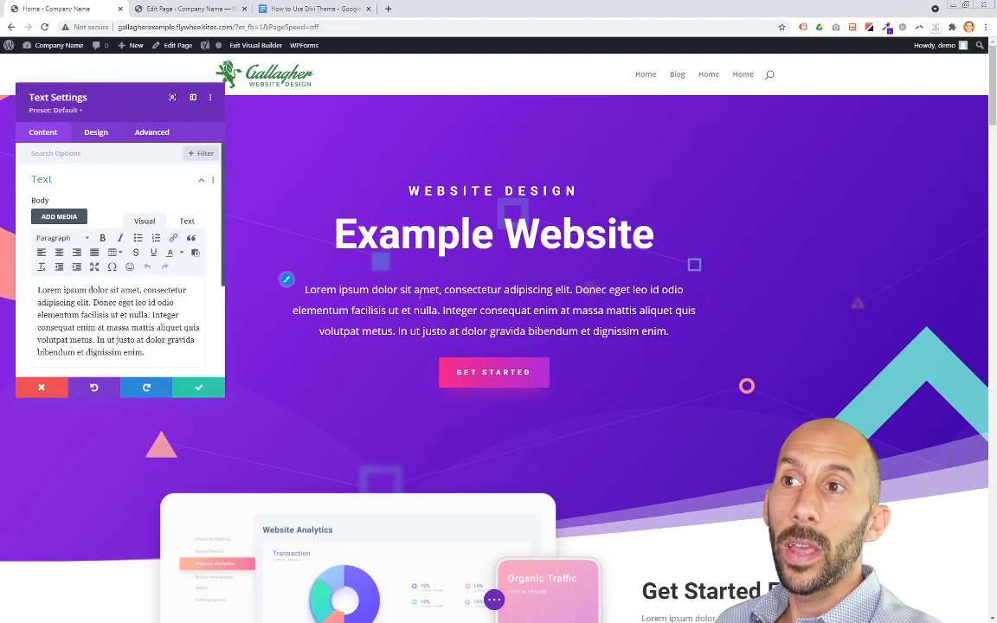
left_click_drag(88, 328, 163, 330)
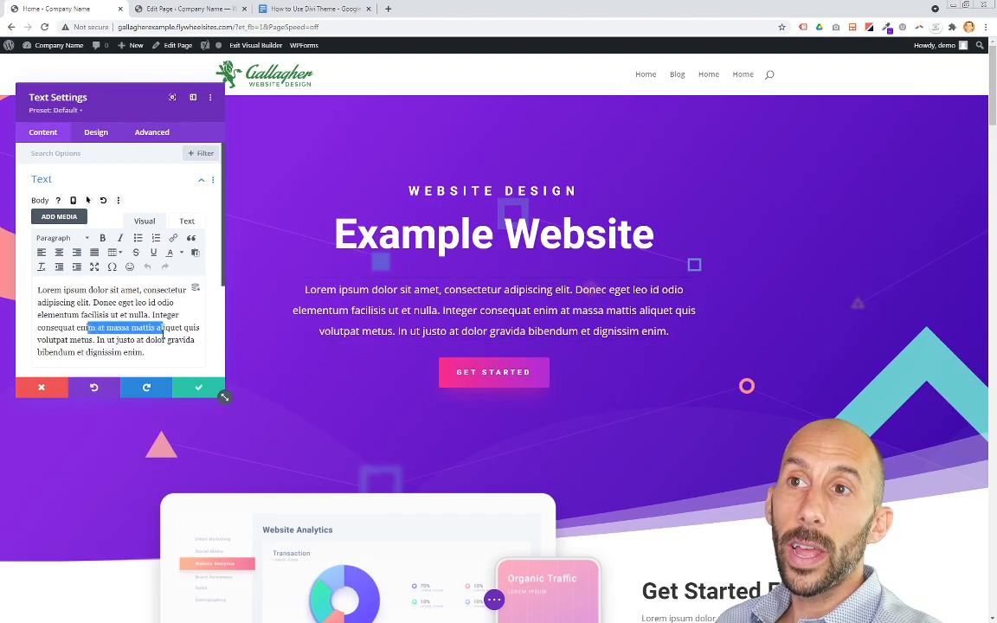
Step: Type rw at the end of the paragraph directly on the page, delete it, and discard the module changes
left_click(658, 330)
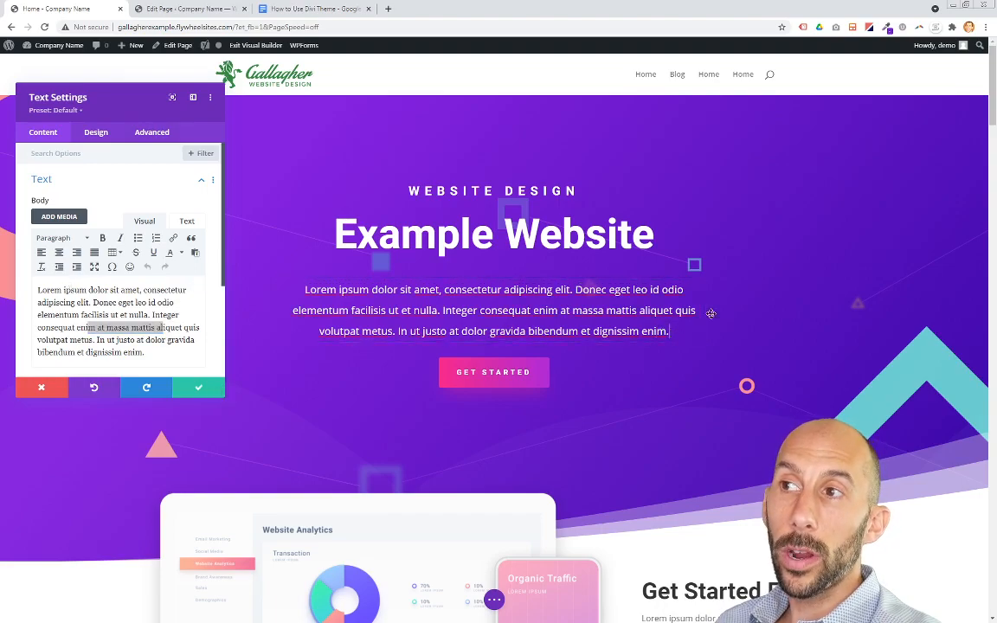
type("rw")
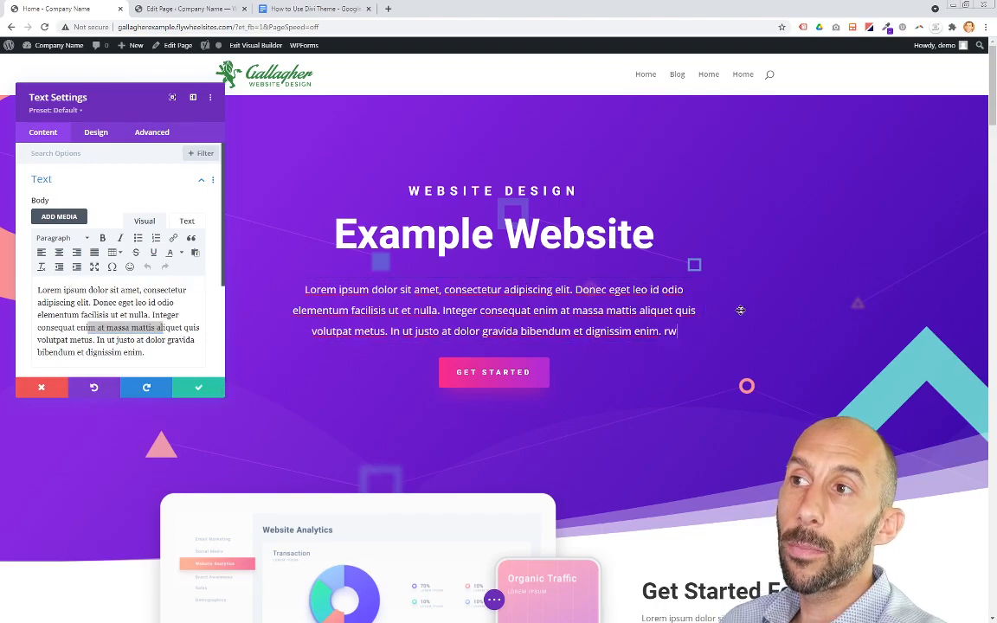
key("BackSpace")
key("BackSpace")
key("BackSpace")
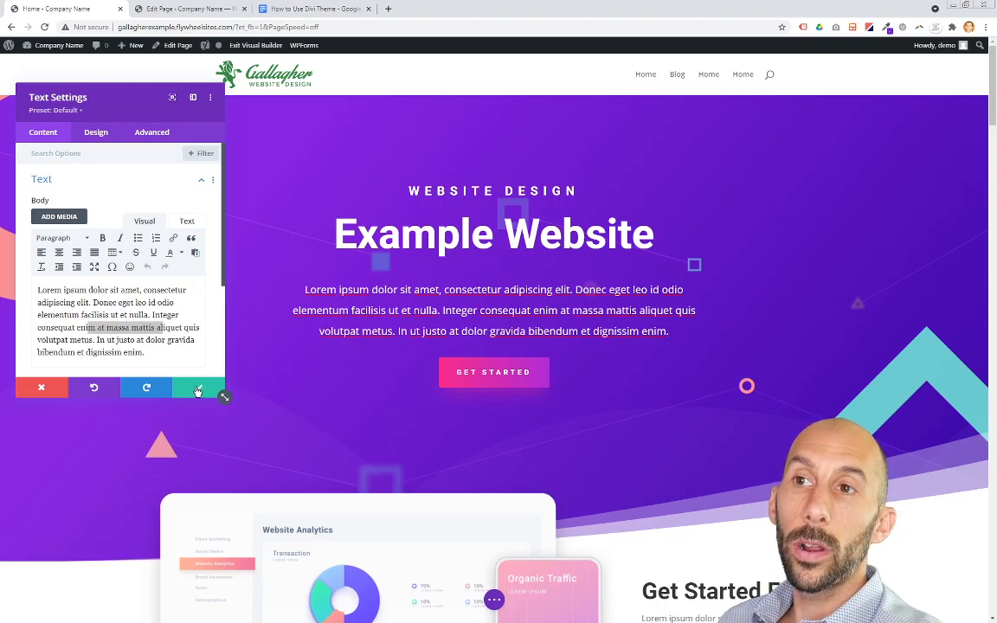
left_click(55, 394)
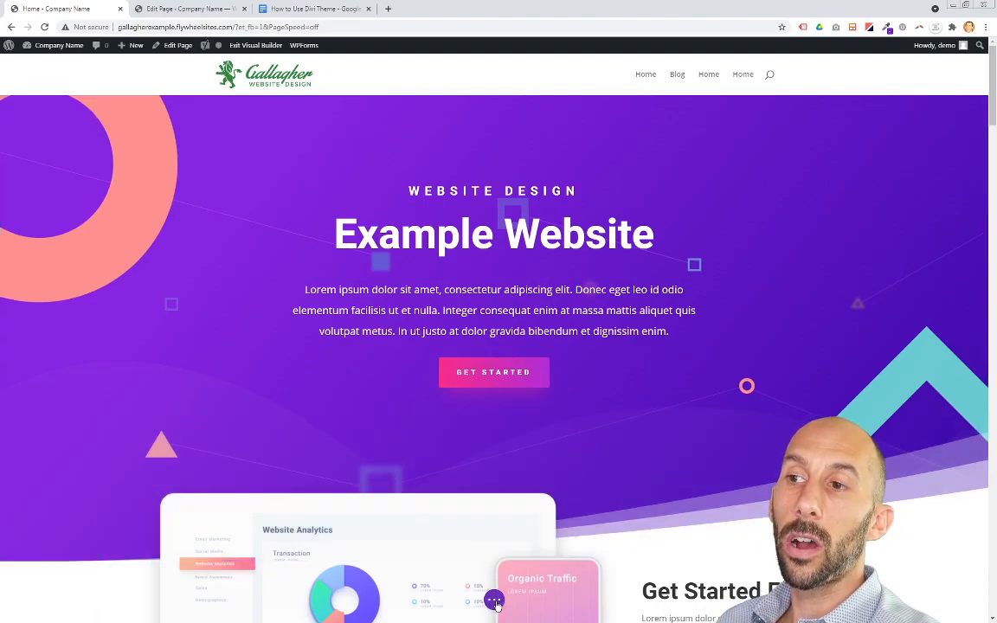
Step: Expand the builder's page settings bar, then highlight the Divi Library item in the focus document
left_click(494, 601)
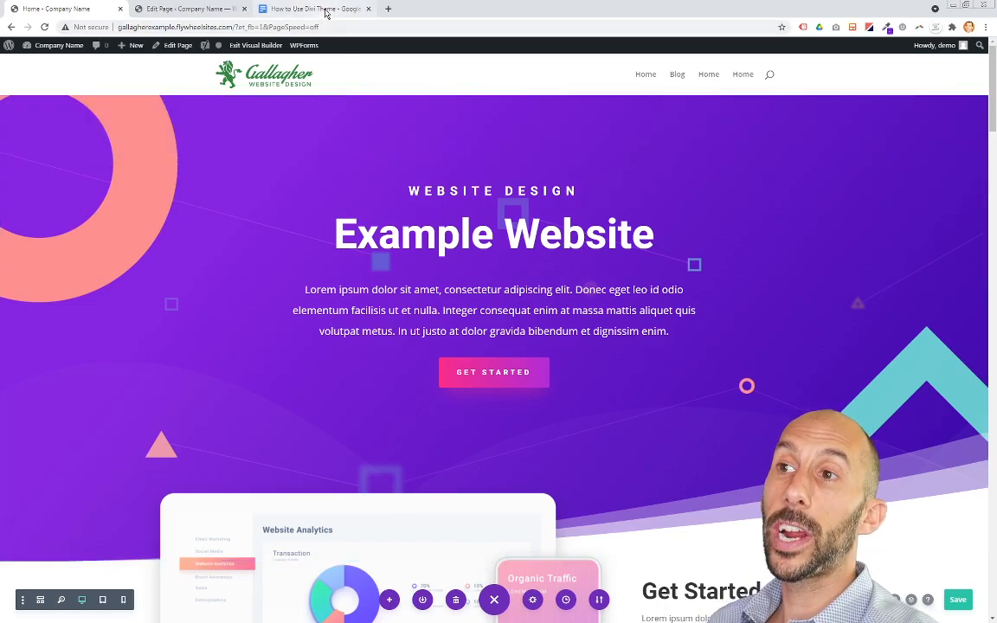
left_click(295, 10)
left_click(398, 336)
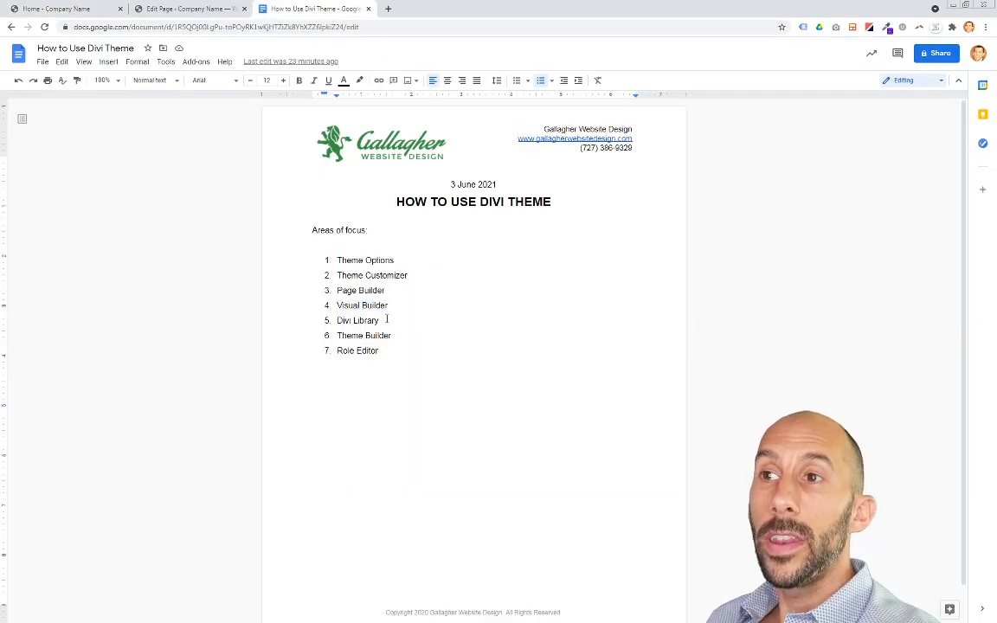
left_click_drag(387, 320, 336, 321)
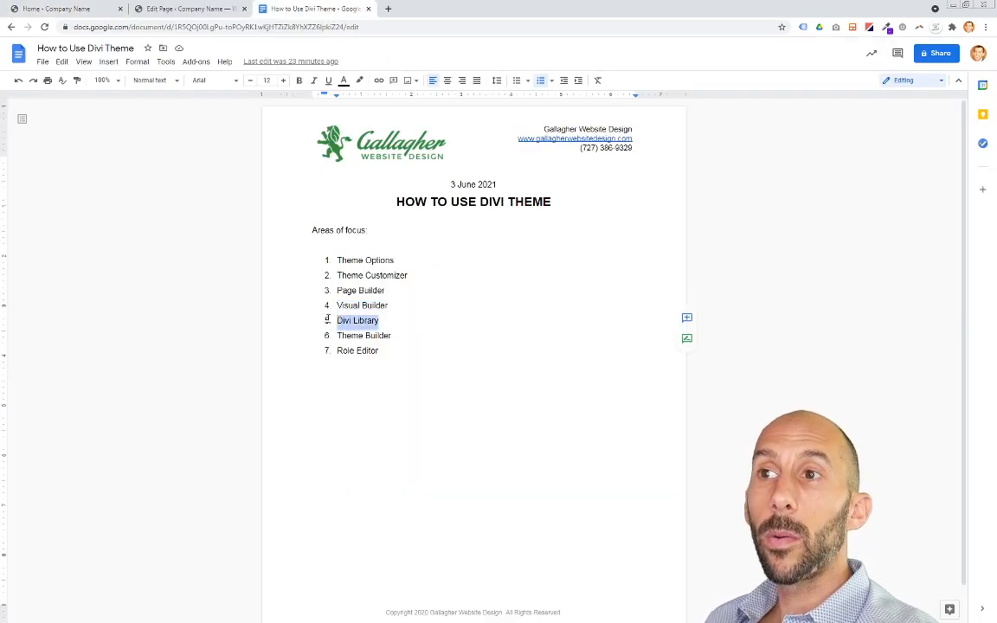
Step: Open the Divi Library from the Divi admin menu, discarding the unsaved builder changes
left_click(78, 11)
left_click(154, 10)
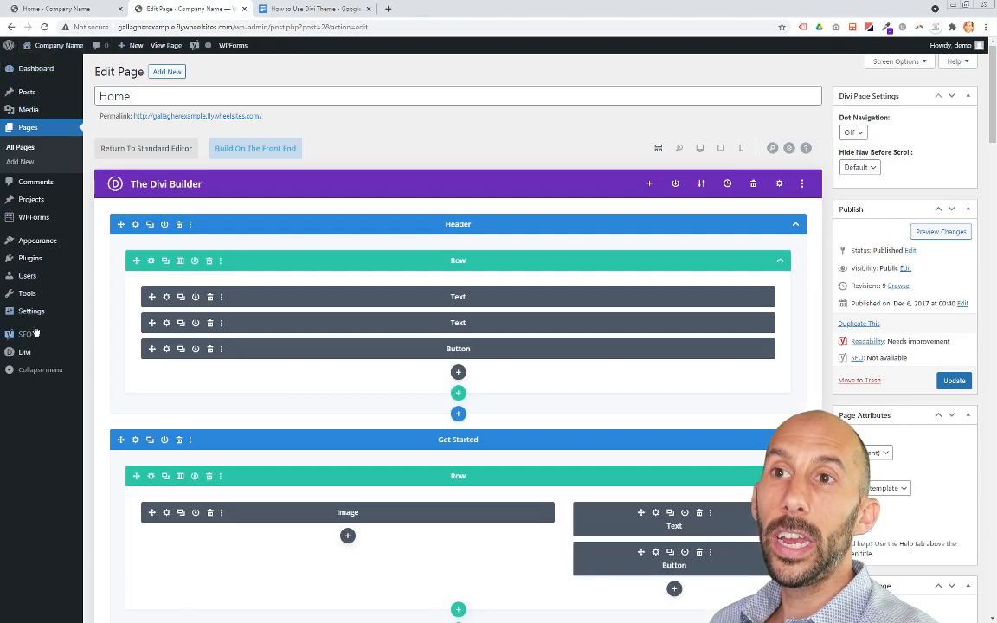
mouse_move(44, 350)
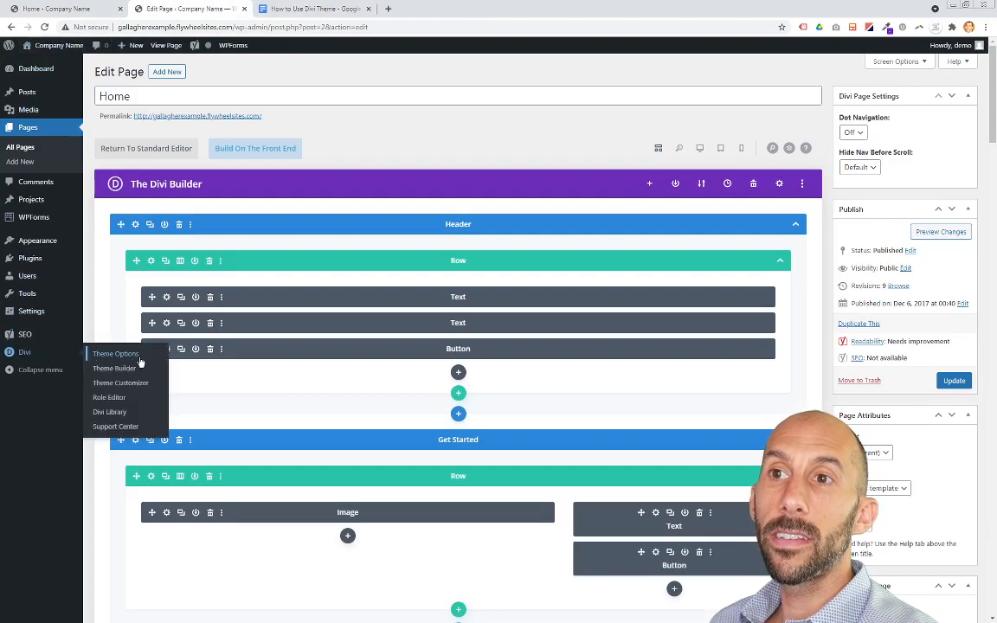
left_click(112, 413)
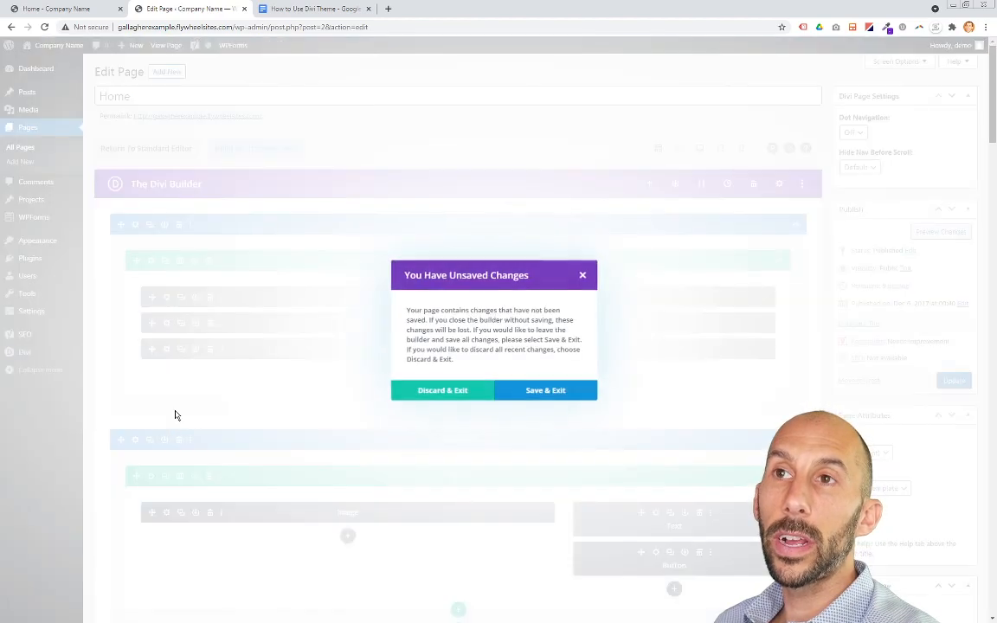
left_click(443, 392)
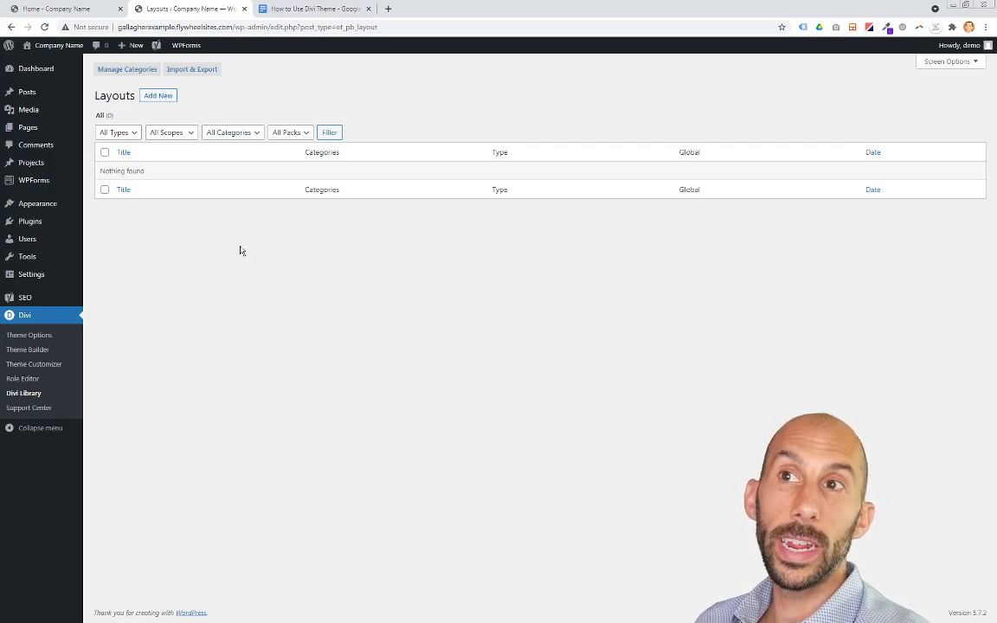
Step: Open the Insert Module dialog below the header button, view its Add From Library tab, and close it
left_click(61, 9)
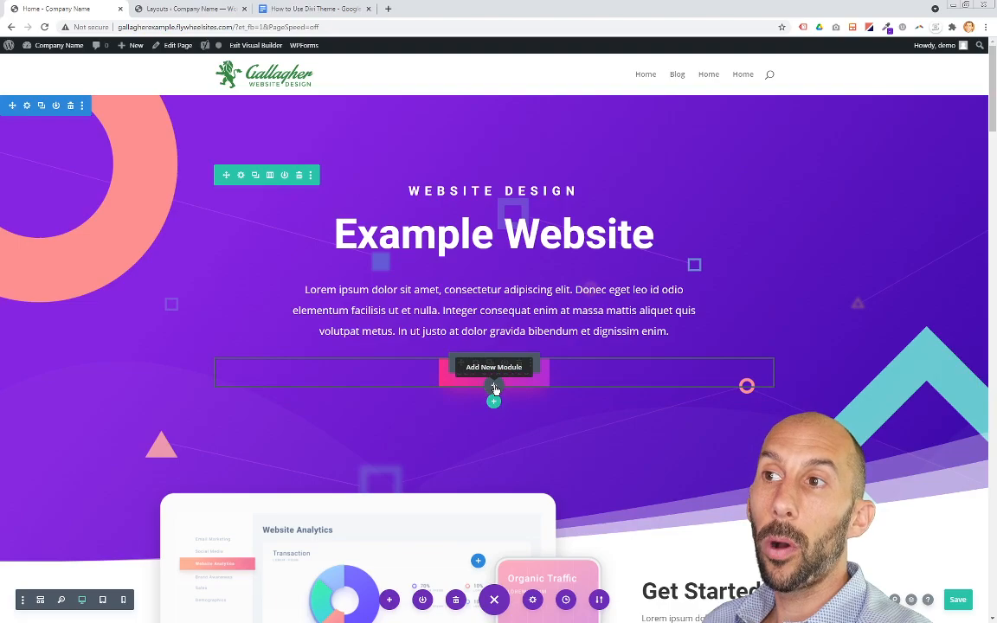
left_click(494, 386)
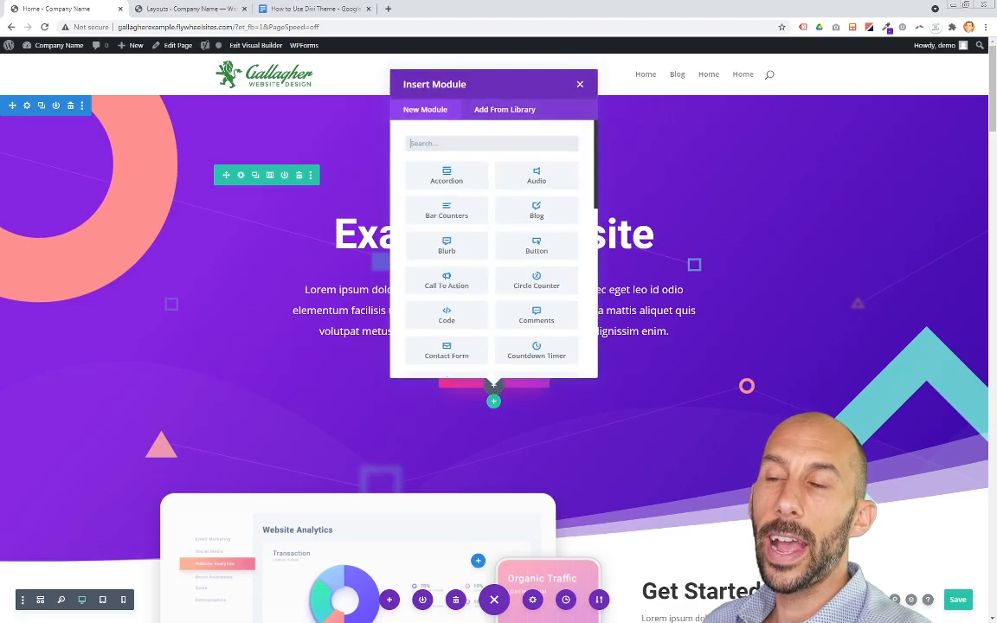
left_click(501, 111)
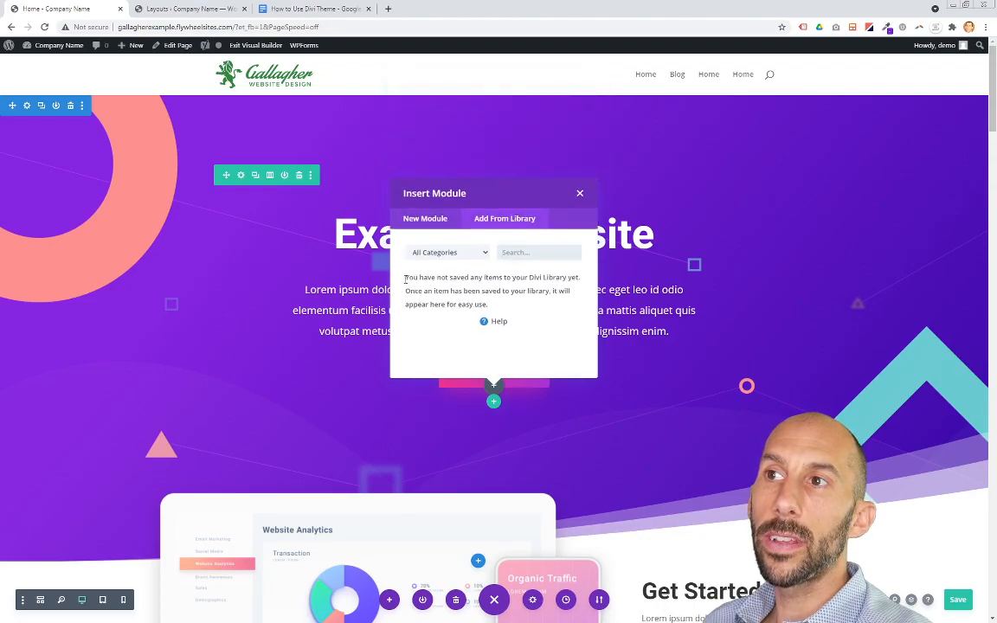
left_click_drag(406, 278, 496, 319)
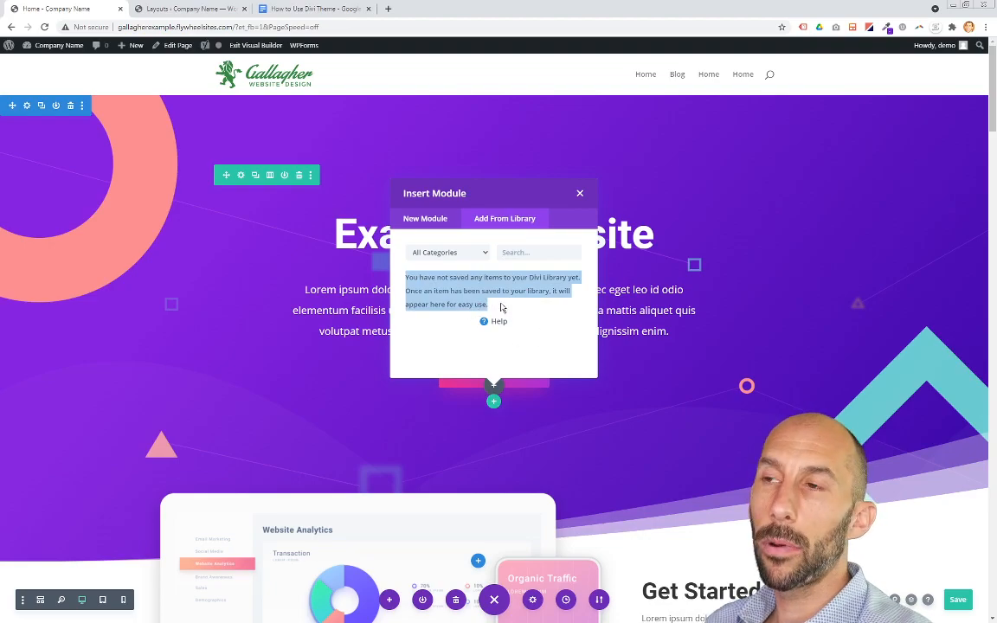
left_click(547, 303)
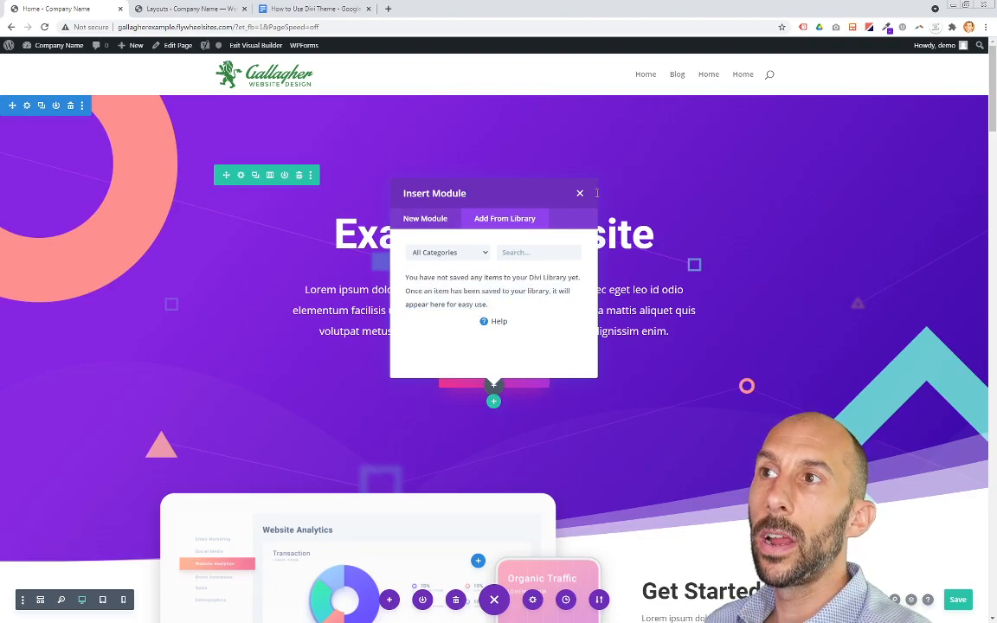
left_click(580, 193)
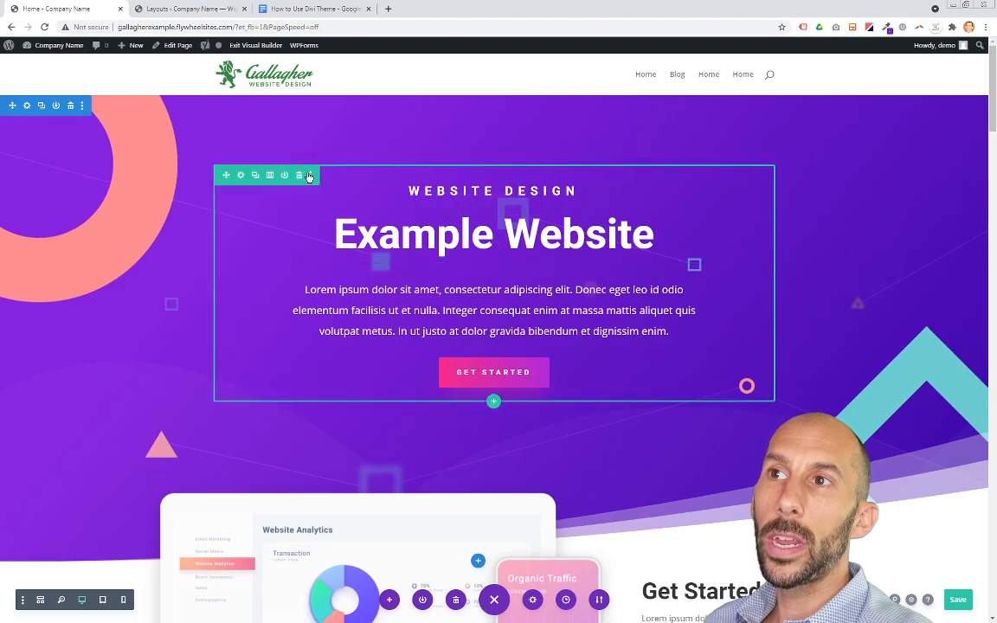
Step: Open the header row's options menu to show Save to Library, close it, and return to the focus document
left_click(311, 176)
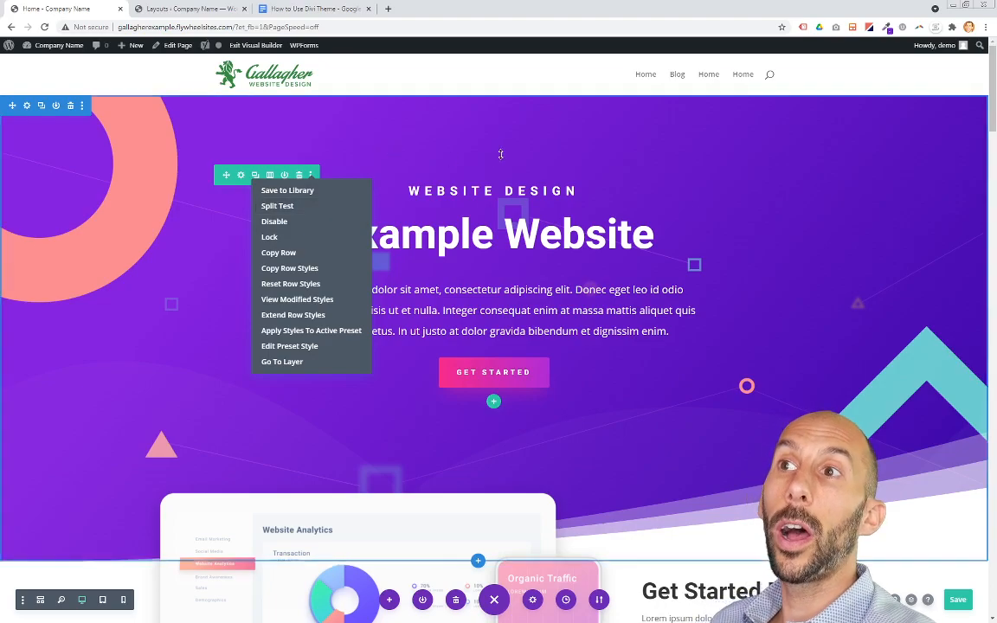
left_click(786, 366)
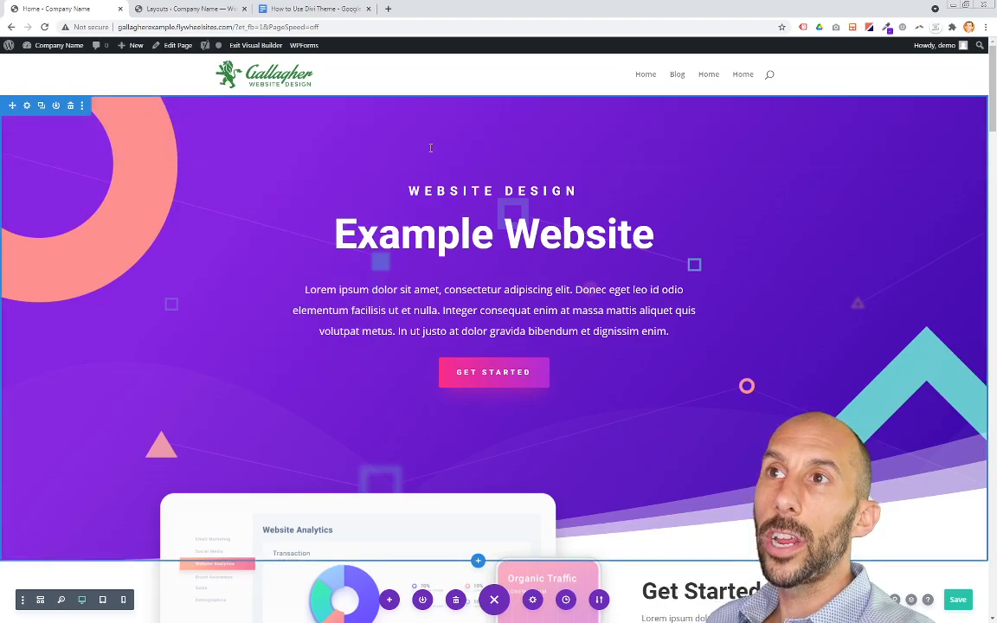
left_click(288, 12)
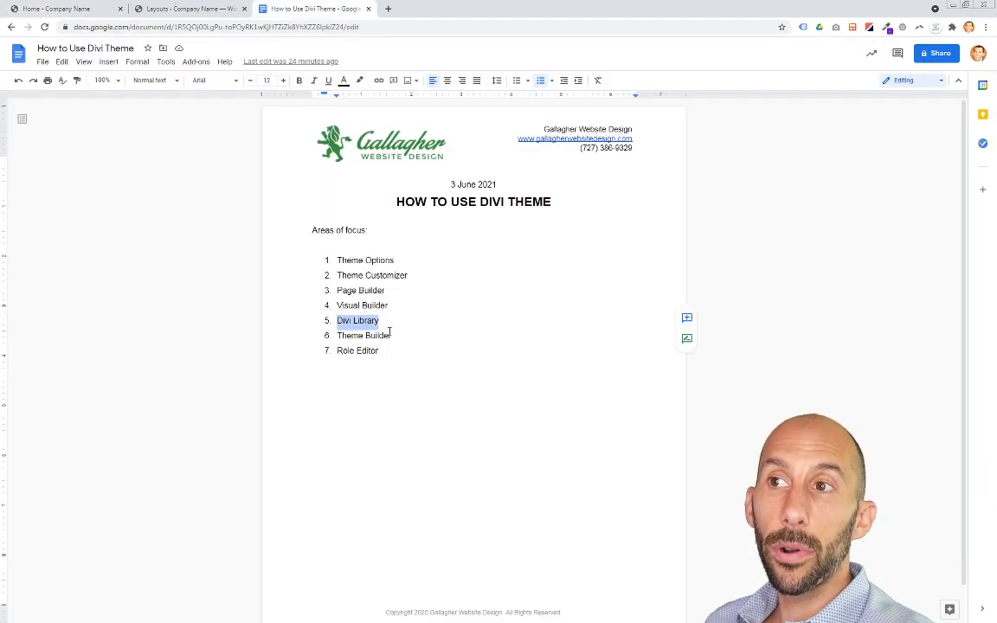
Step: Highlight the Theme Builder item in the focus document and return to the WordPress admin tab
left_click(391, 336)
left_click_drag(391, 336, 339, 336)
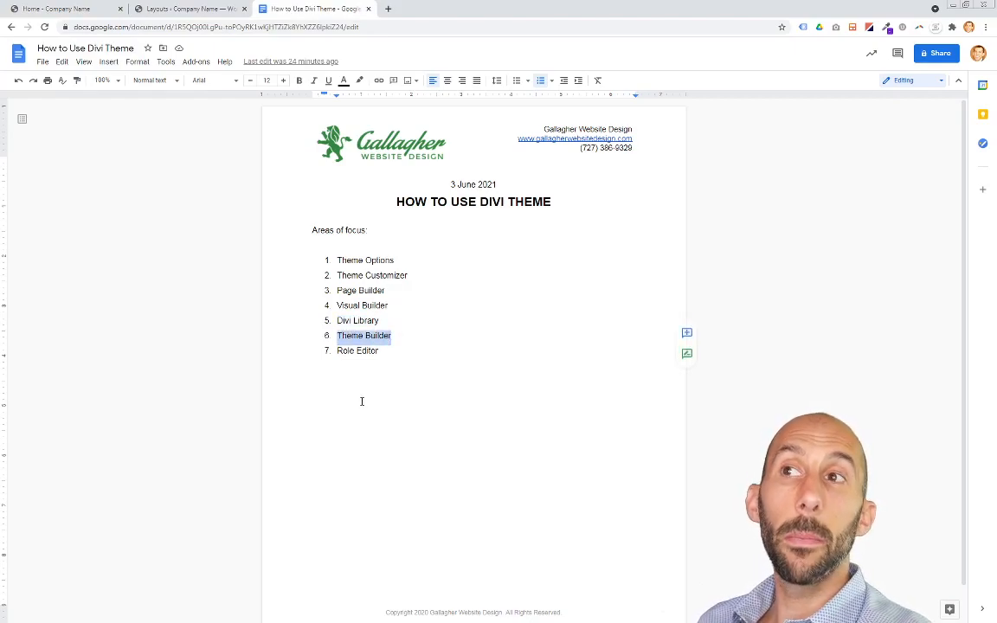
left_click(187, 10)
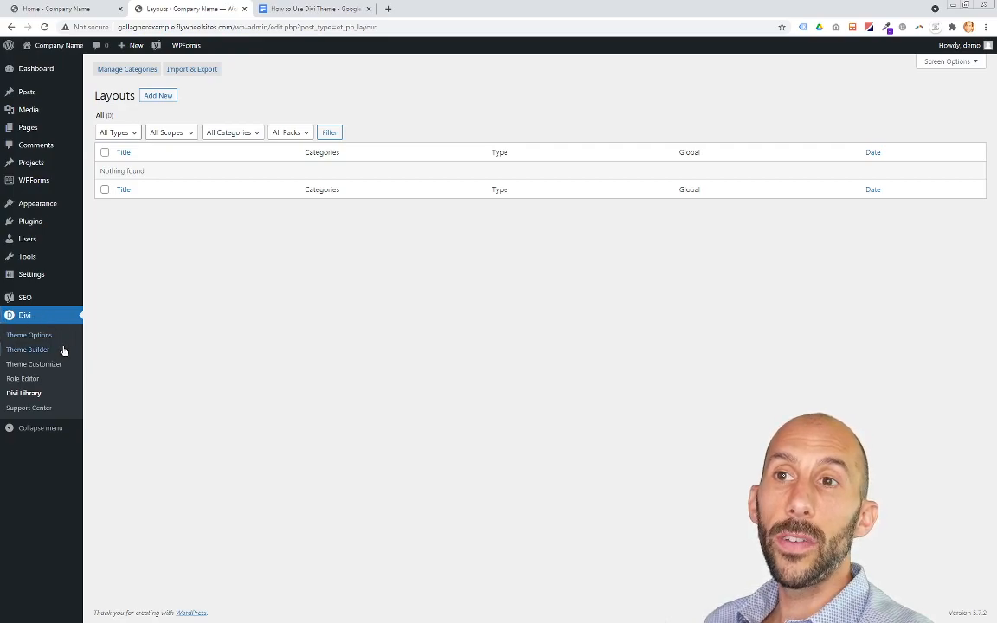
Step: Open the Divi Theme Builder, briefly switch to the homepage tab, and come back to the Theme Builder
left_click(33, 353)
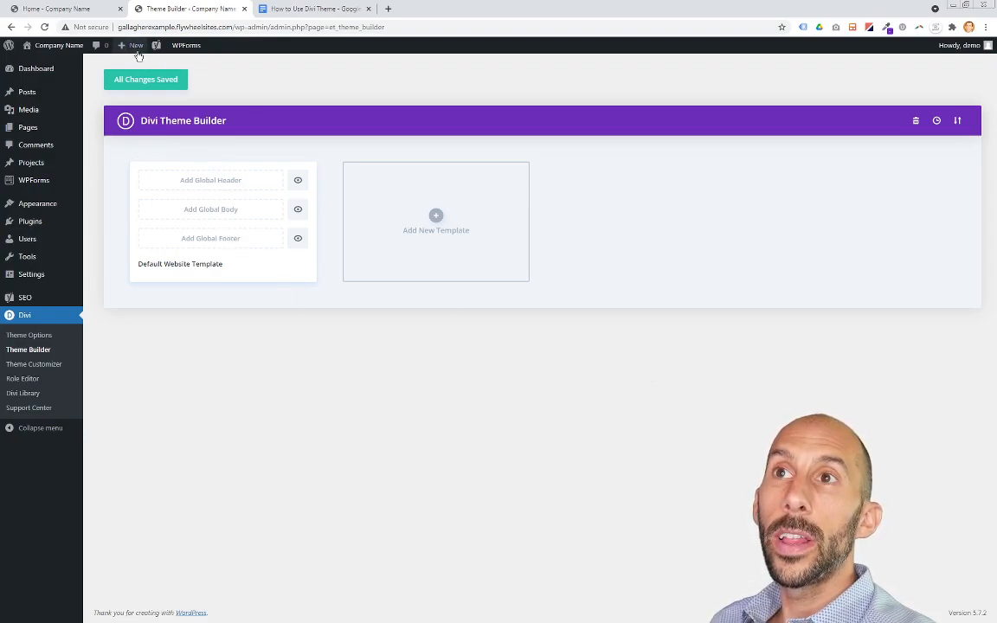
left_click(61, 9)
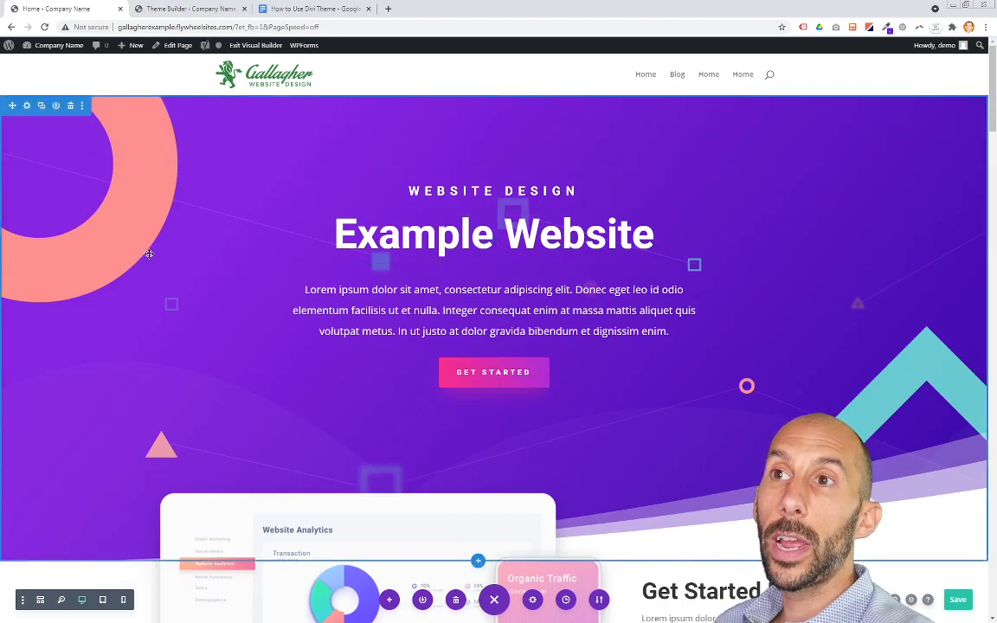
left_click(188, 8)
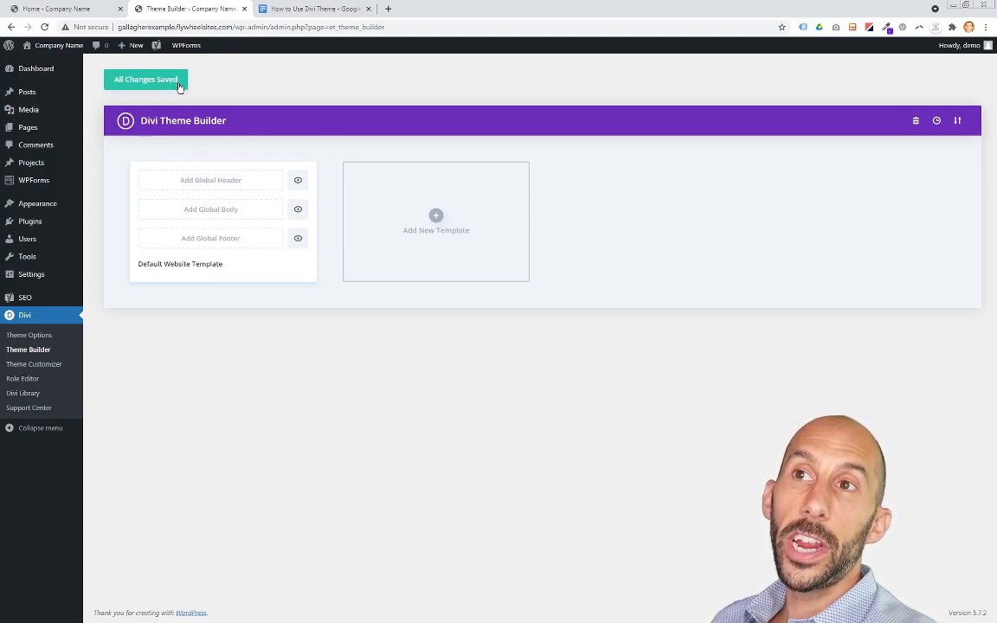
Step: Switch to the focus document and highlight the Role Editor item
left_click(316, 9)
left_click(392, 355)
left_click_drag(390, 352, 334, 350)
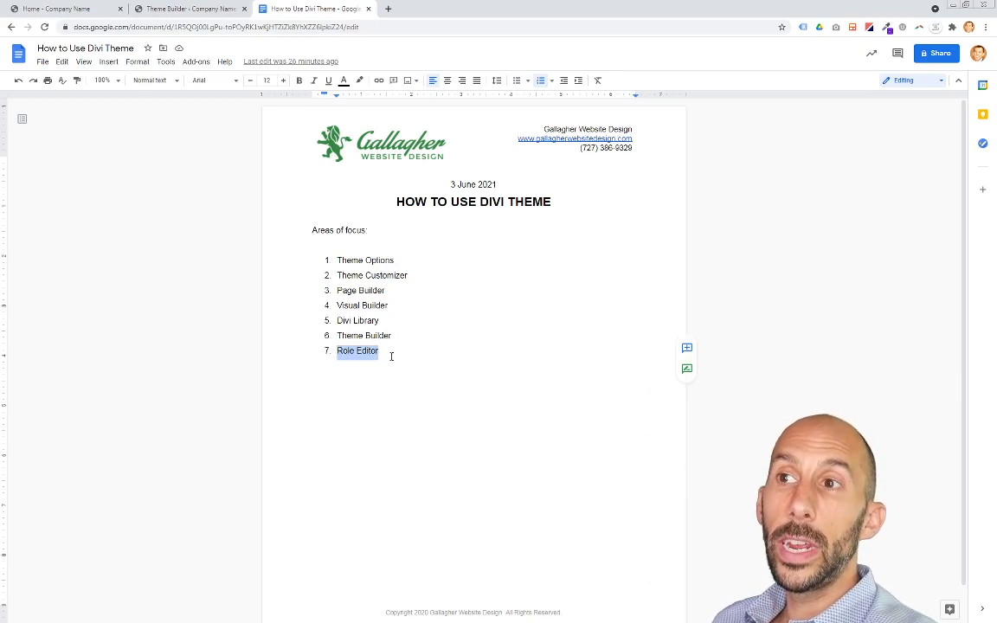
Step: Open the Divi Role Editor and scroll through the Administrator role's permission toggles
left_click(194, 12)
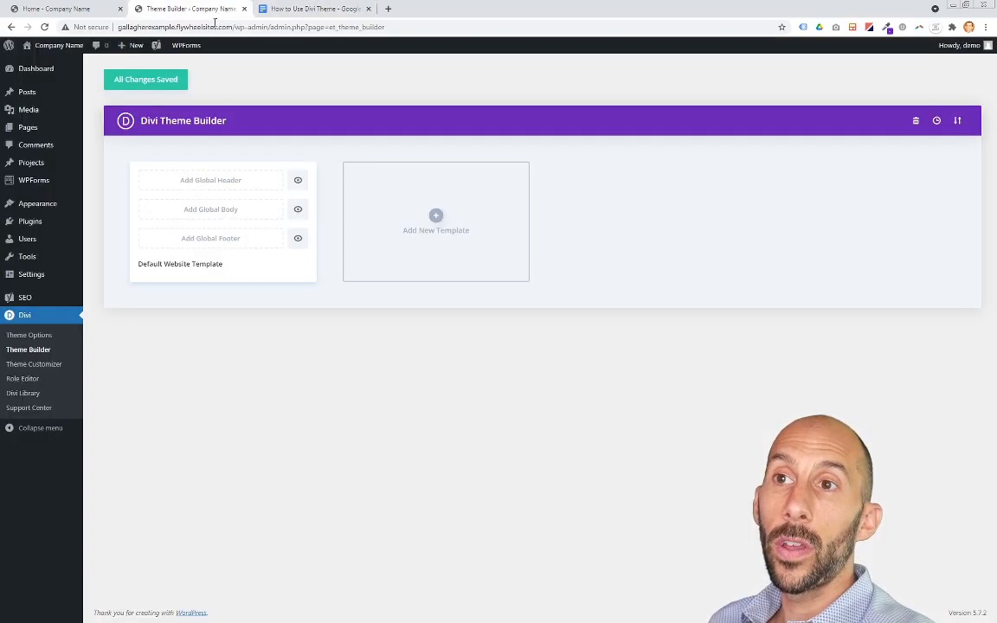
left_click(31, 383)
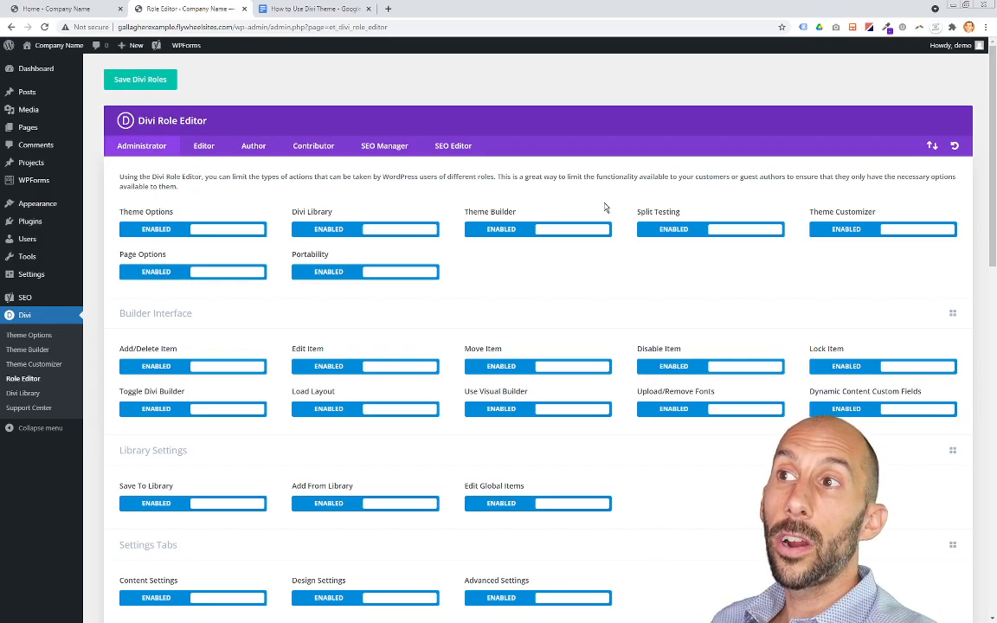
scroll(624, 272, "down", 5)
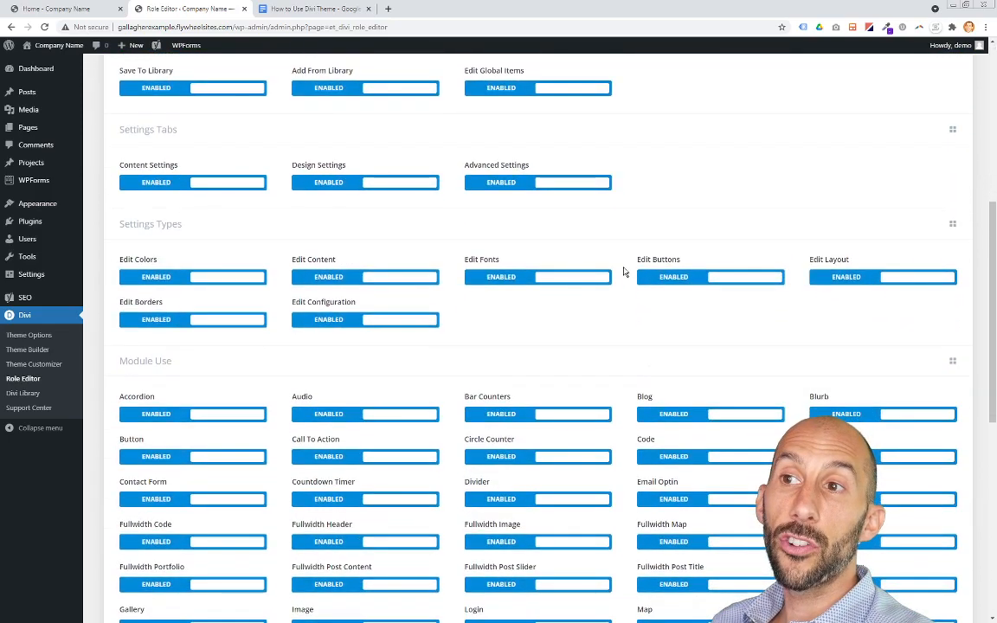
scroll(625, 272, "down", 4)
scroll(622, 274, "up", 8)
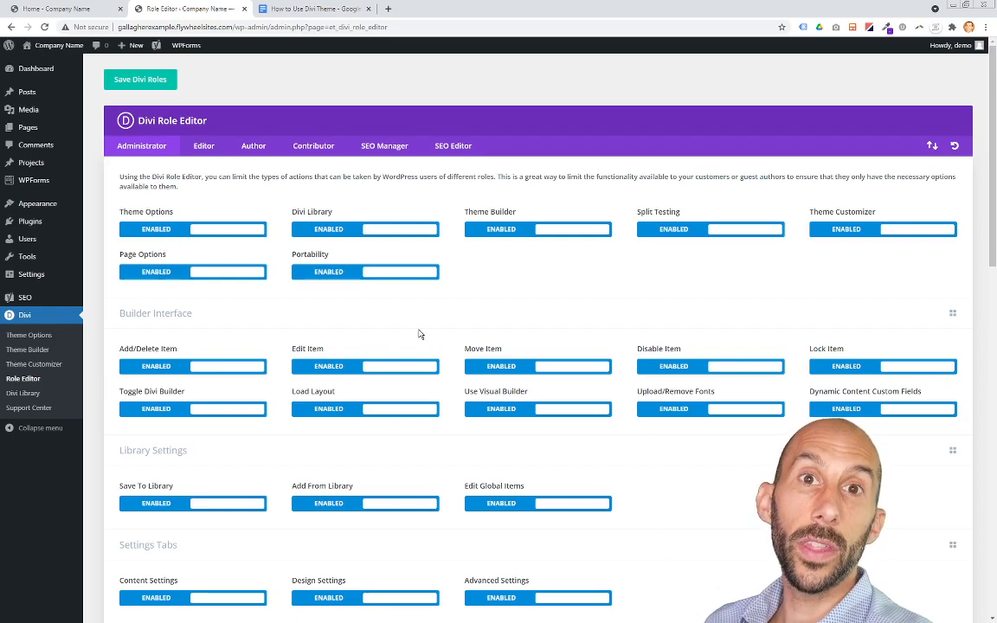
Step: Return to the focus document and select the whole list of focus areas, then deselect it
left_click(315, 10)
left_click_drag(412, 350, 336, 260)
left_click(397, 383)
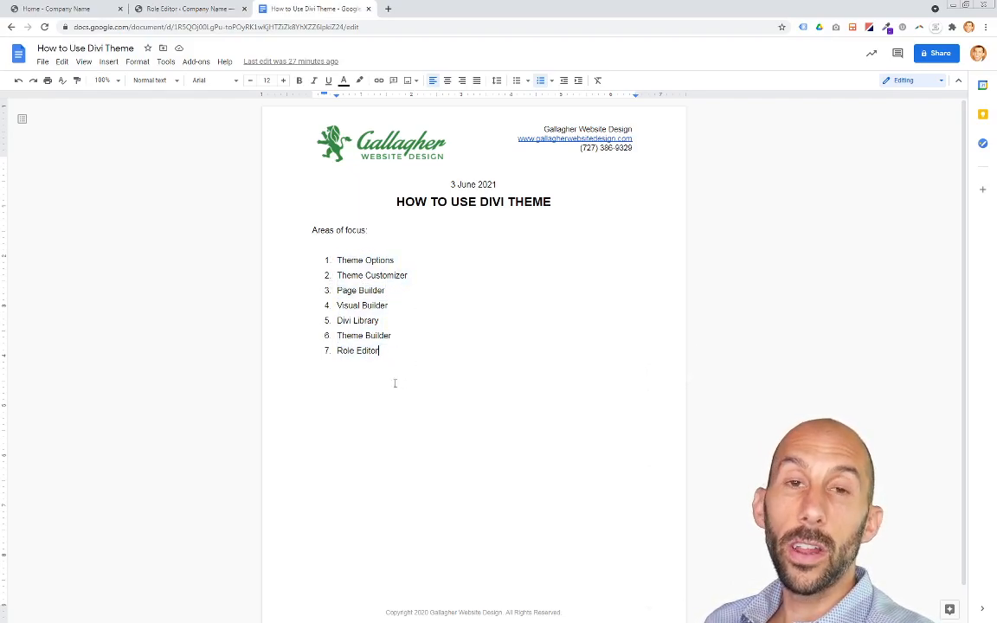